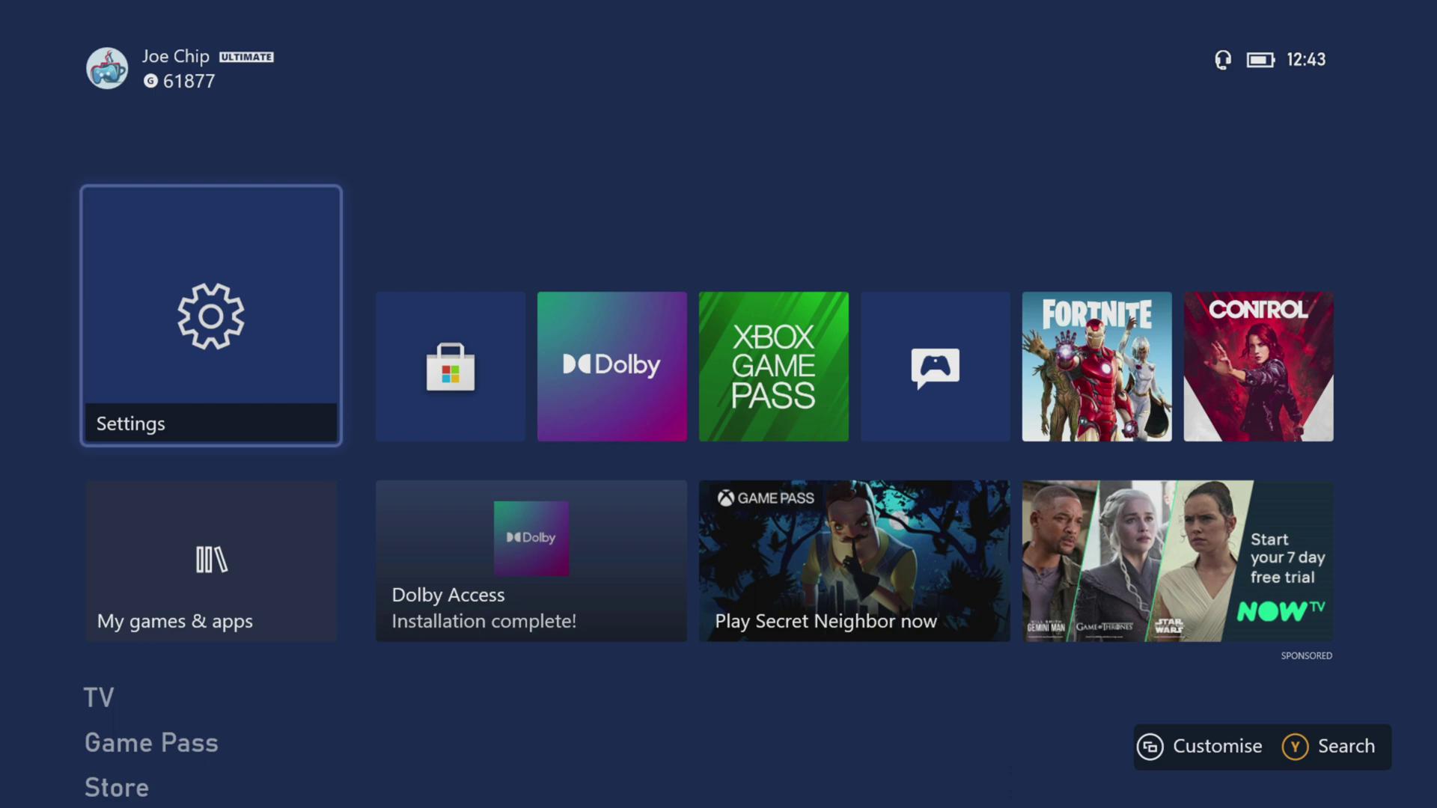
Open the Volume & audio output page in the console's General settings.
key("Down")
key("Up")
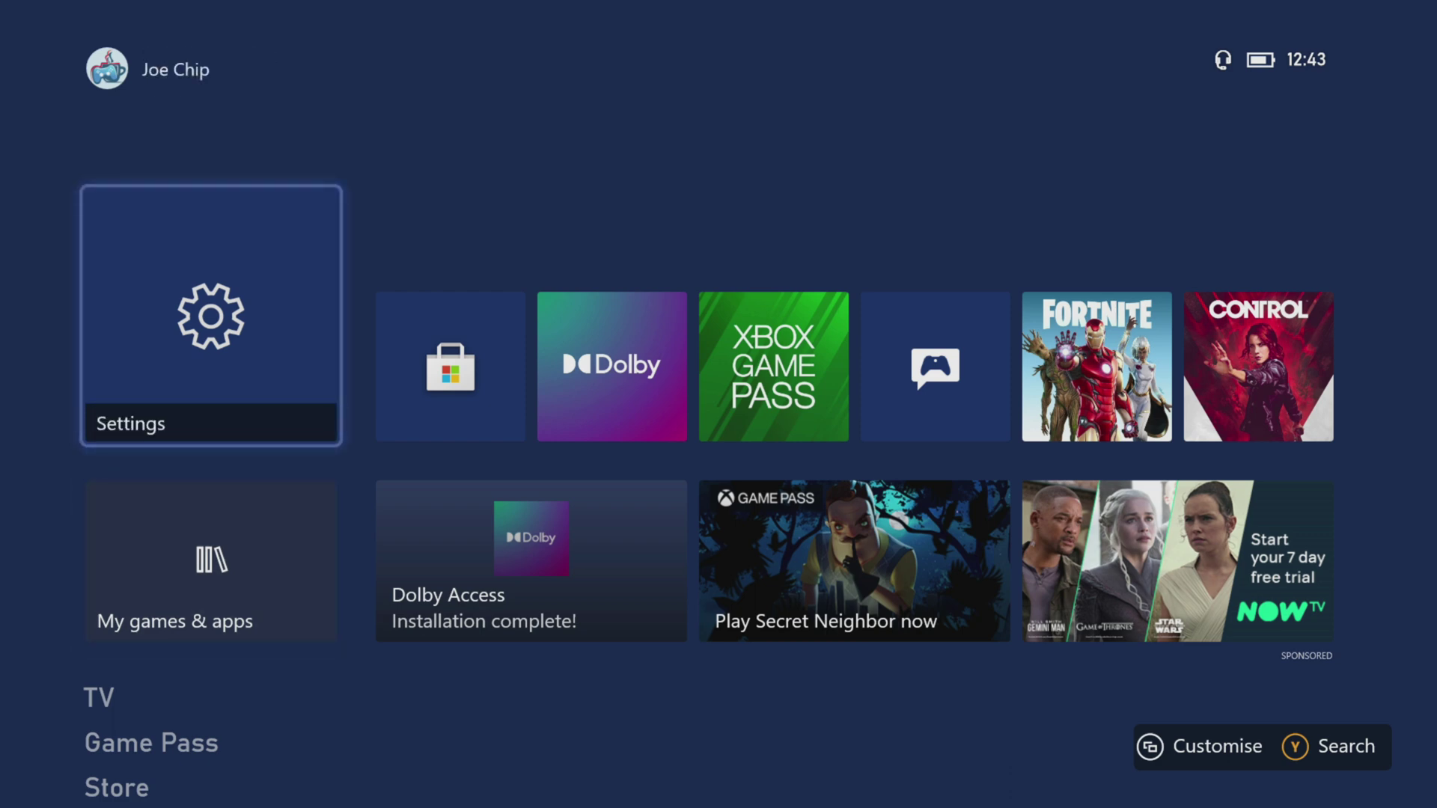
key("Return")
key("Right")
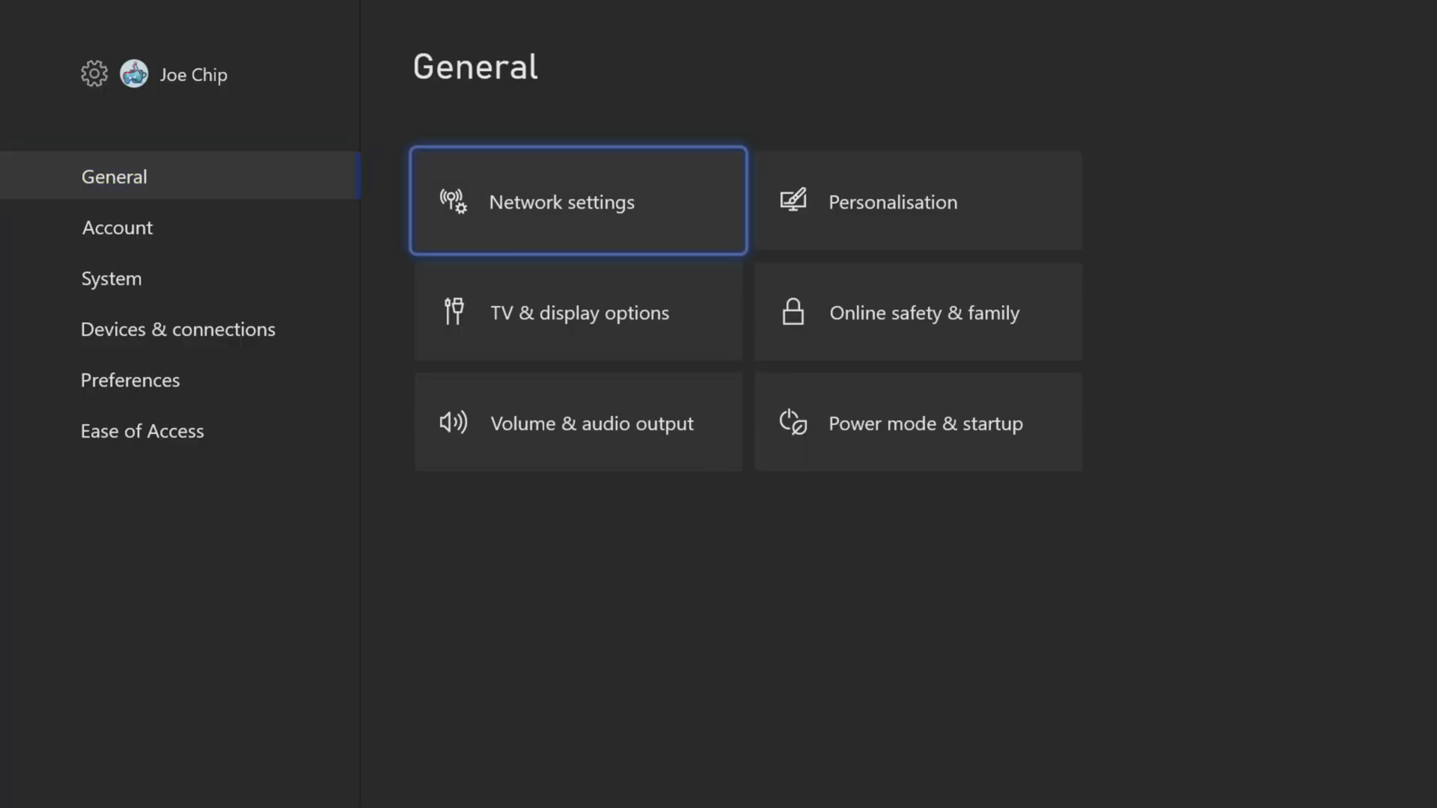
key("Down")
key("Down")
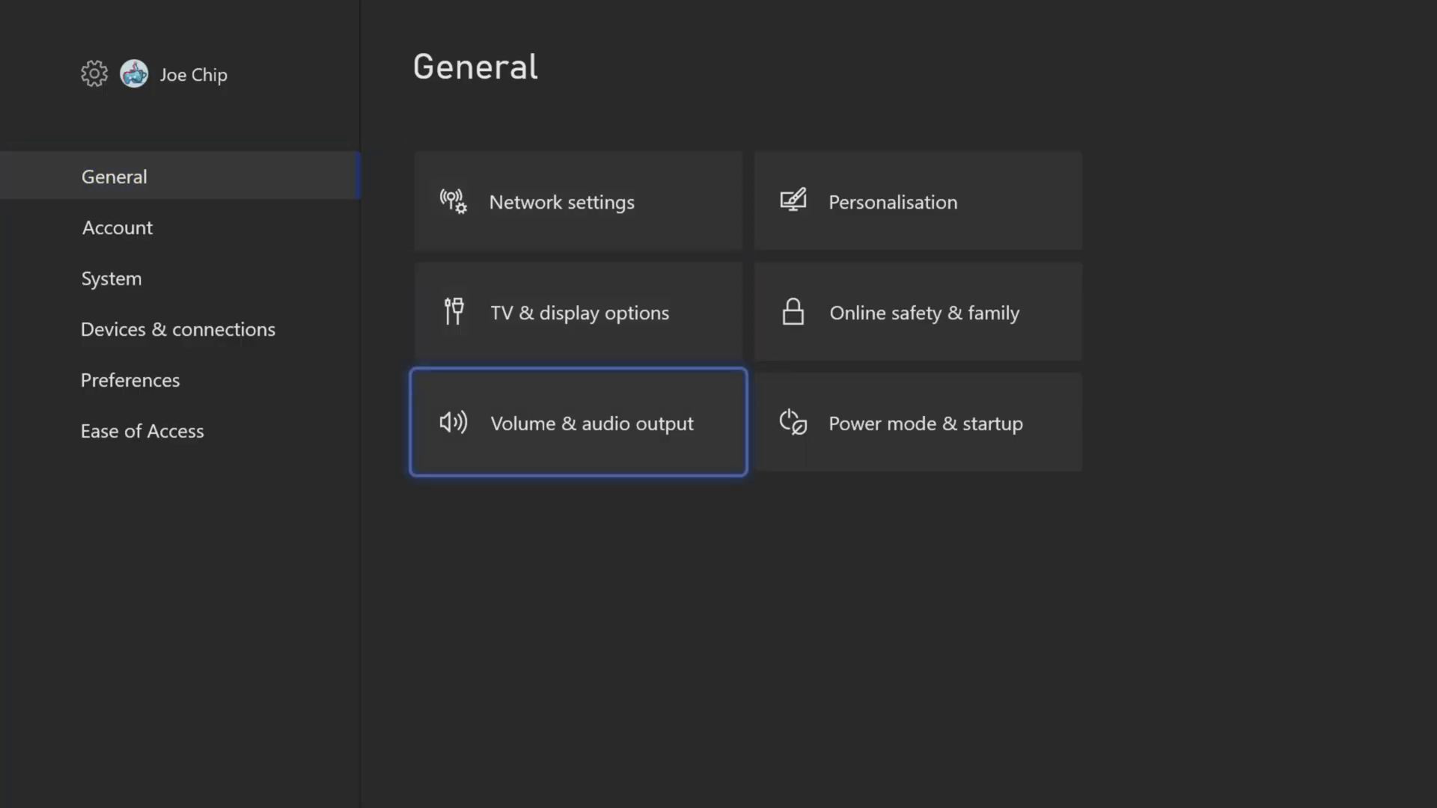
key("Return")
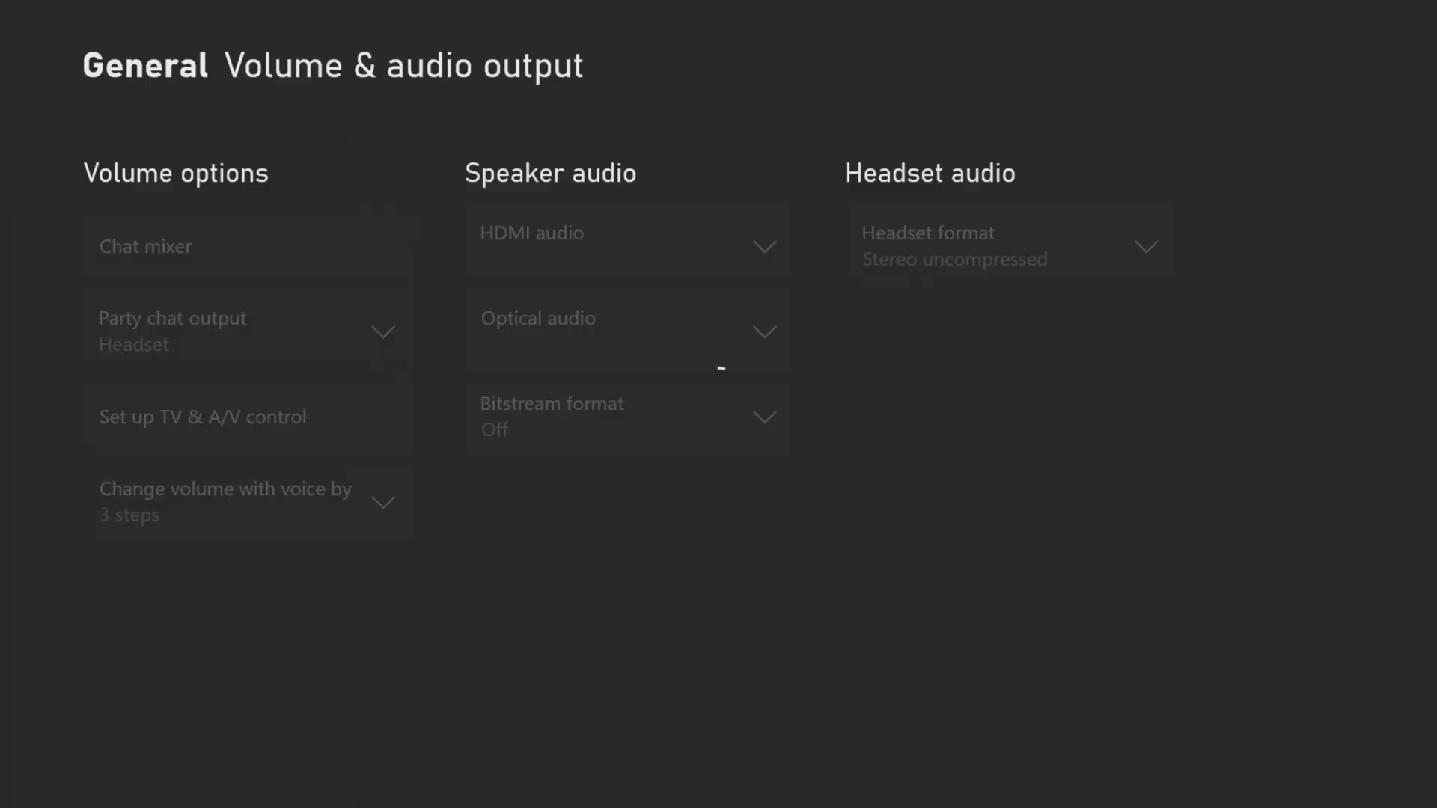
Examine the available headset formats from Windows Sonic to DTS Headphone:X, then leave the audio settings without choosing another one.
key("Right")
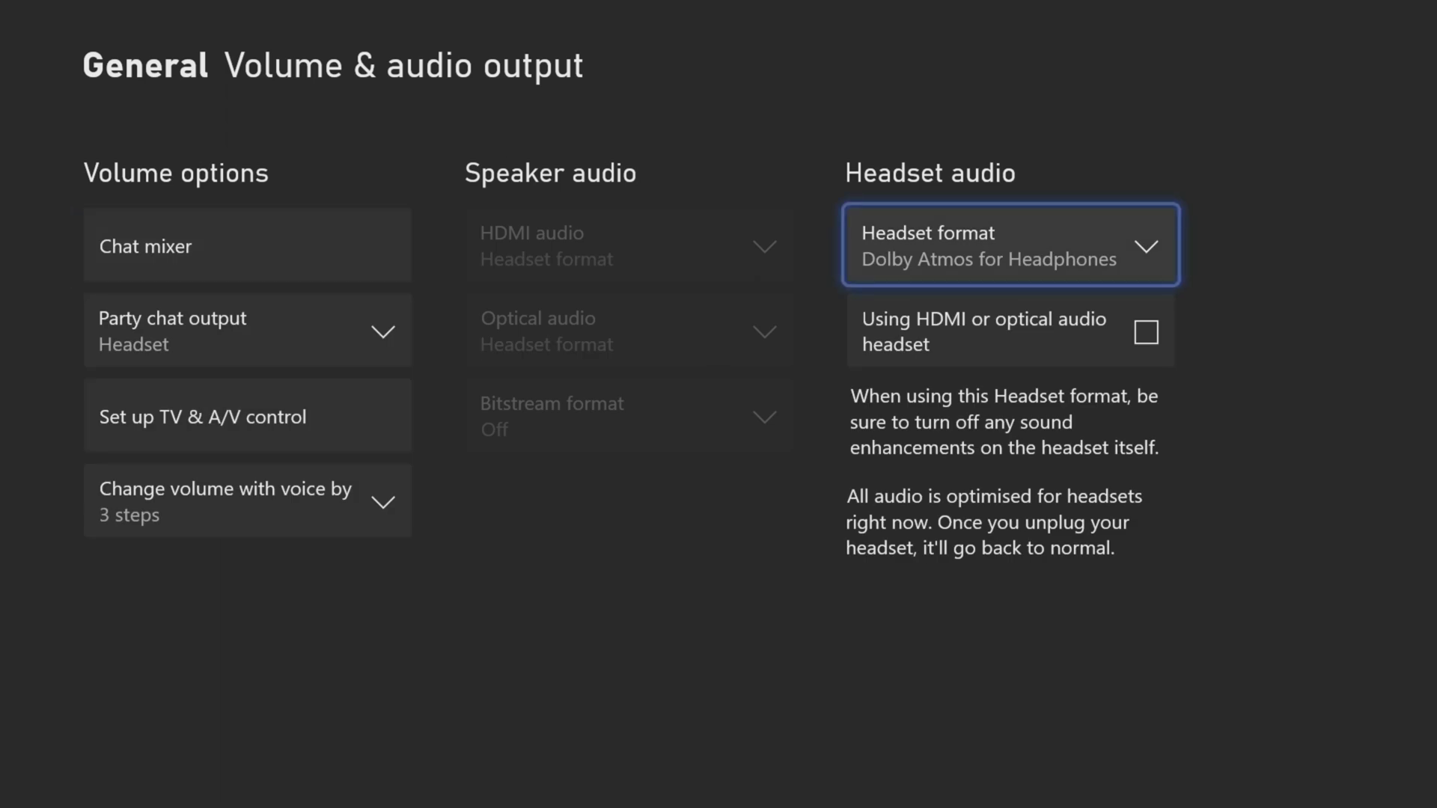
key("Return")
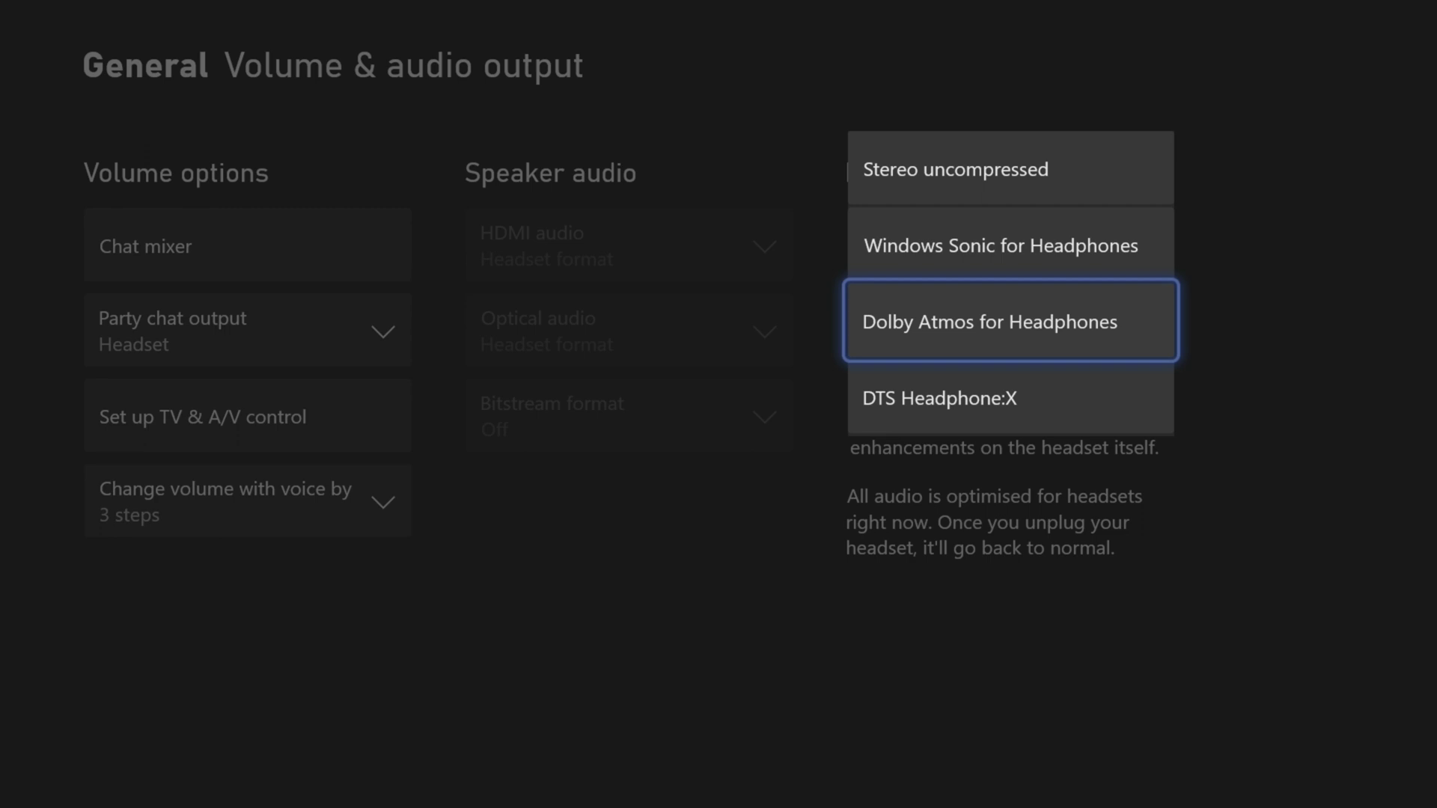
key("Up")
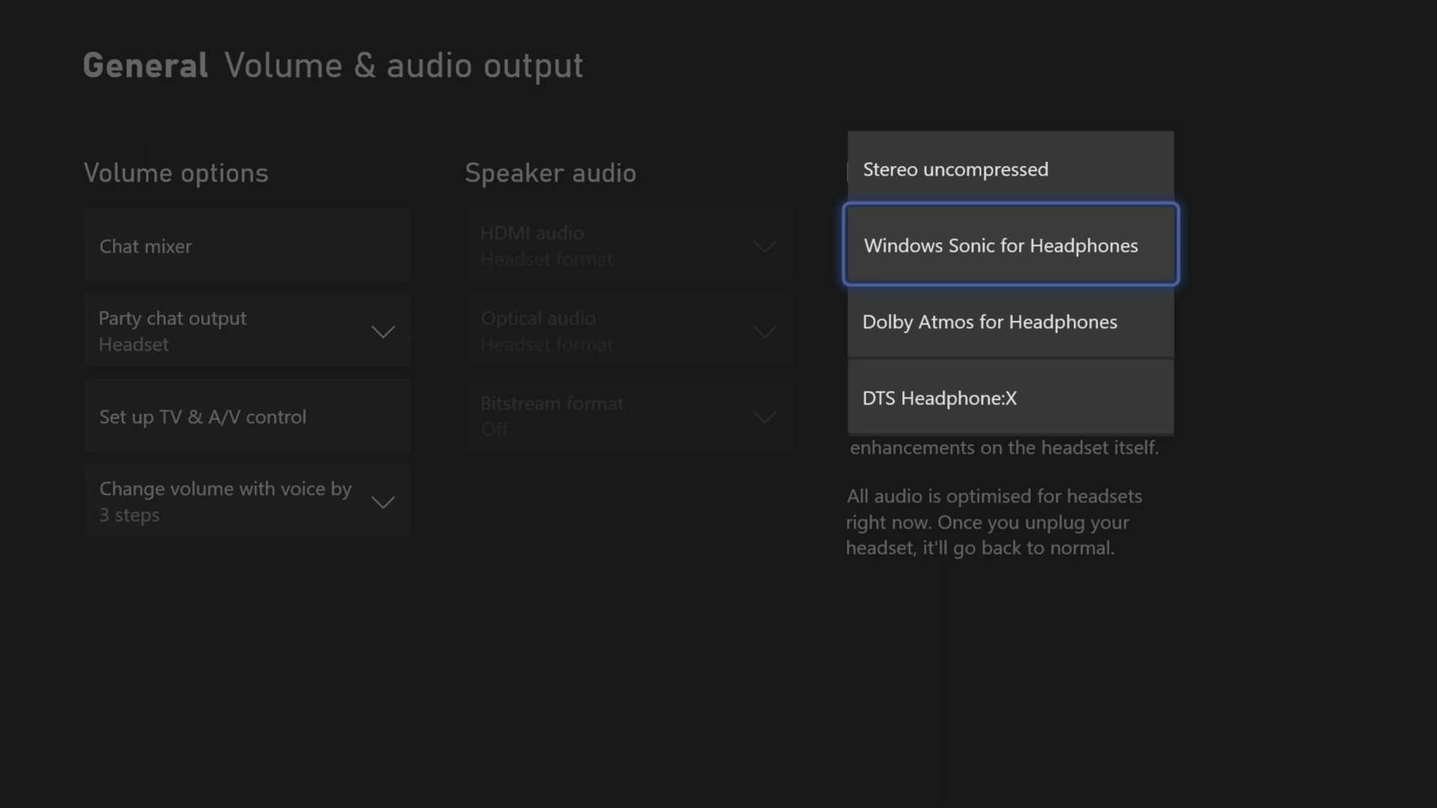
key("Down")
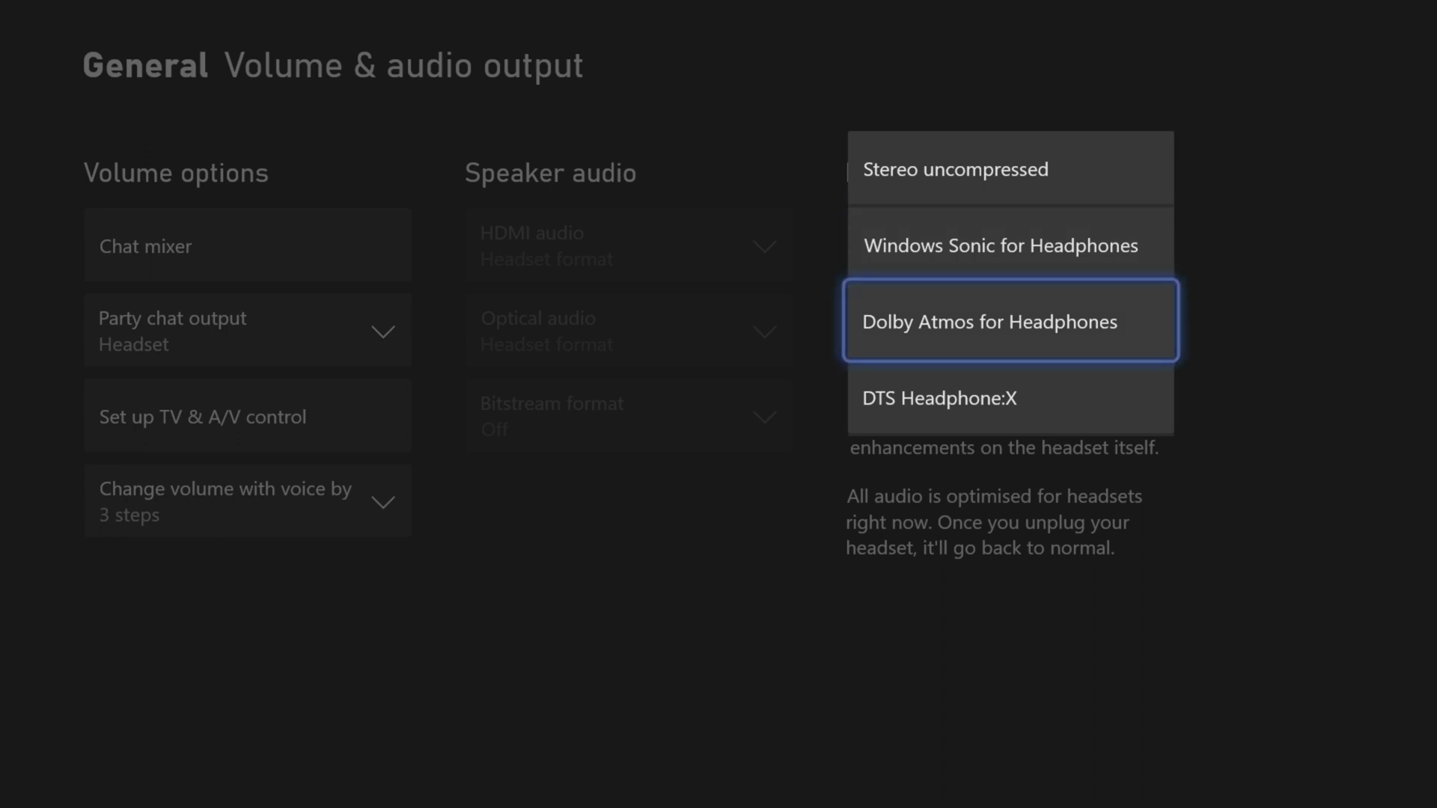
key("Up")
key("Down")
key("Up")
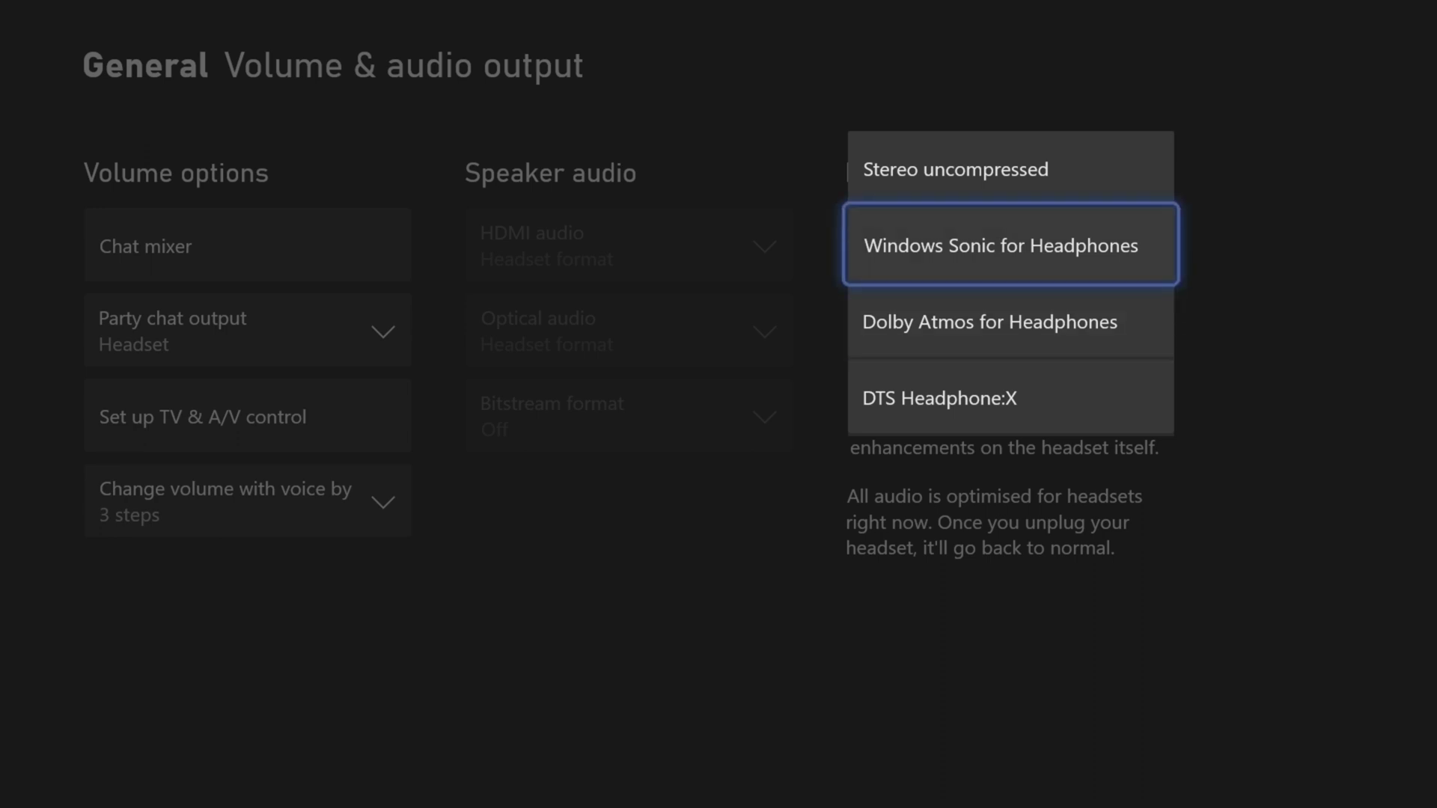
key("Down")
key("Down")
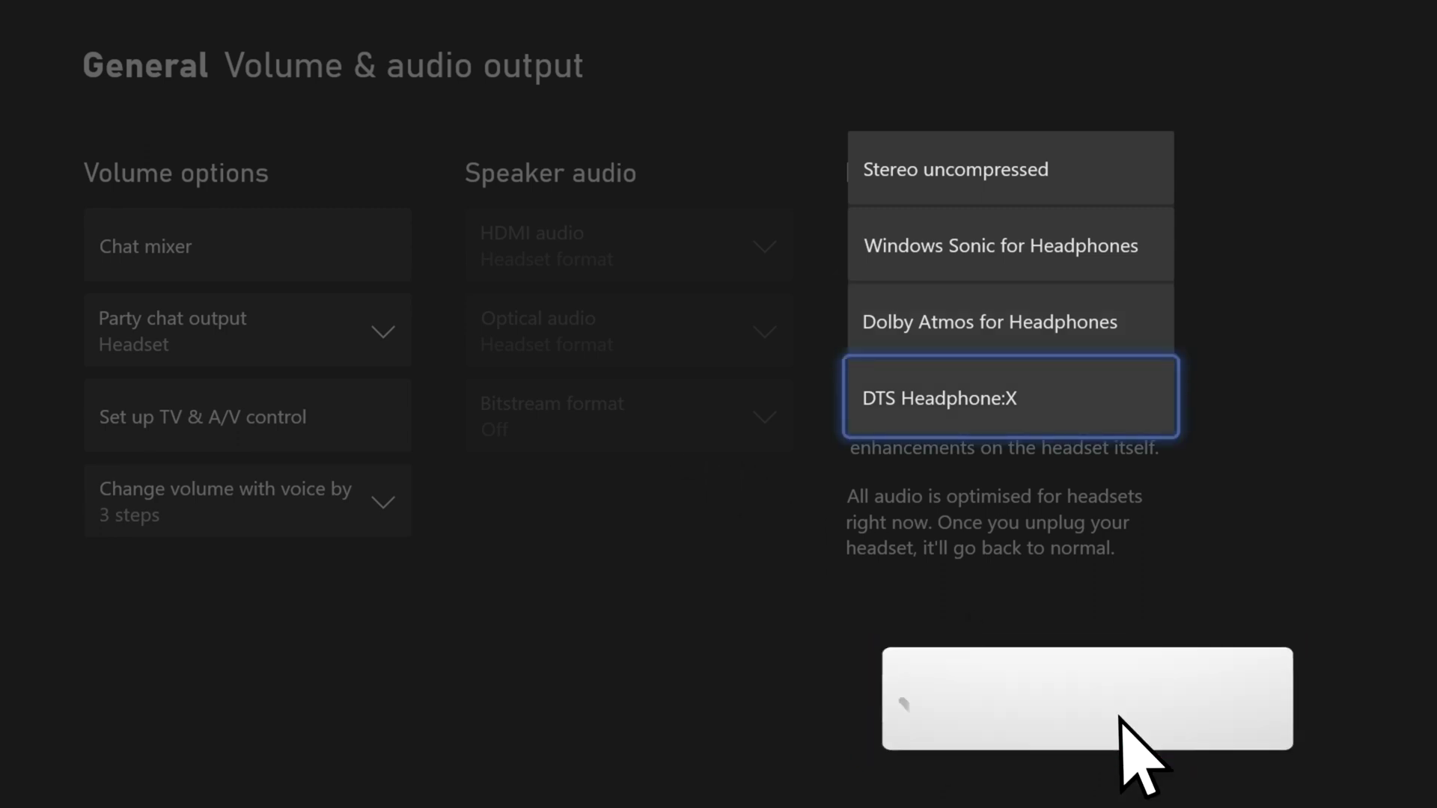
key("Up")
key("Down")
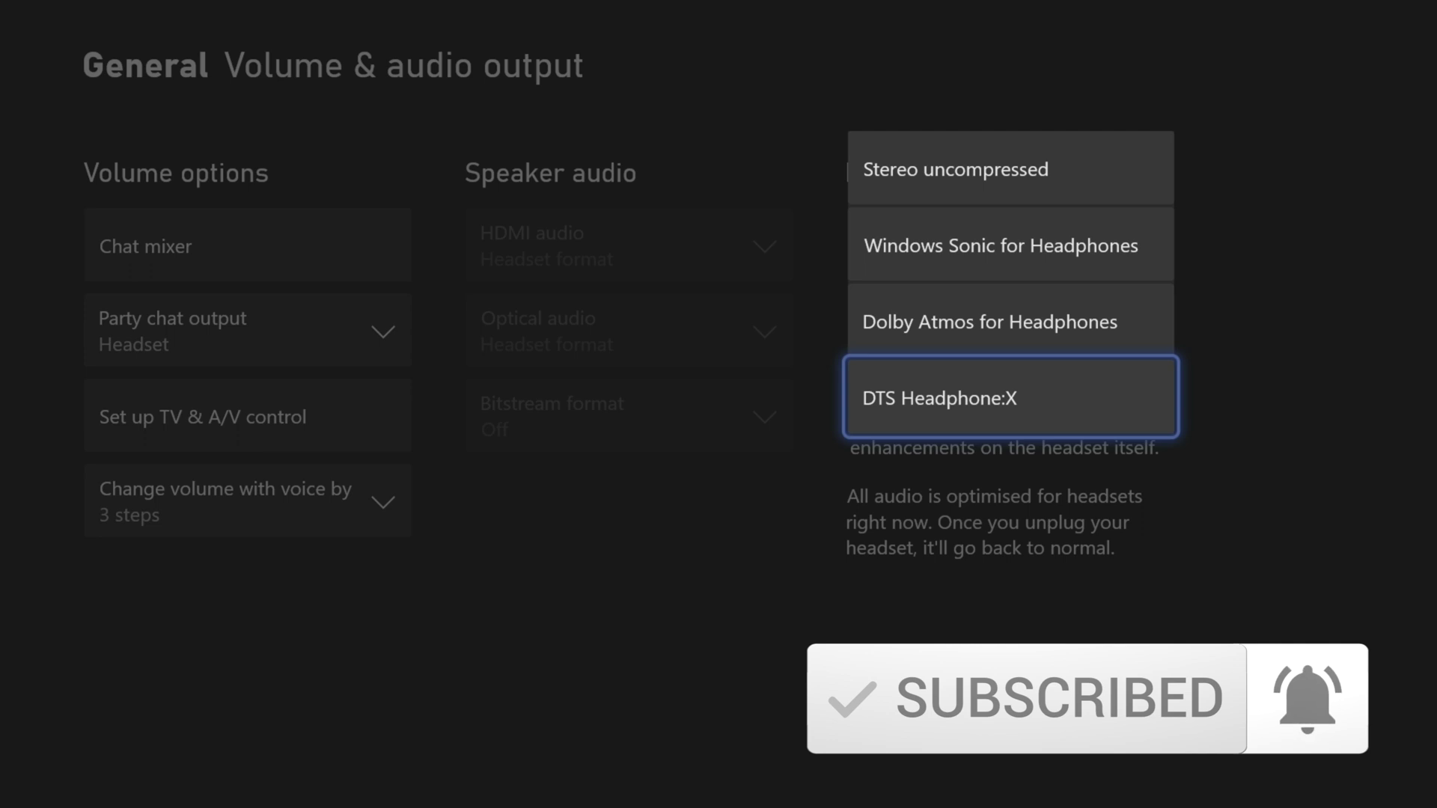
key("Escape")
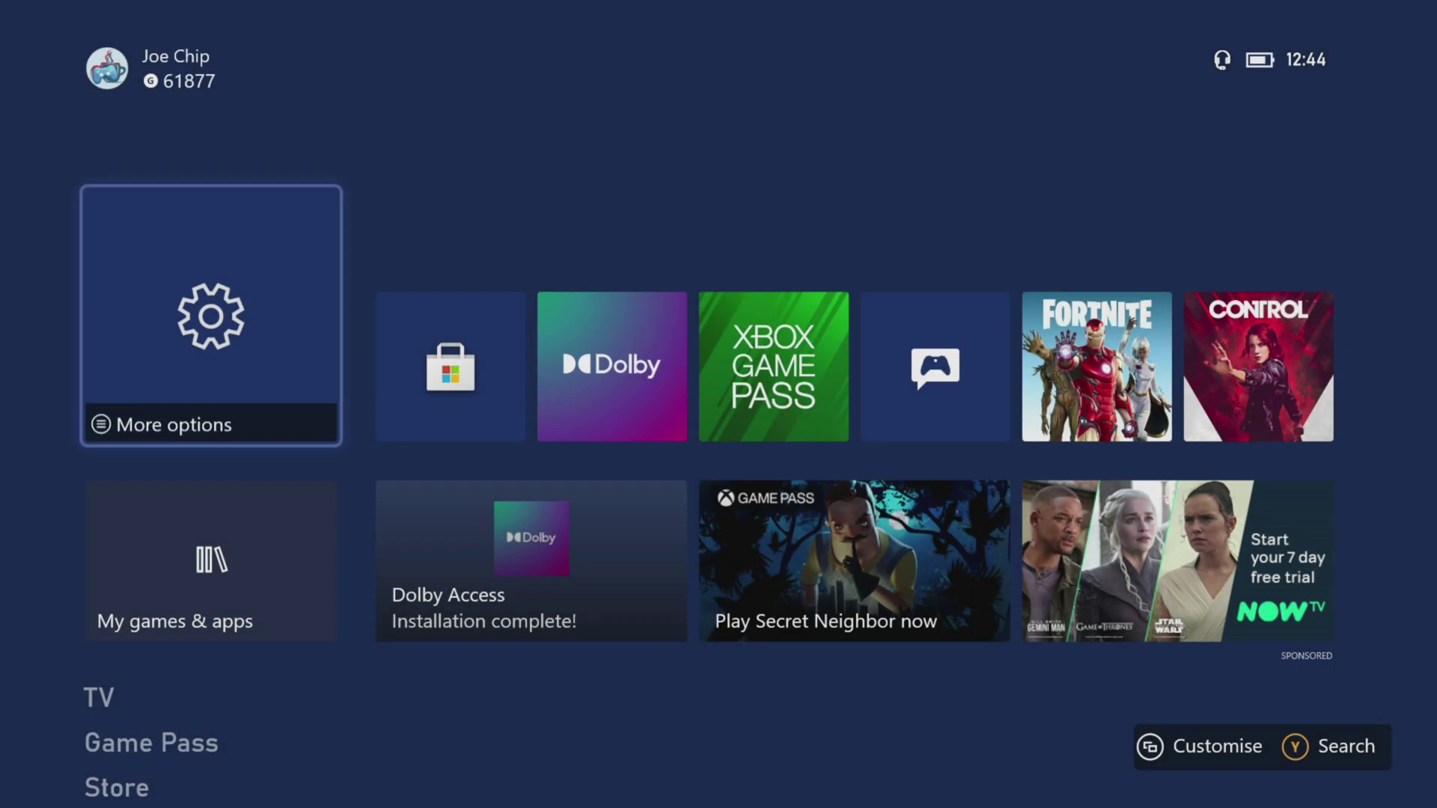
Open the Store from the home screen and bring up its product search.
key("Right")
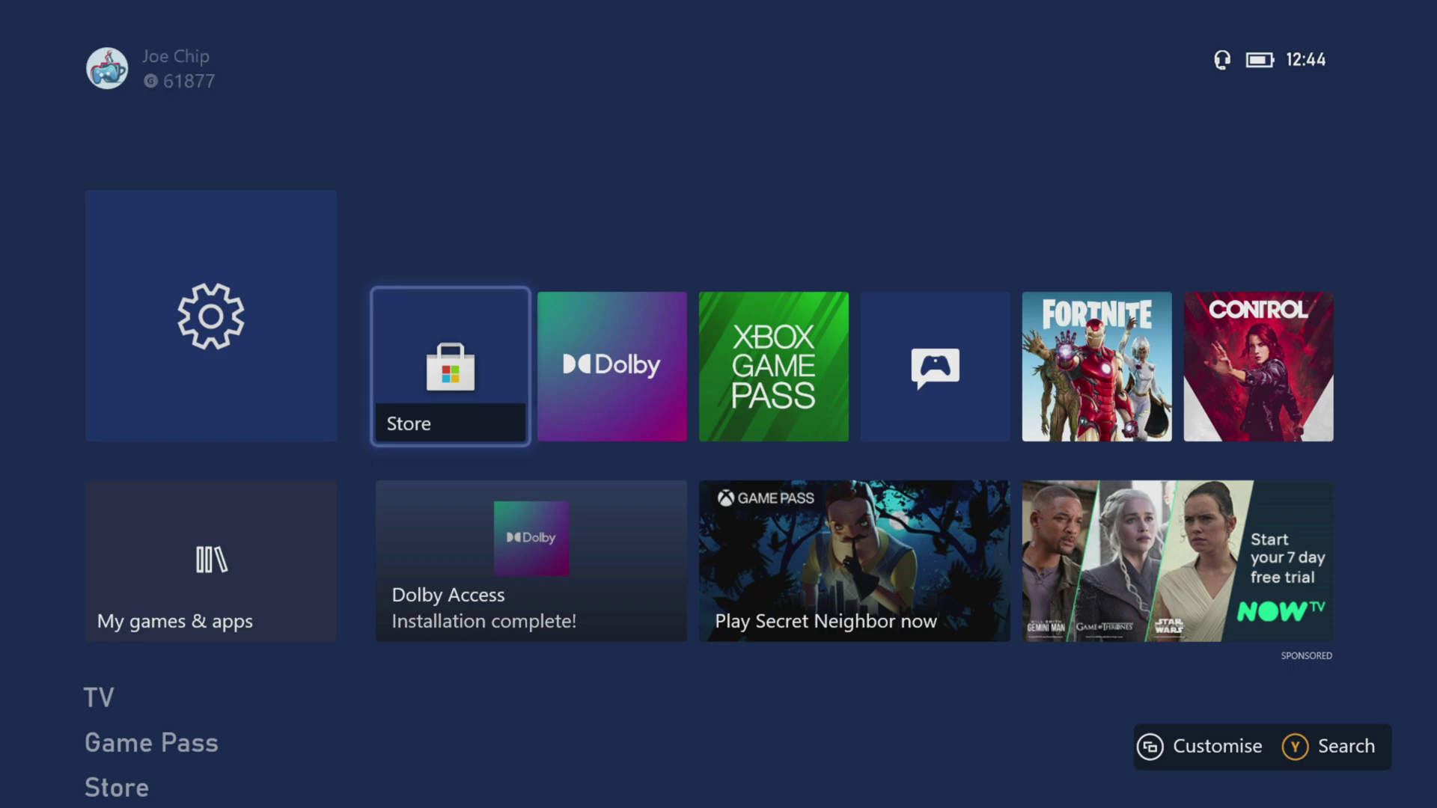
key("Return")
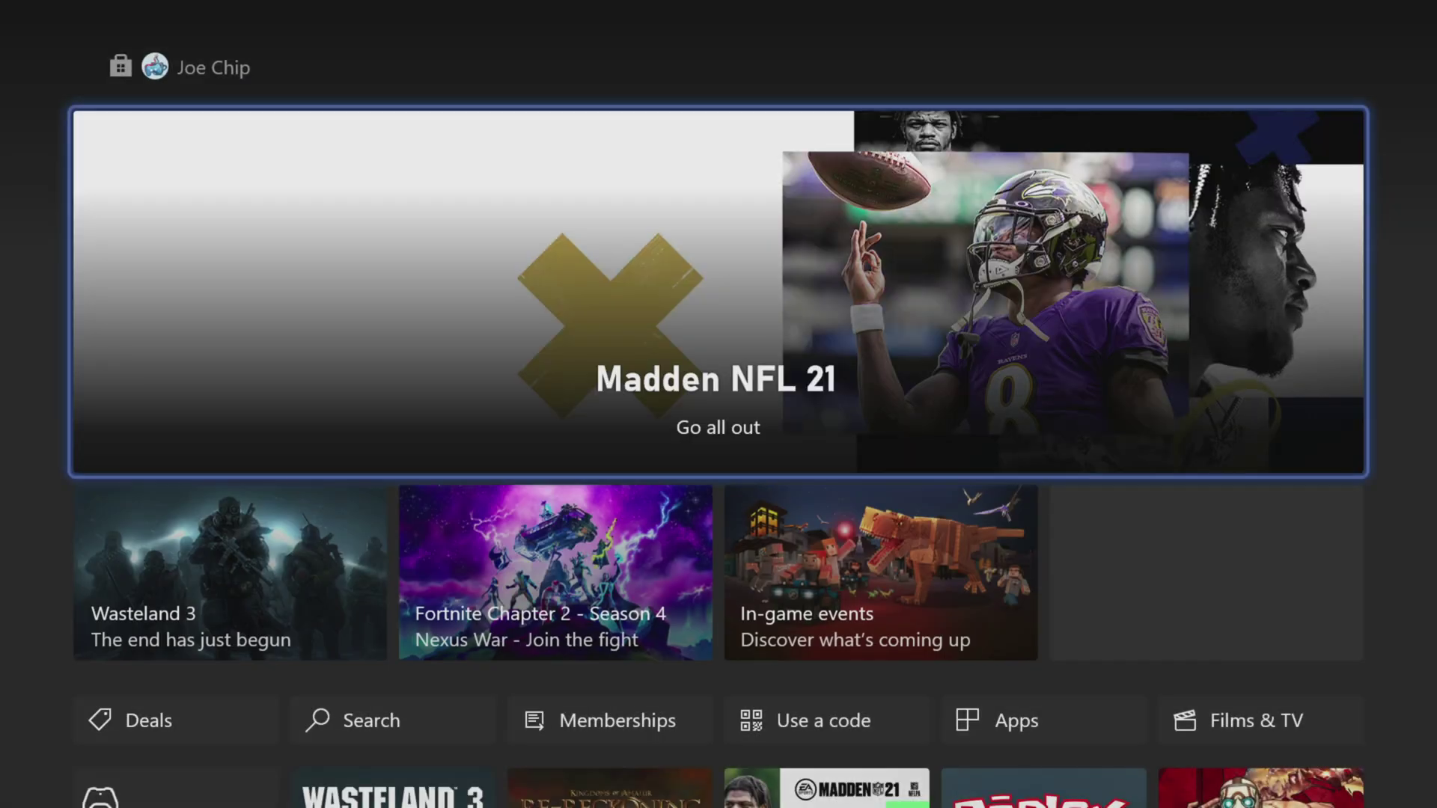
key("Down")
key("Down")
key("Right")
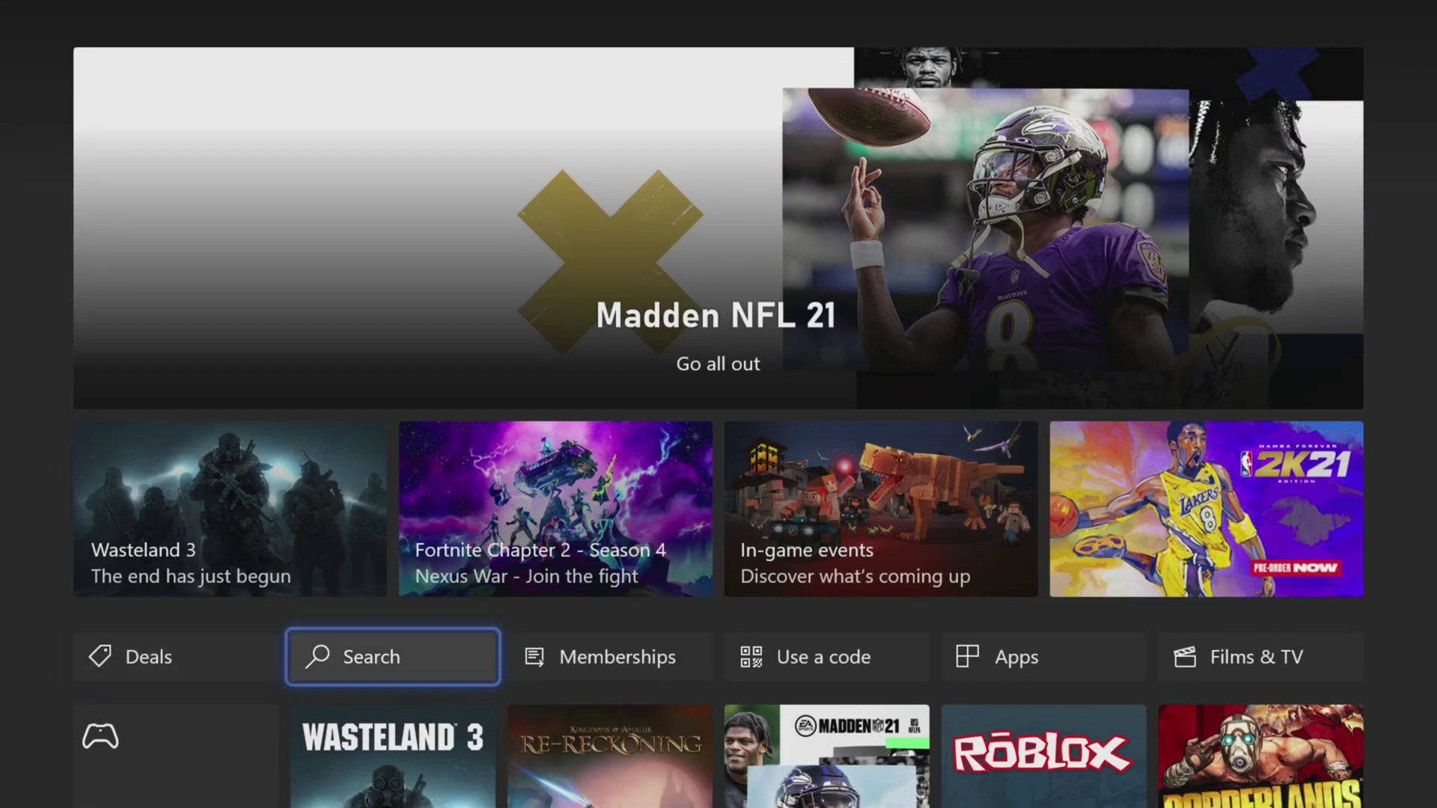
key("Return")
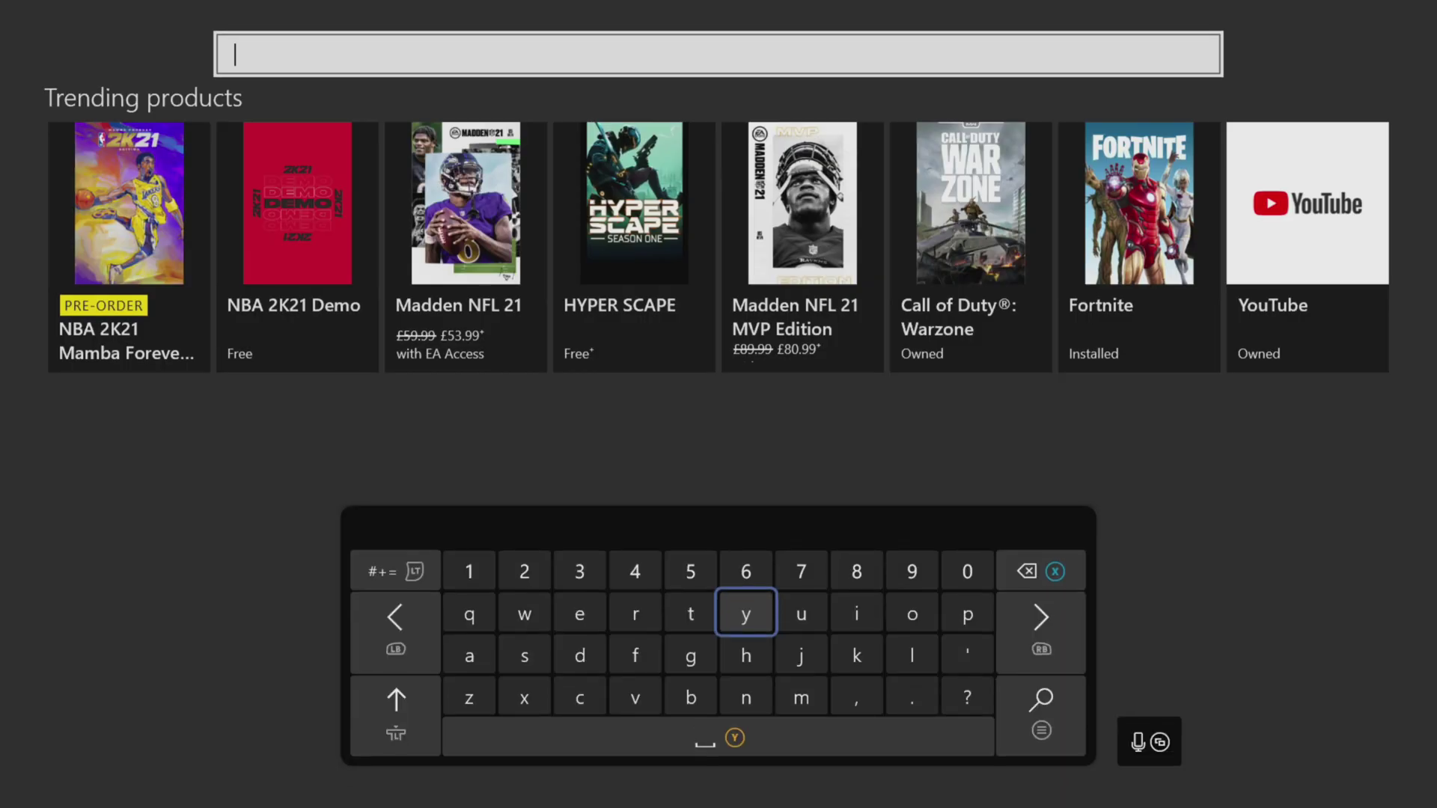
Search the Store for "dts".
key("Left")
key("Left")
key("Left")
key("Down")
key("Return")
key("Up")
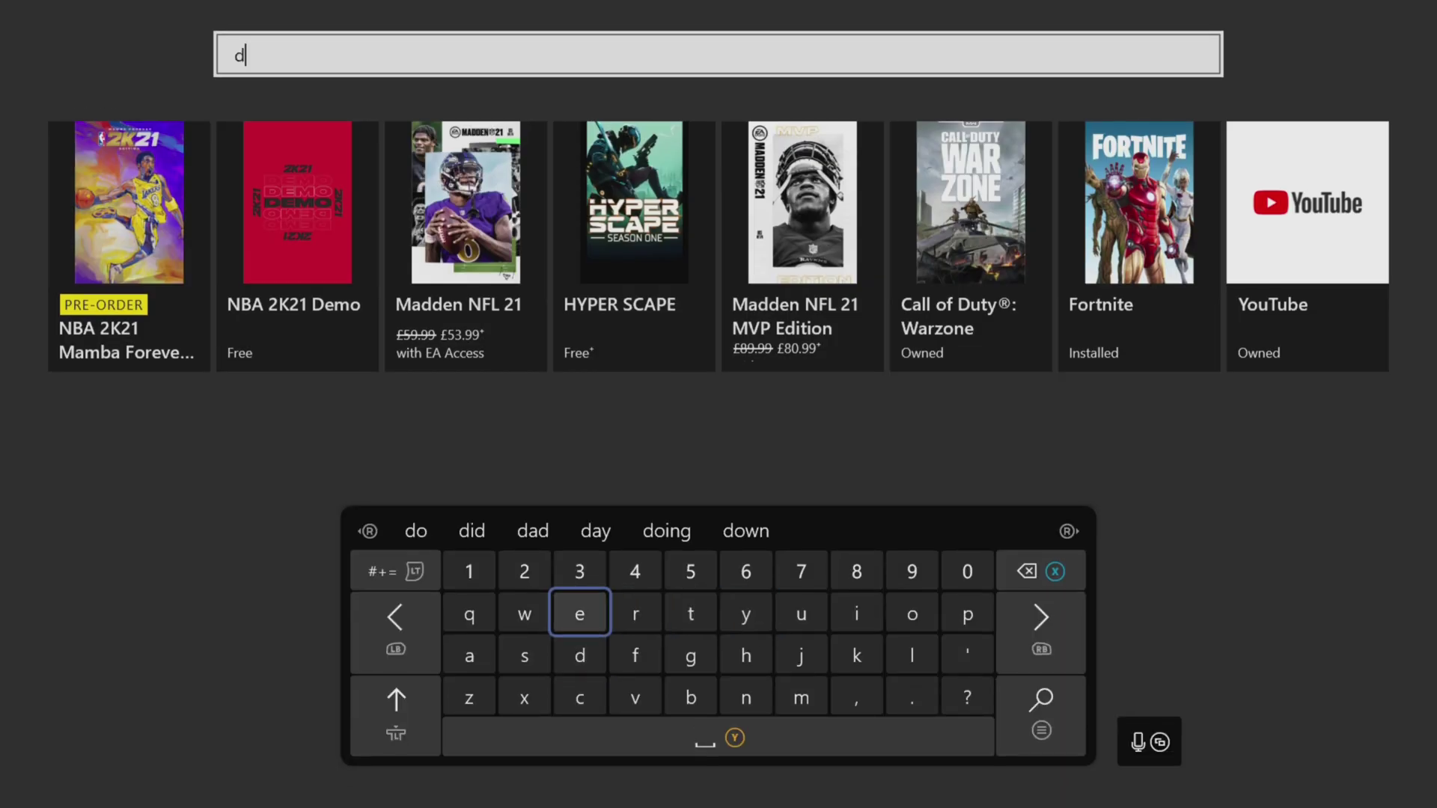
key("Right")
key("Right")
key("Return")
key("Left")
key("Left")
key("Left")
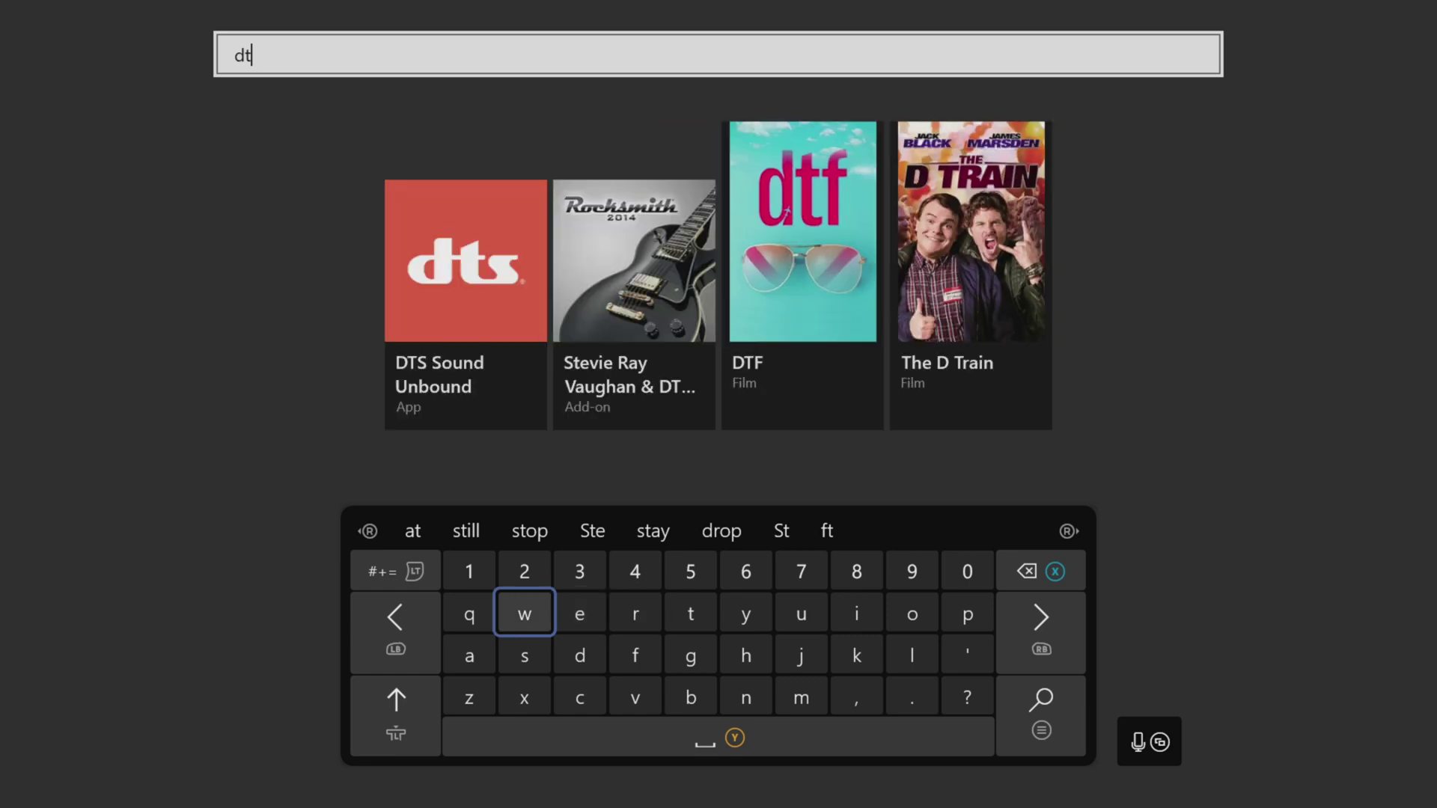
key("Down")
key("Return")
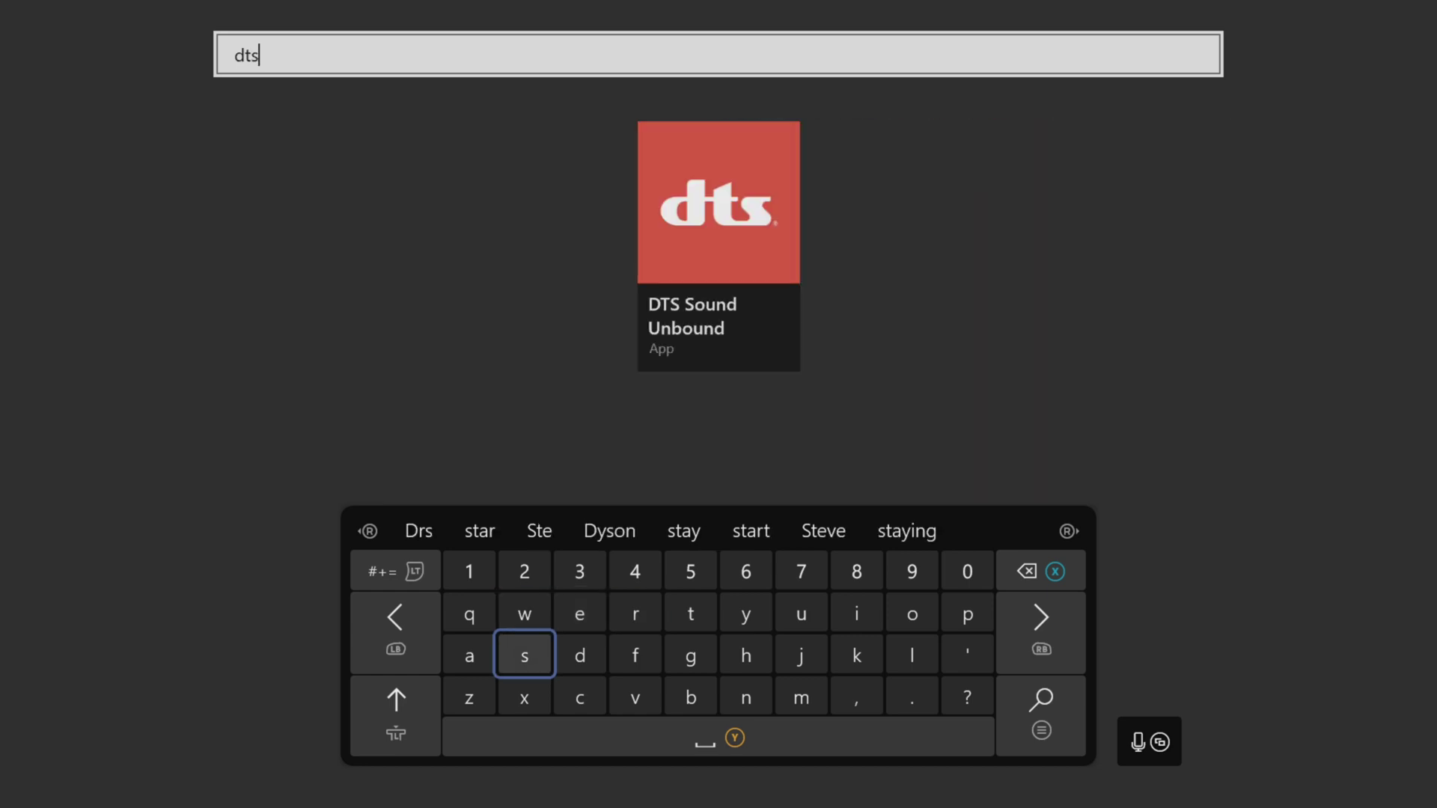
key("Return")
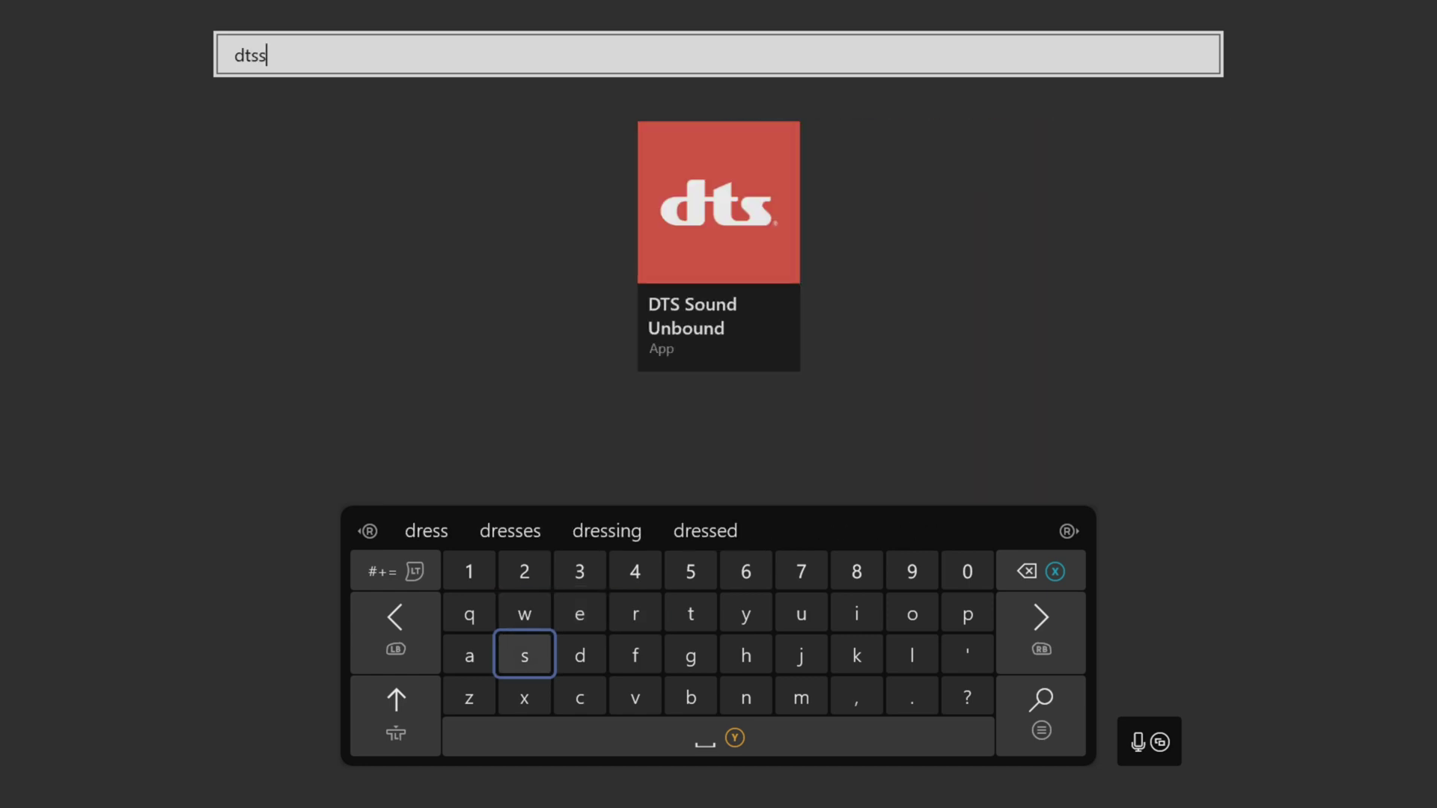
key("BackSpace")
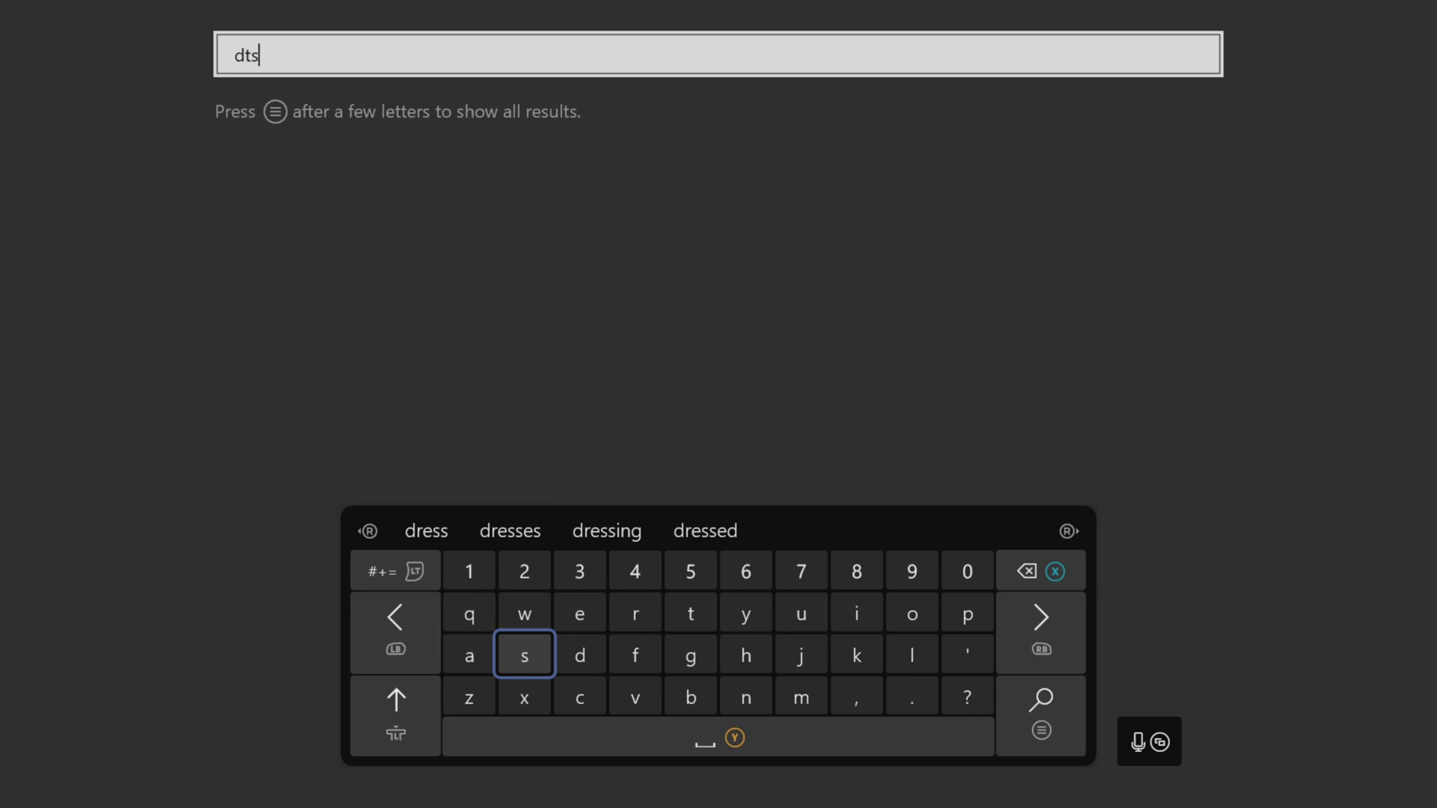
Open the product page of the DTS Sound Unbound app from the search results.
key("Up")
key("Up")
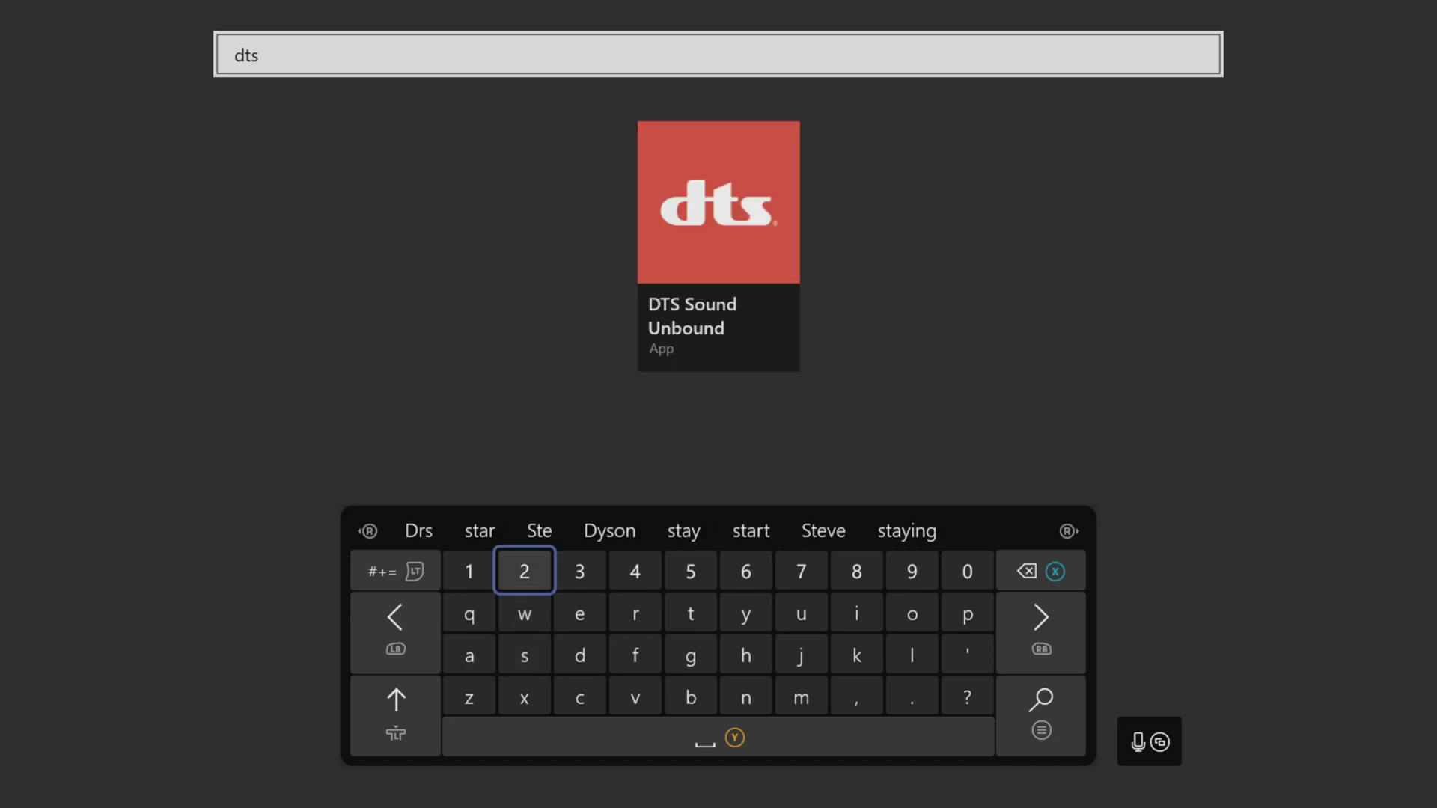
key("Up")
key("Escape")
key("Down")
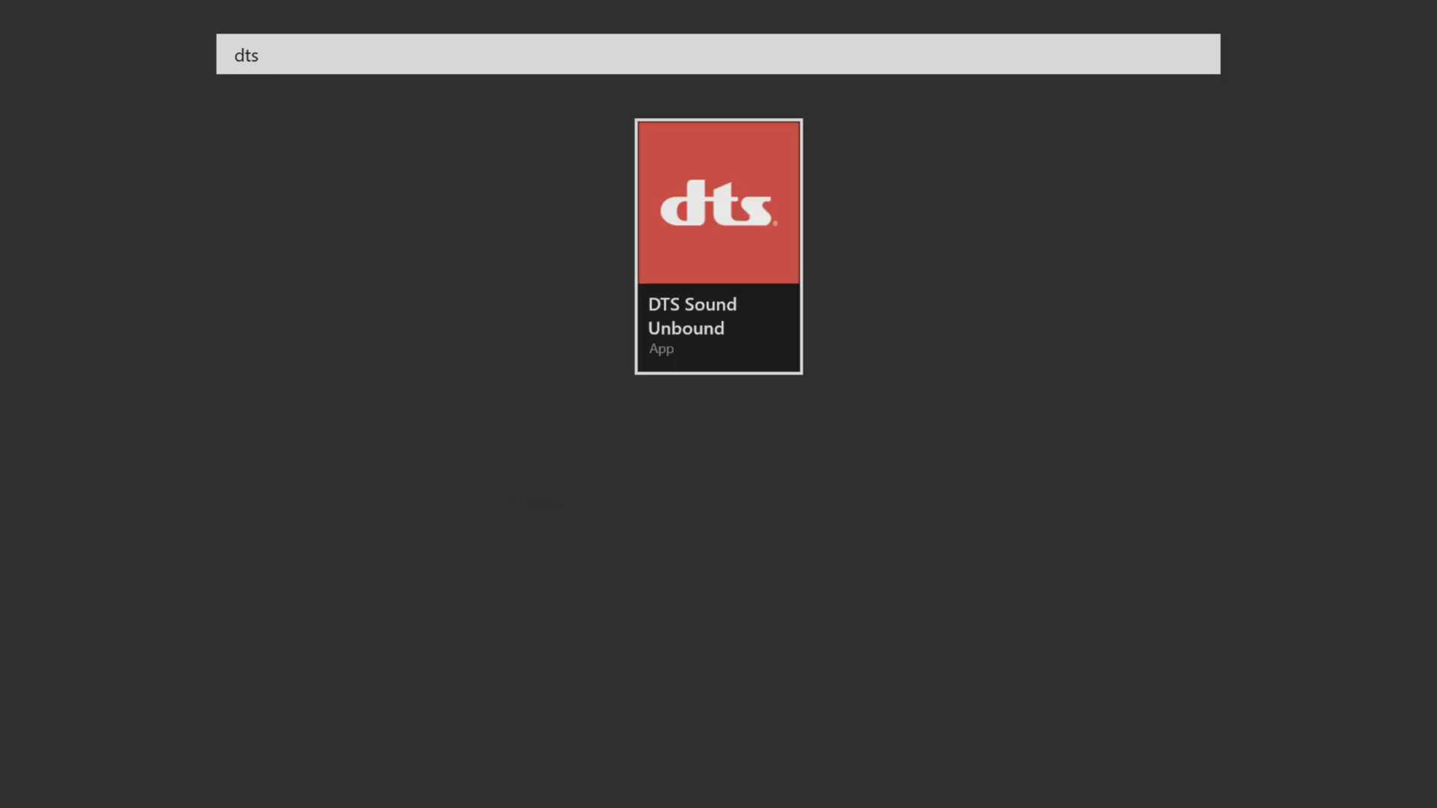
key("Return")
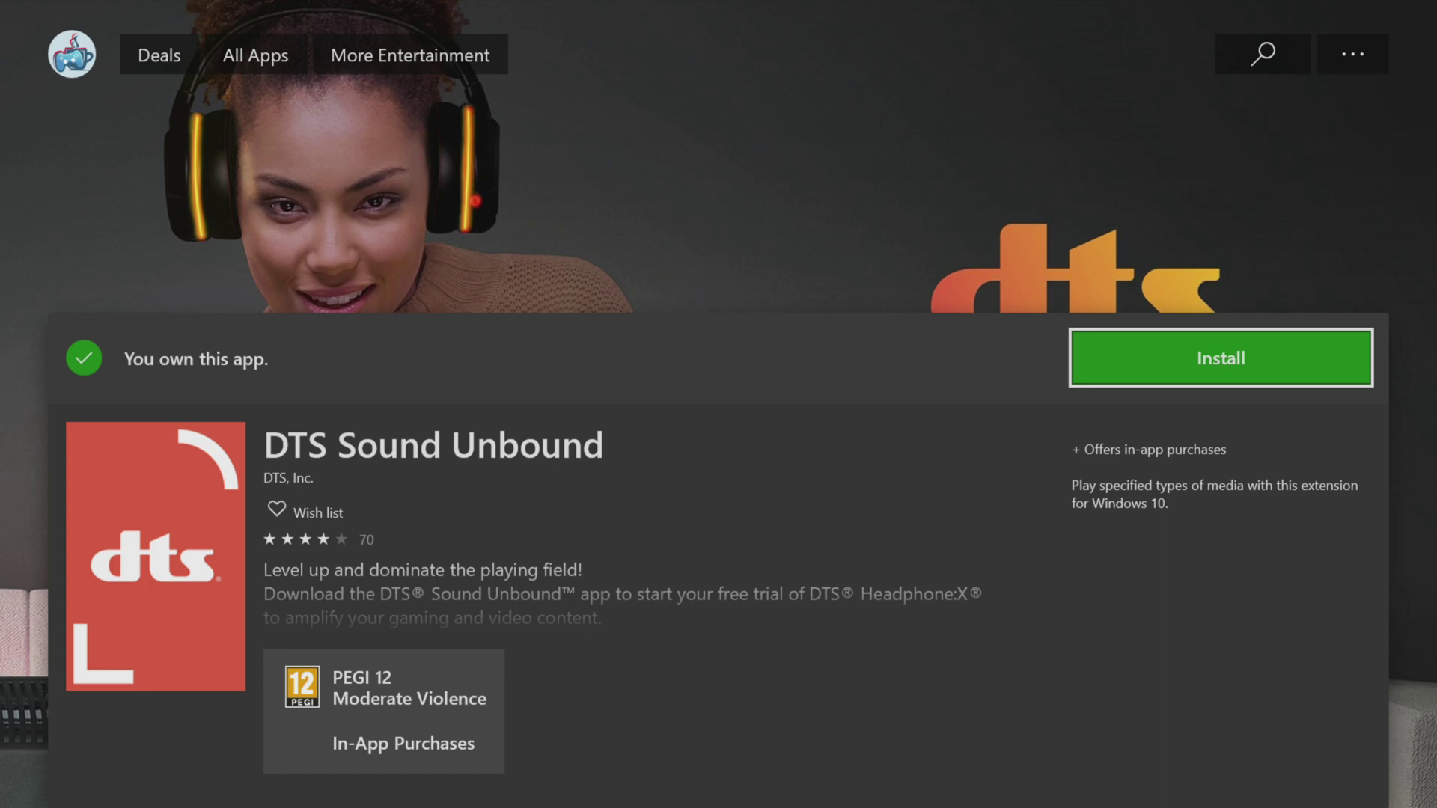
Install the DTS Sound Unbound app on the console.
key("Down")
key("Up")
key("Return")
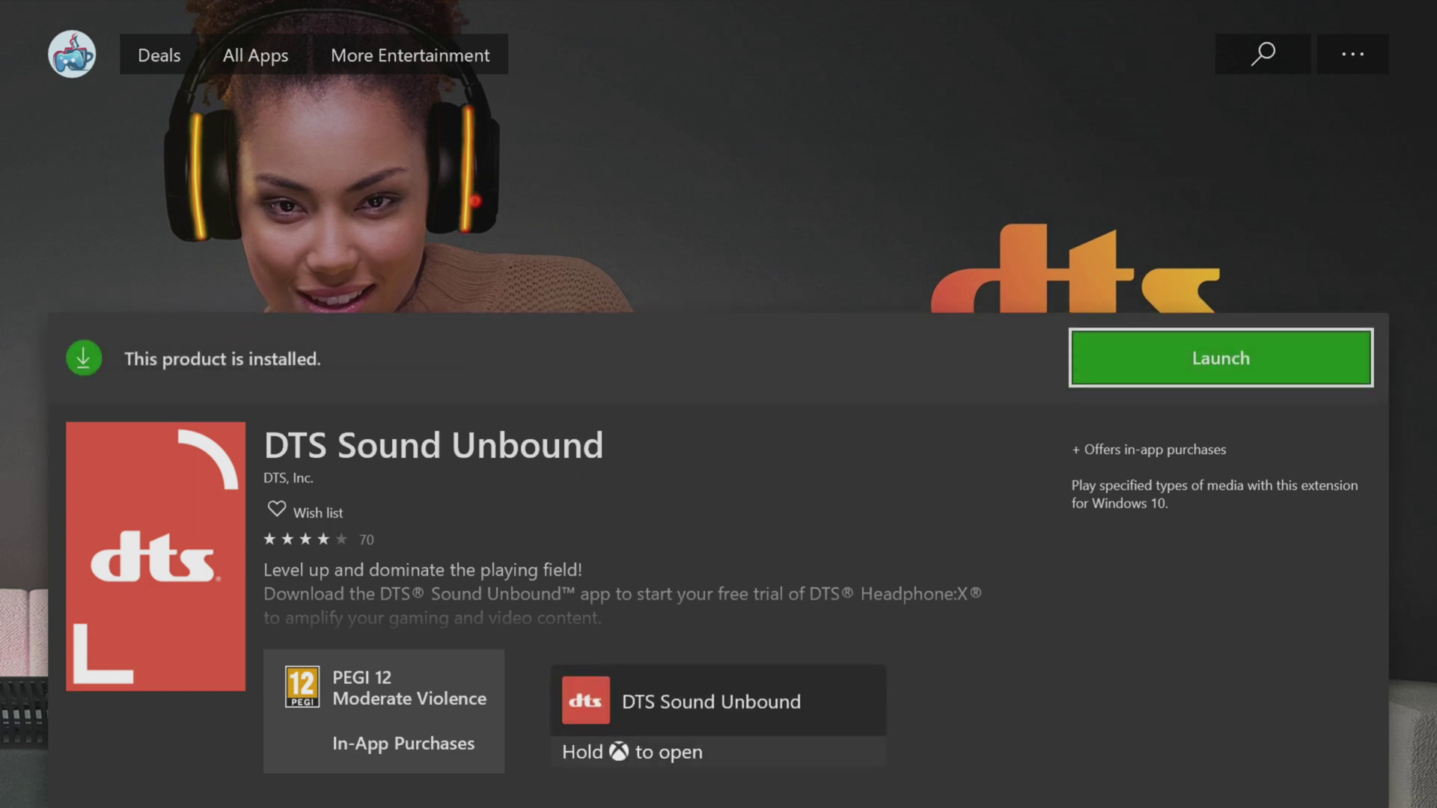
Launch the installed DTS Sound Unbound app from its product page.
left_click(304, 511)
left_click(1220, 358)
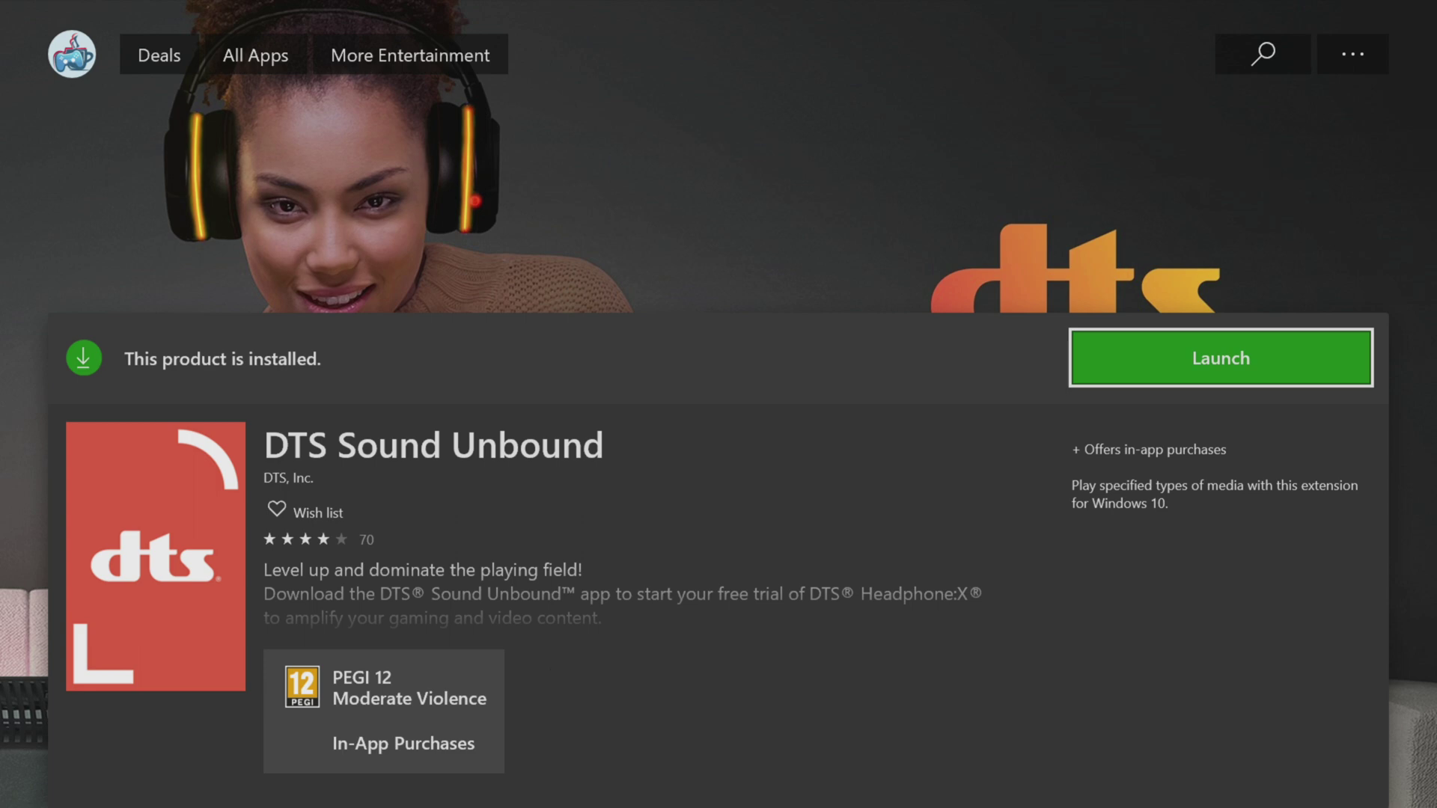
left_click(304, 511)
left_click(1221, 358)
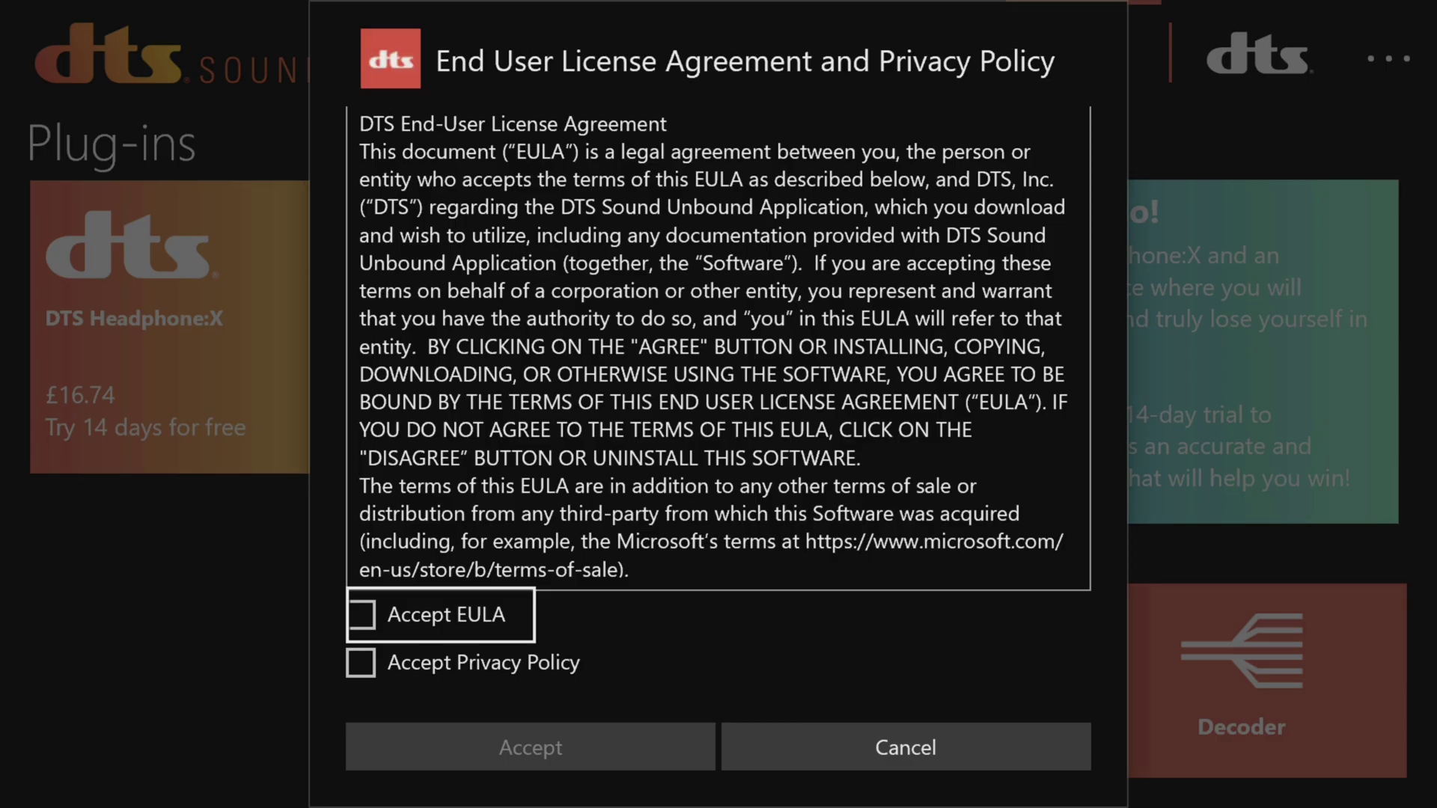
Accept the DTS EULA and the Privacy Policy and confirm the agreement.
key("shift+Tab")
key("shift+Tab")
key("shift+Tab")
key("Tab")
key("shift+Tab")
key("space")
key("Tab")
key("space")
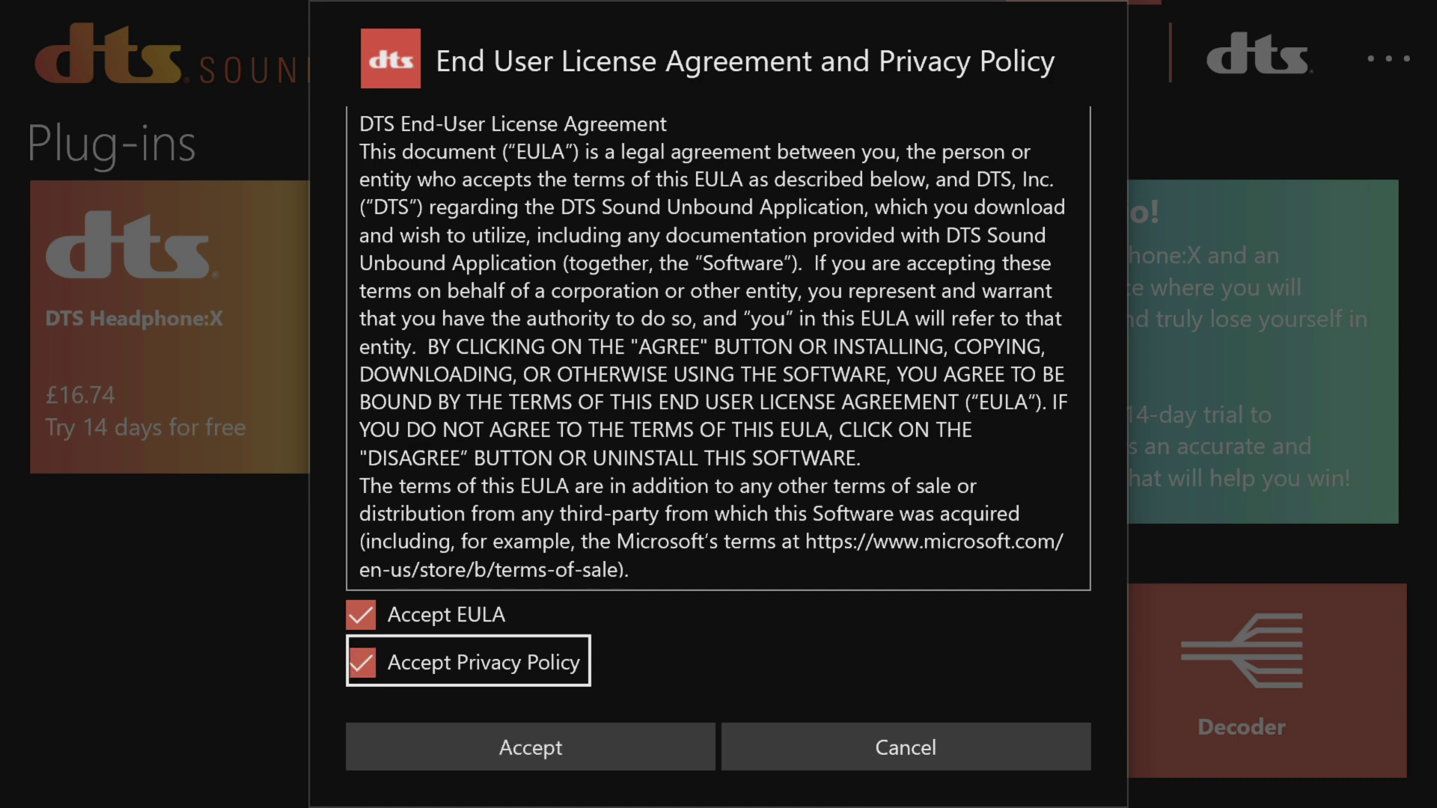
key("Tab")
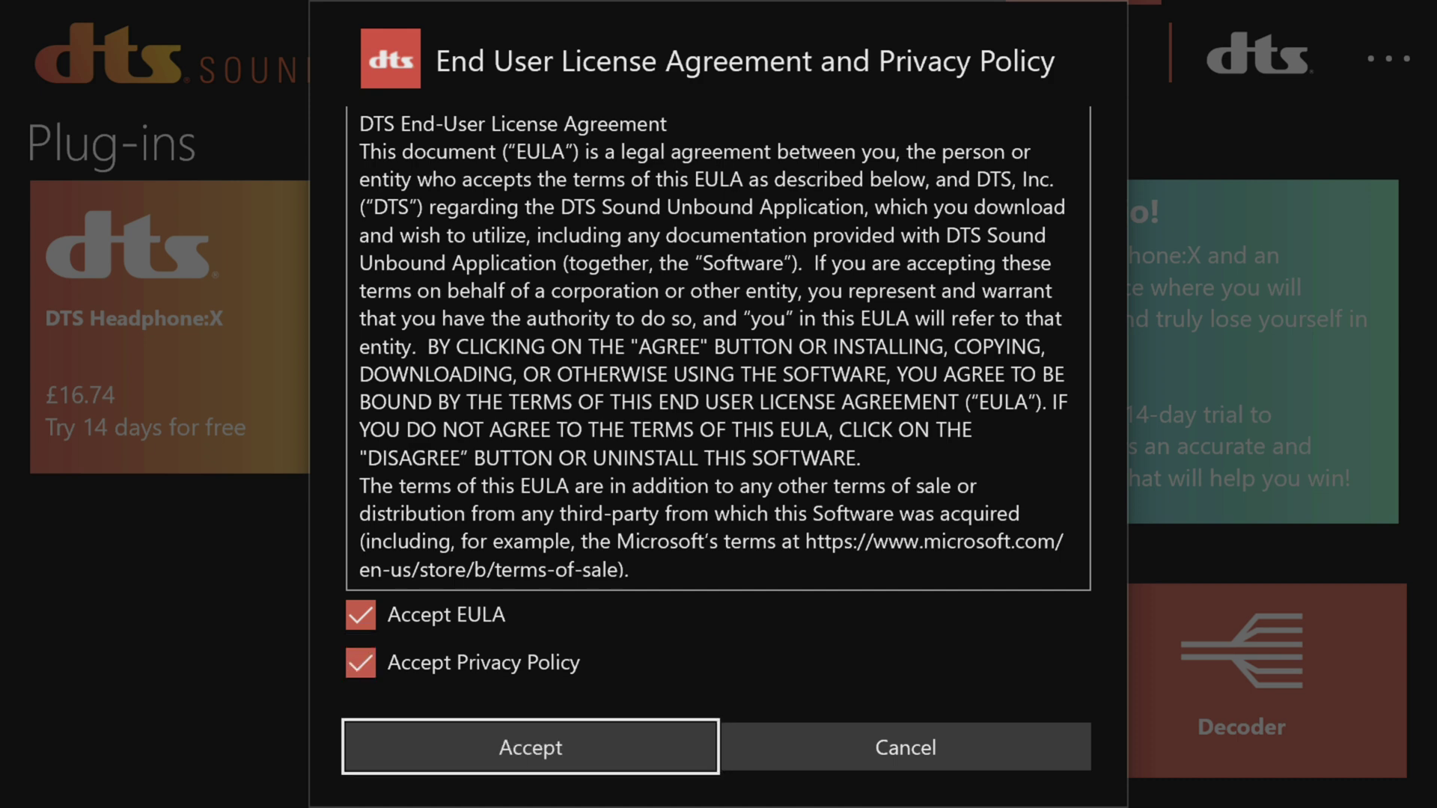
key("Return")
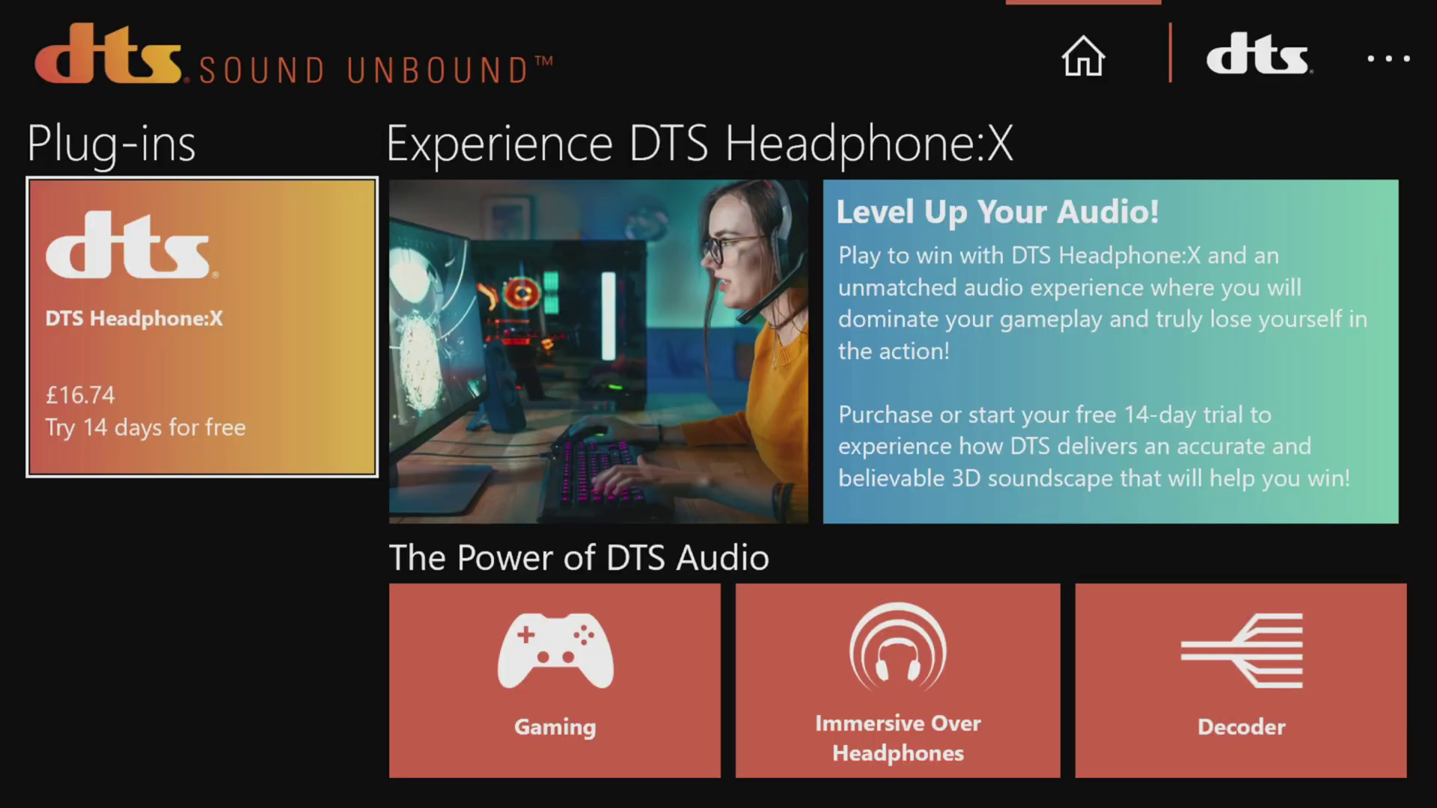
Open the DTS Headphone:X plug-in page from the app's home screen.
key("Tab")
key("Tab")
key("Tab")
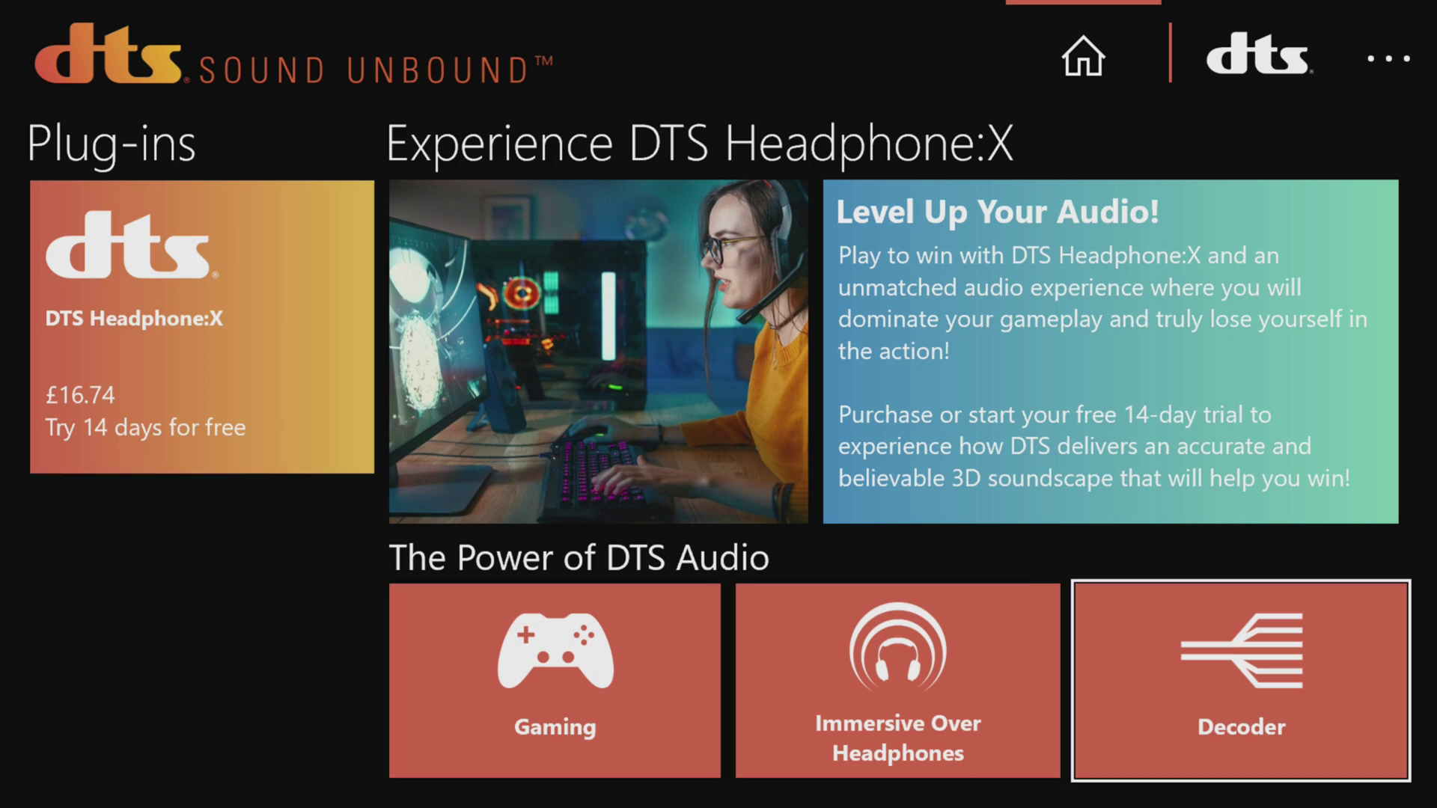
key("shift+Tab")
key("shift+Tab")
key("shift+Tab")
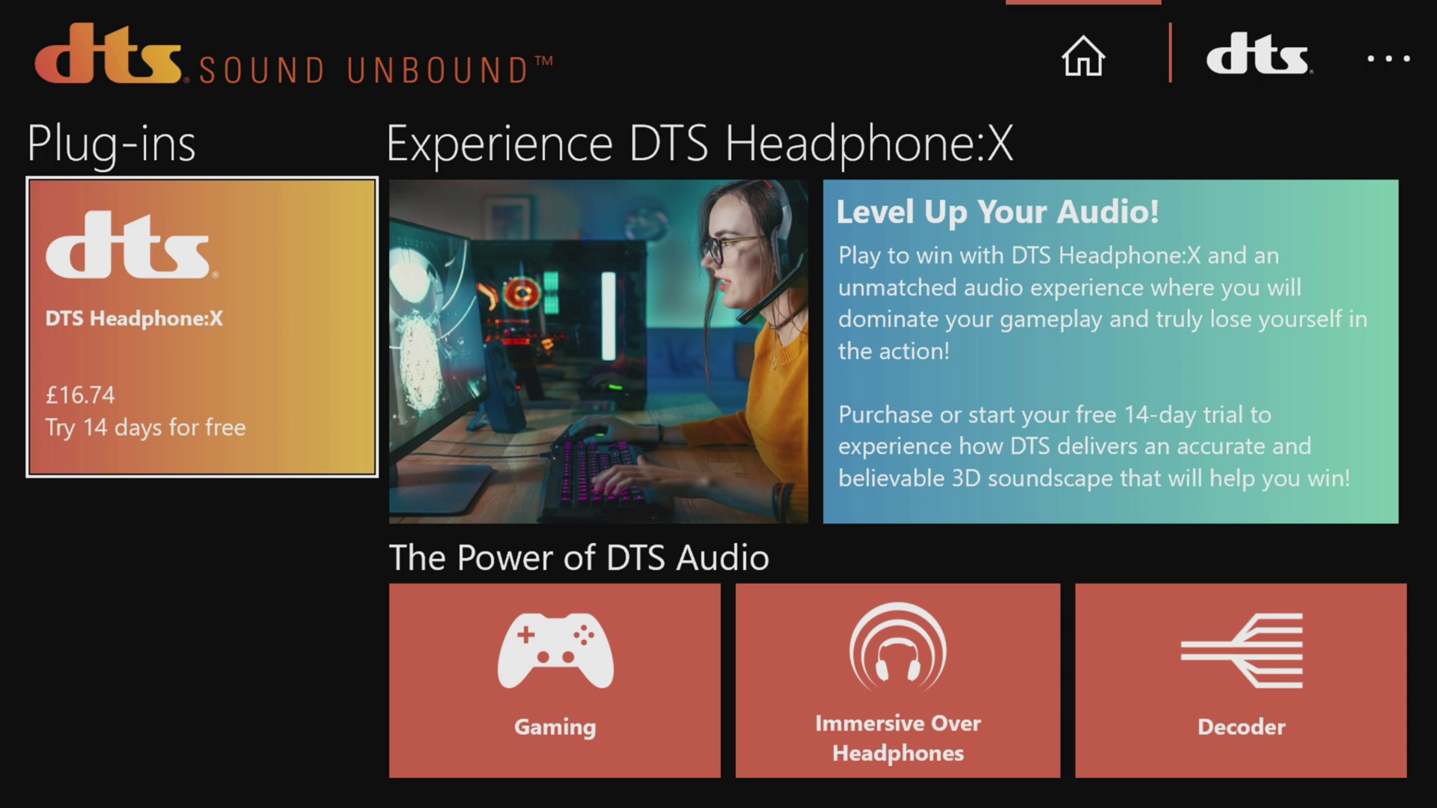
key("Right")
key("Left")
key("Return")
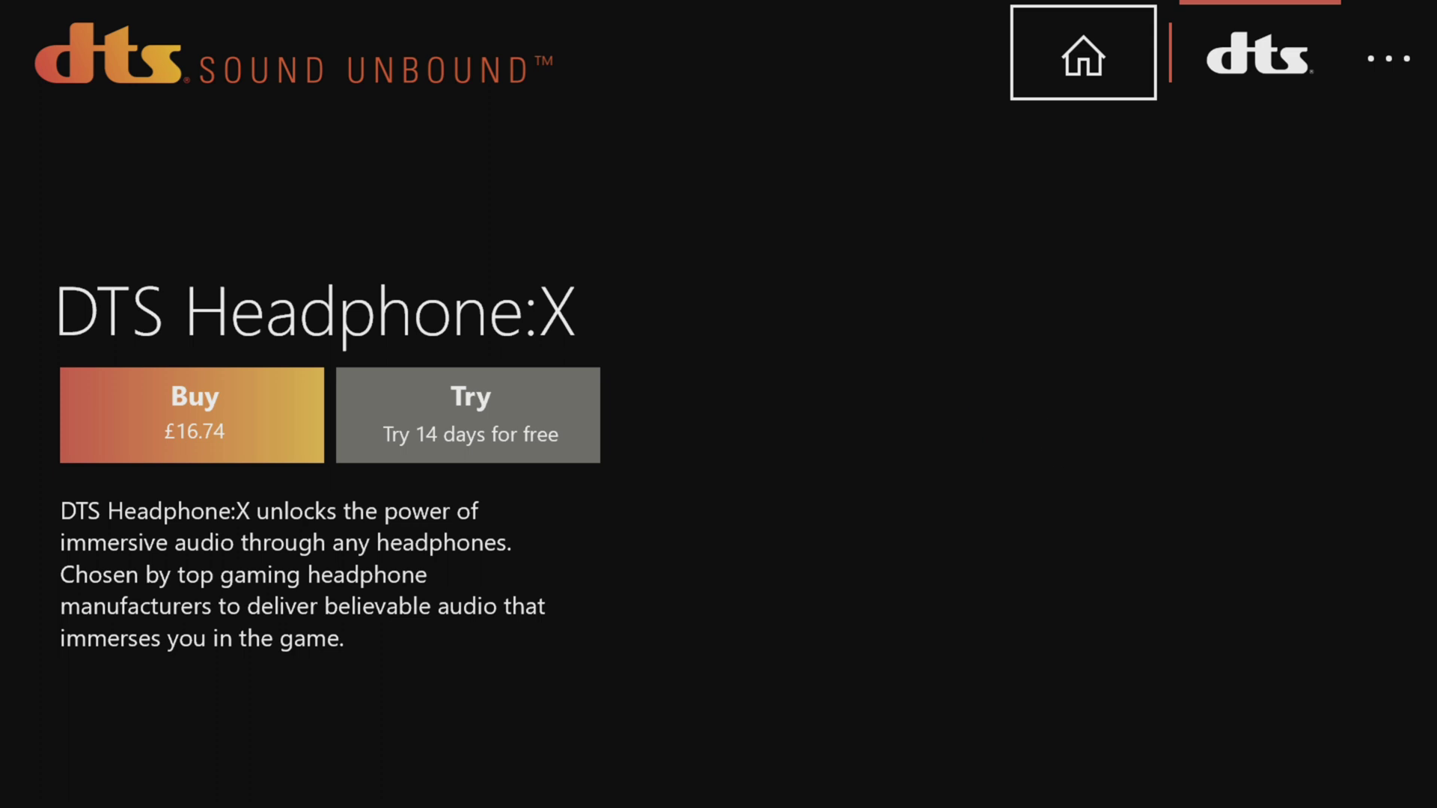
Get the free 14-day trial of DTS Headphone:X and continue to its headphone configuration page.
key("Right")
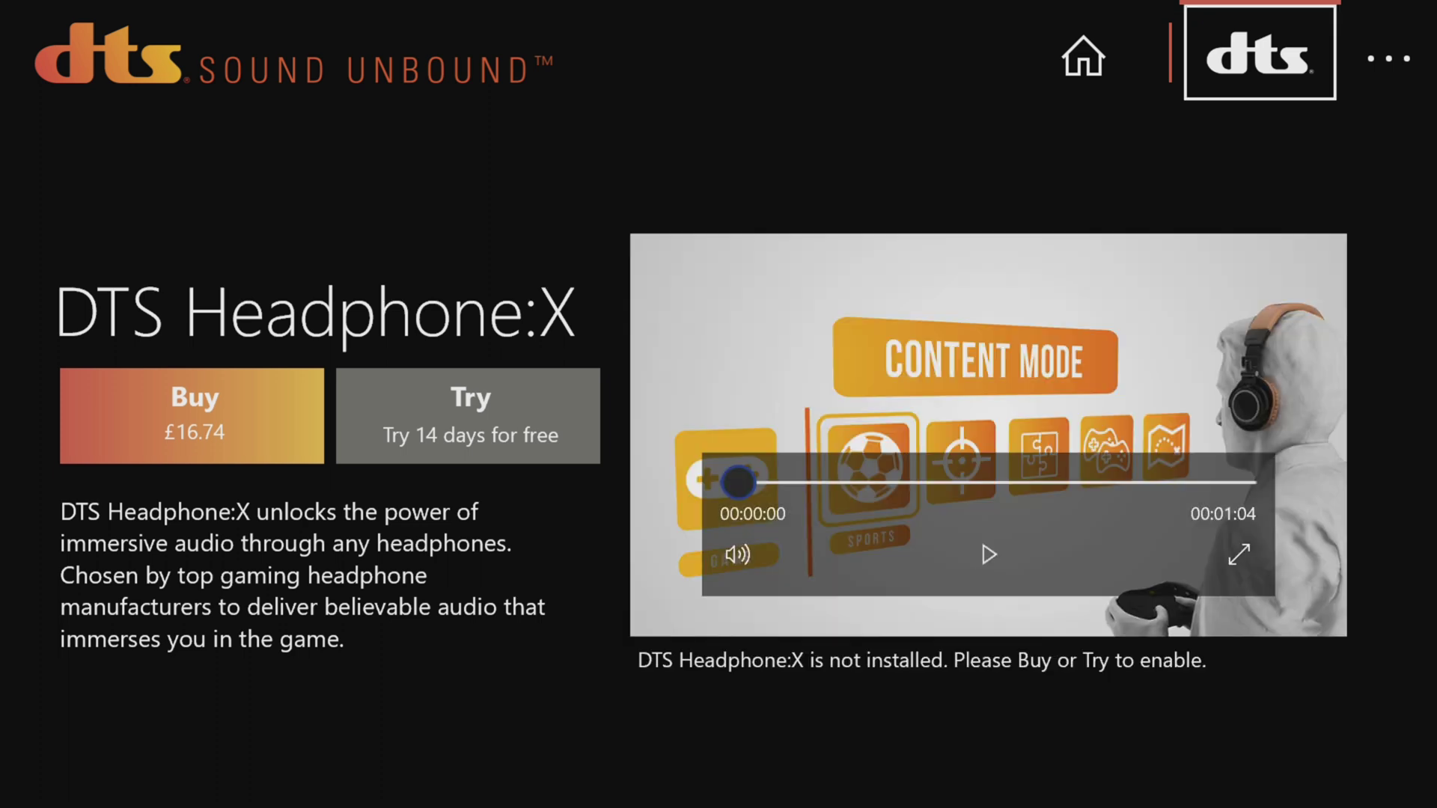
key("Right")
key("Left")
key("Down")
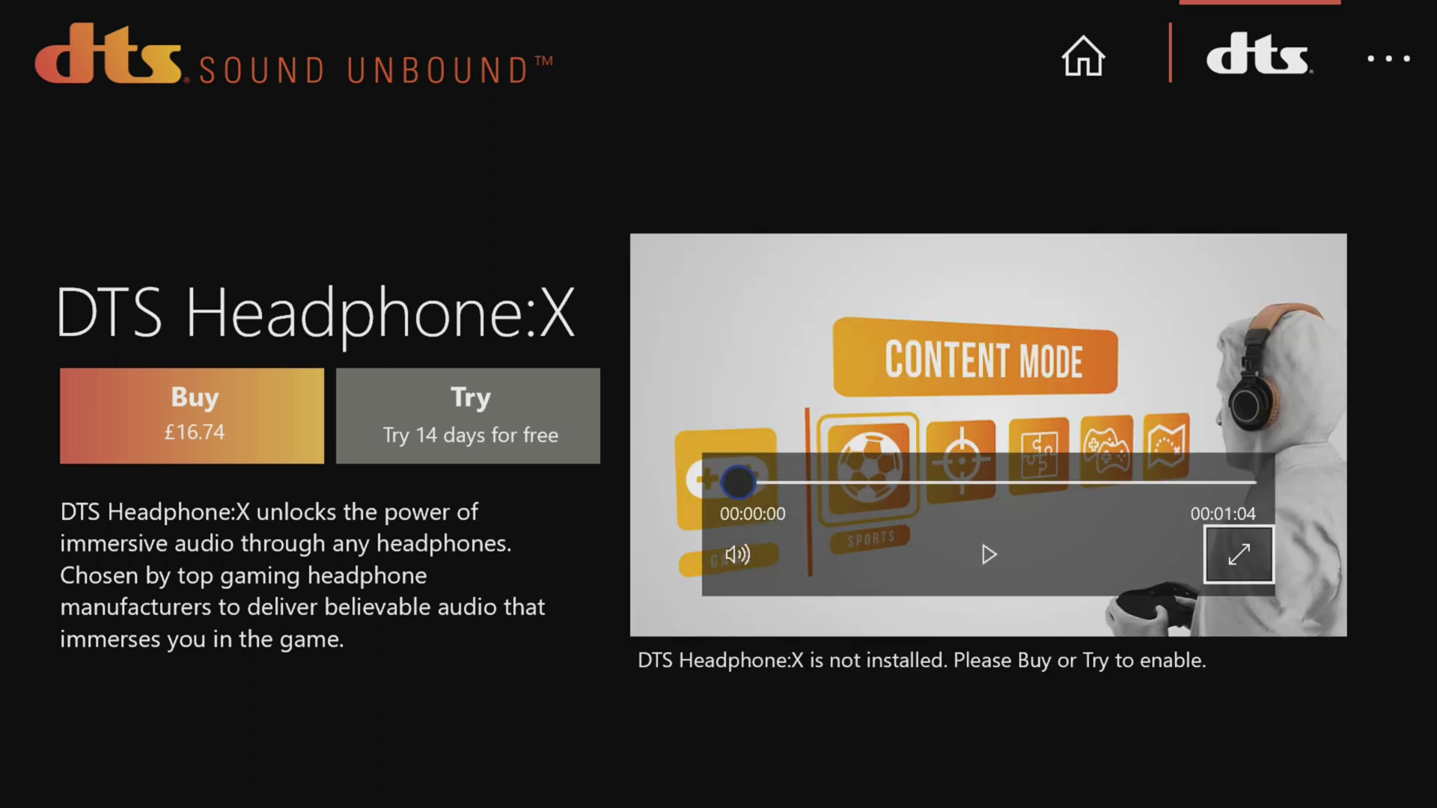
key("Left")
key("Left")
key("Left")
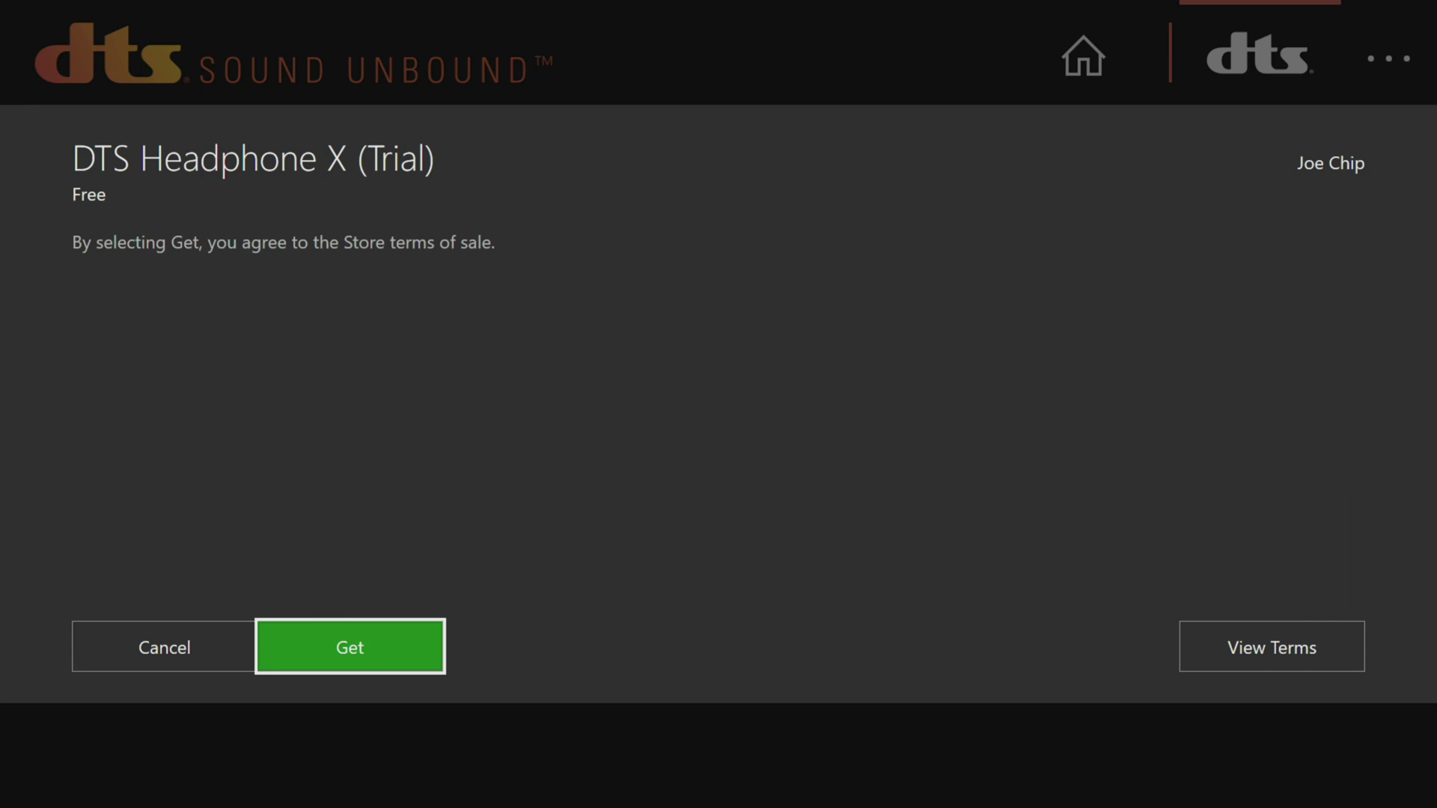
key("Return")
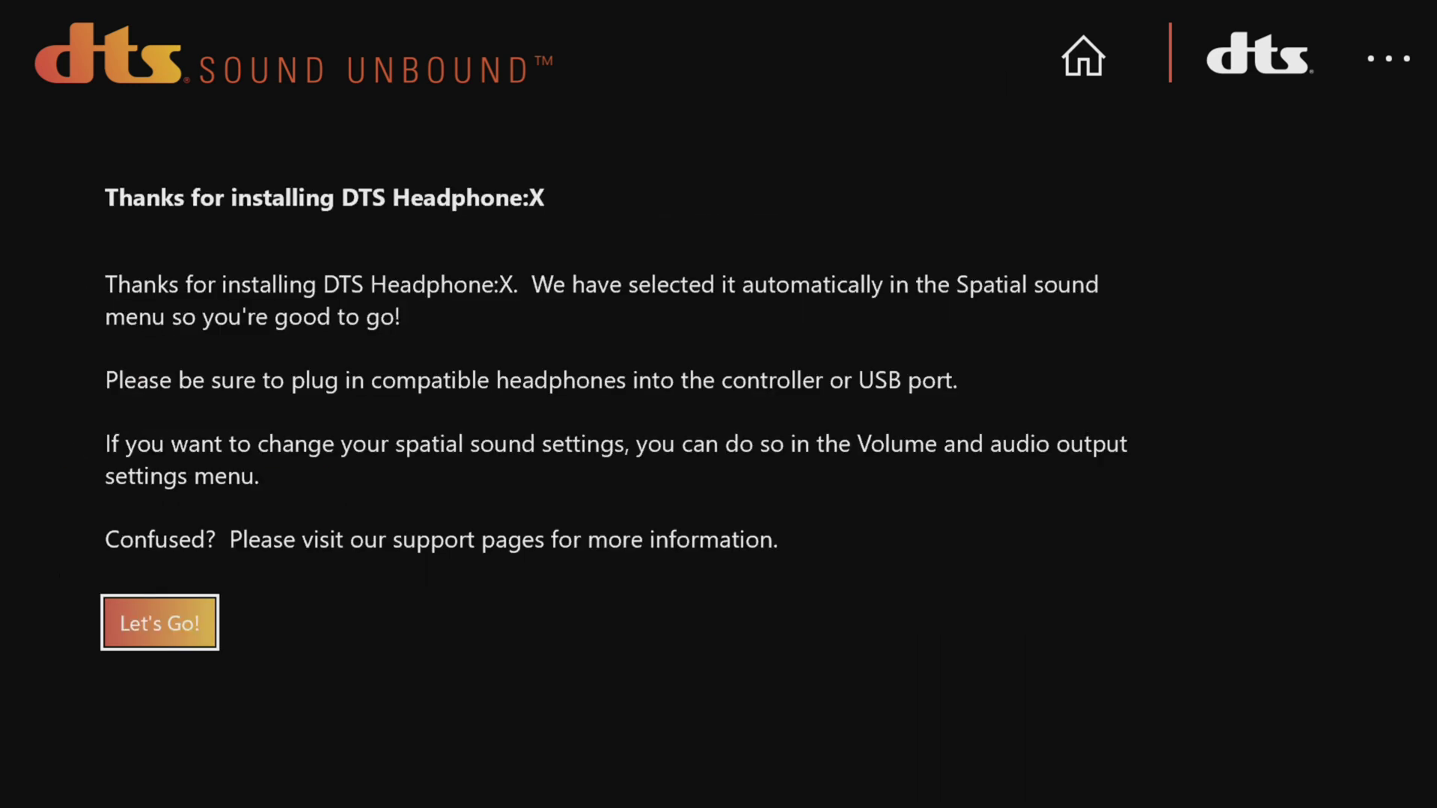
key("Up")
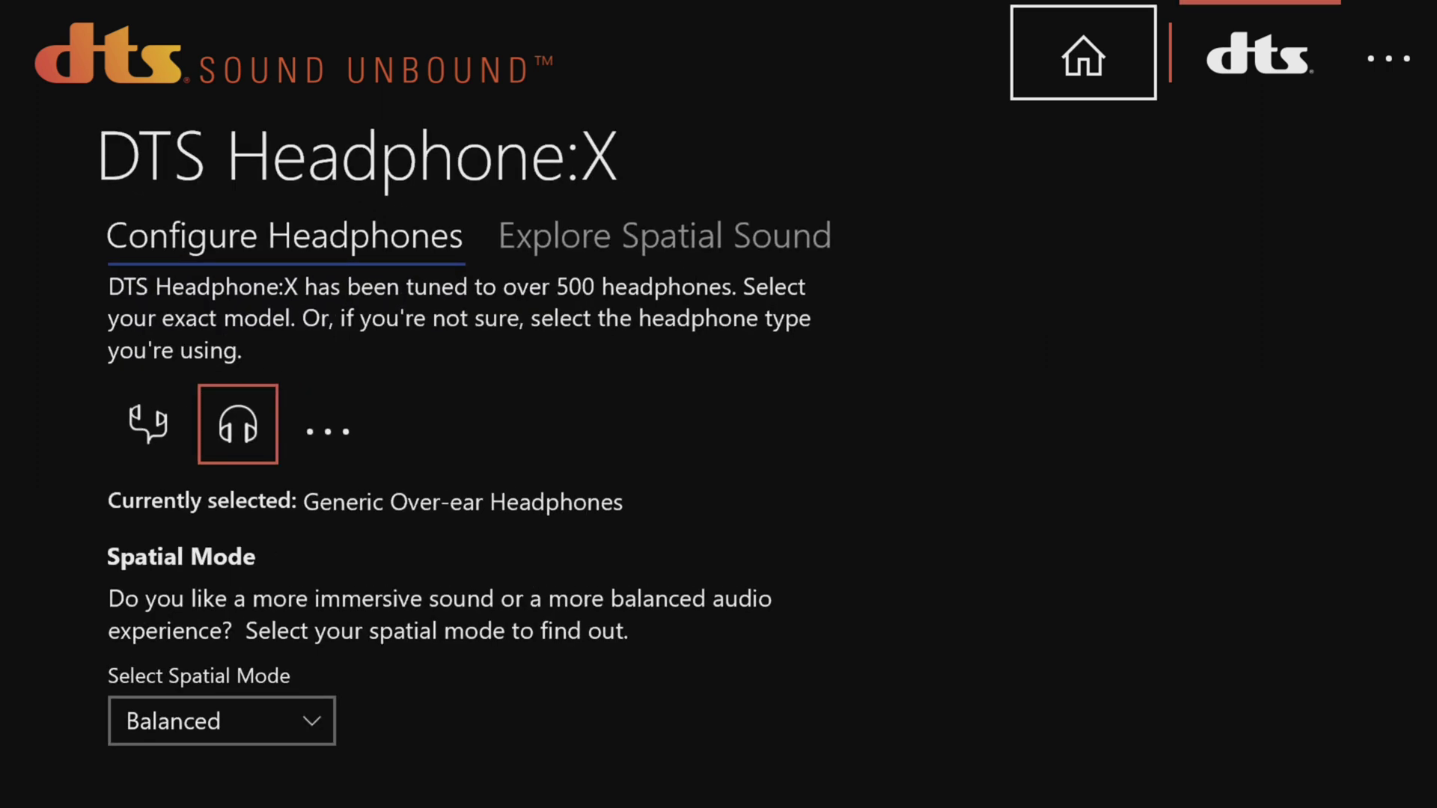
Switch the headphone type to generic ear-buds and back to generic over-ear headphones.
key("Down")
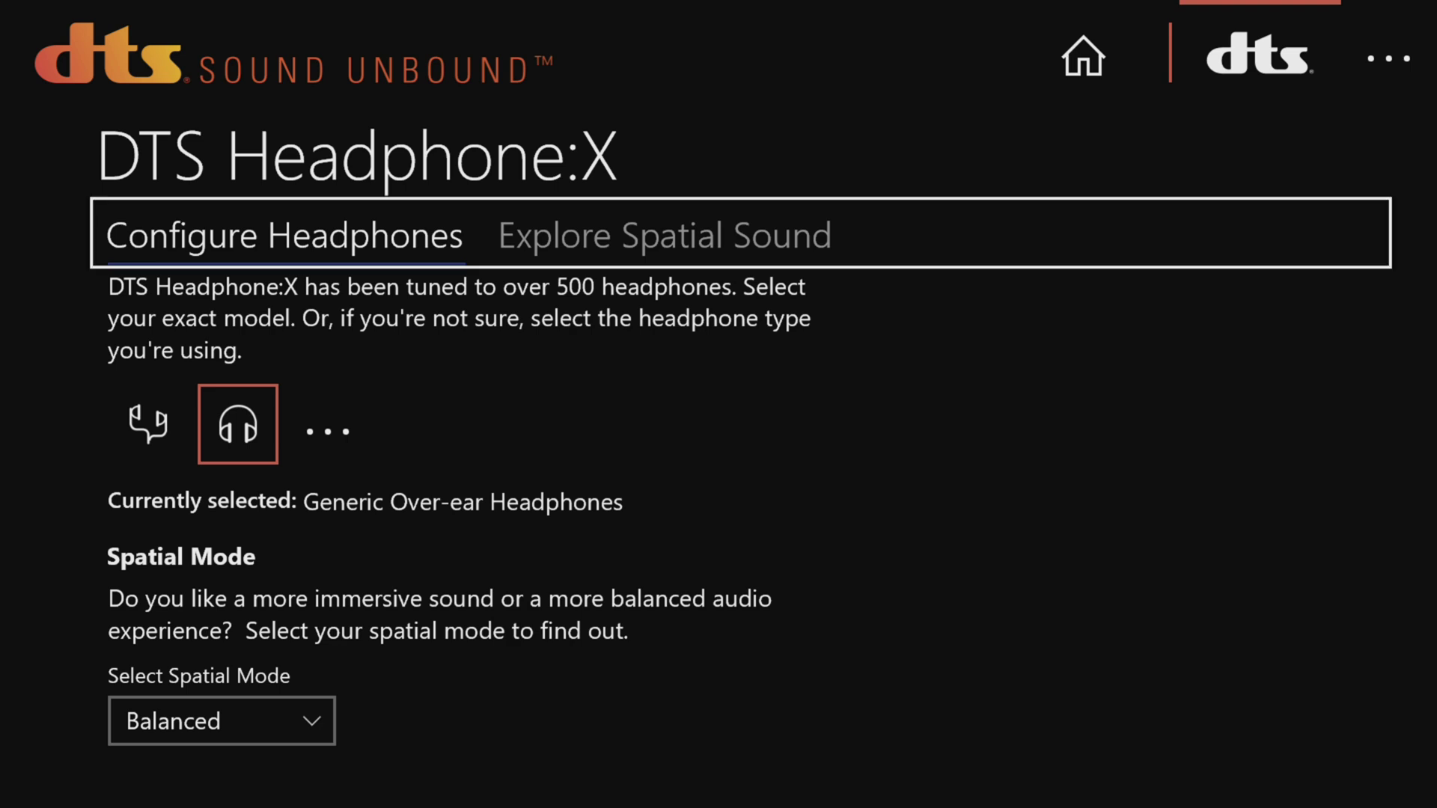
key("Down")
key("Left")
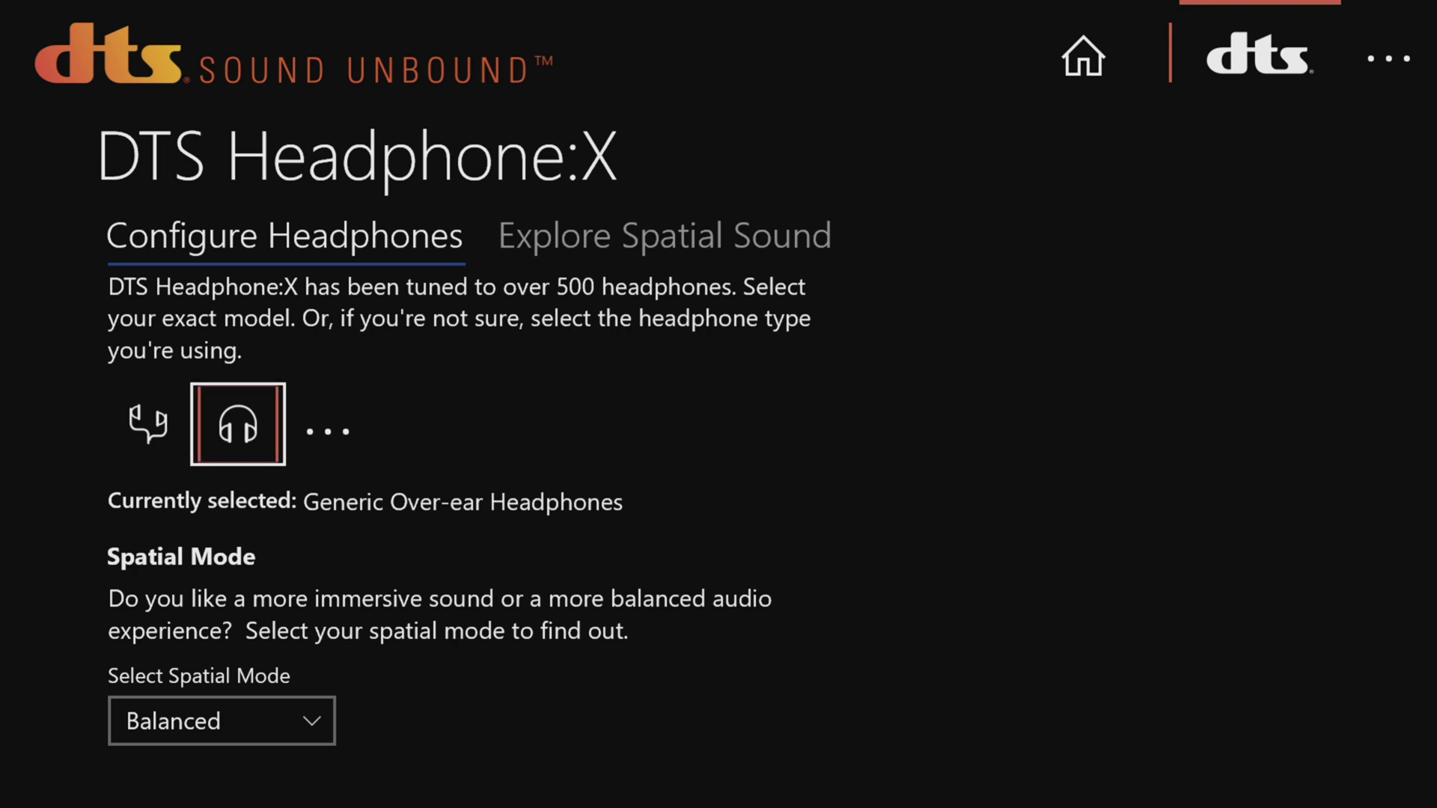
key("Return")
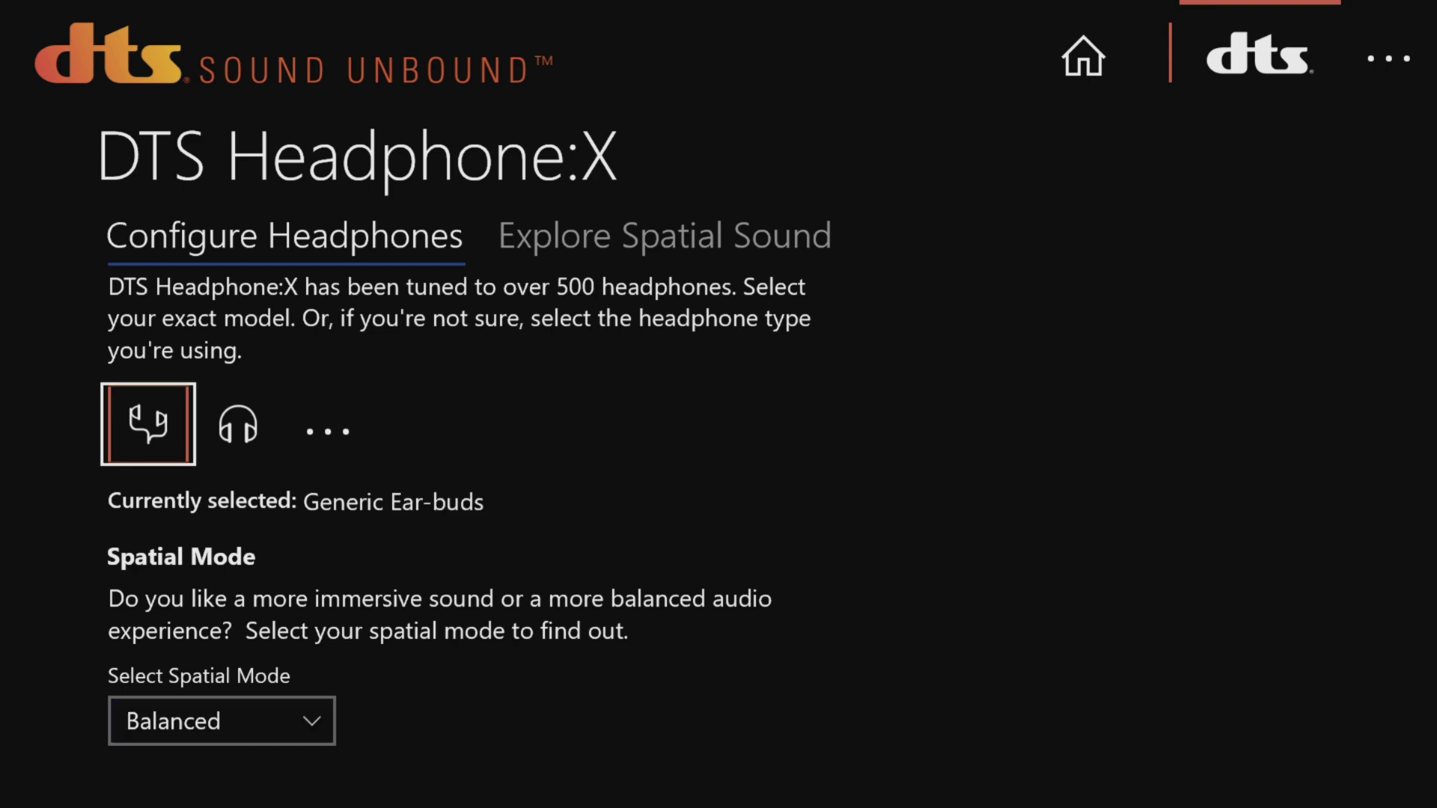
key("Right")
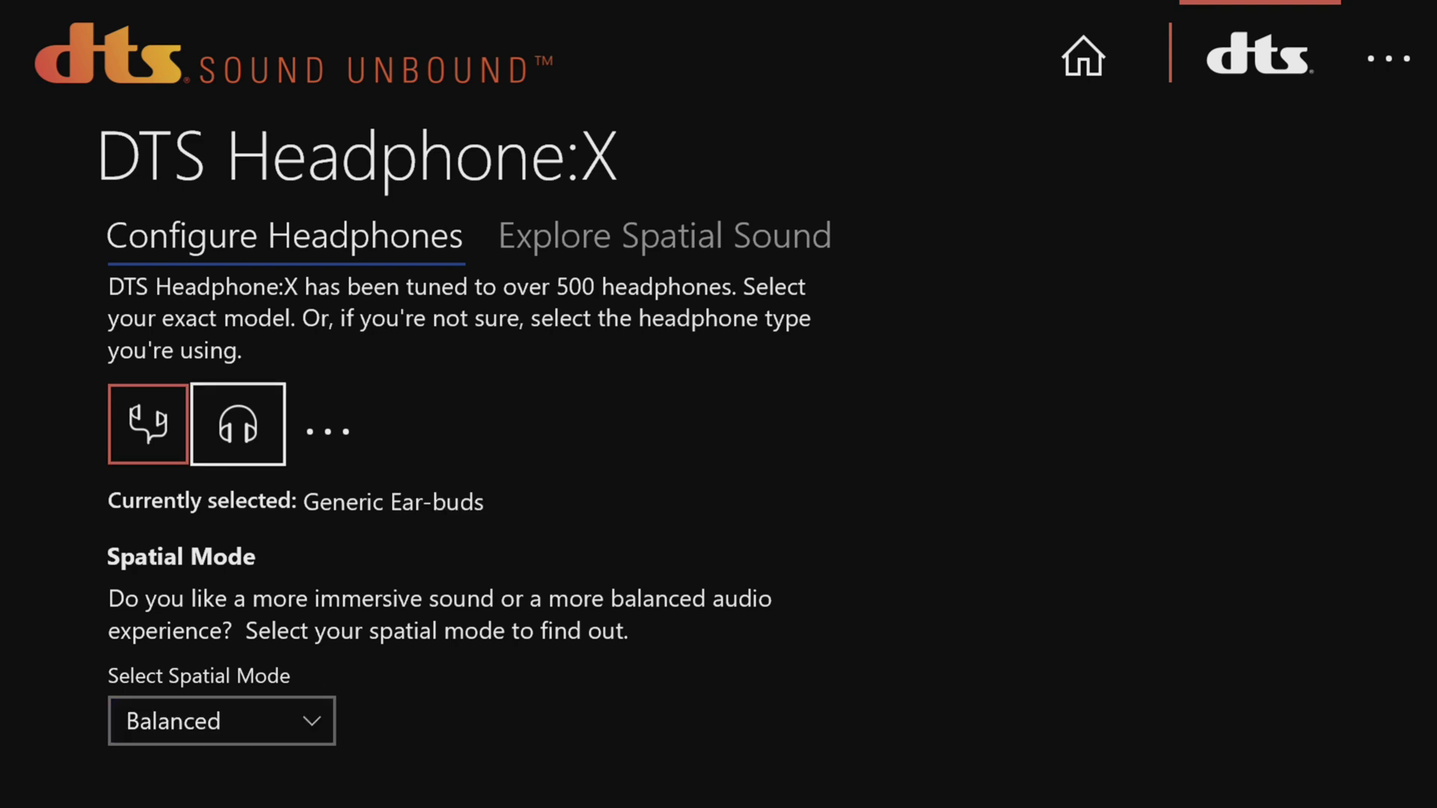
key("Return")
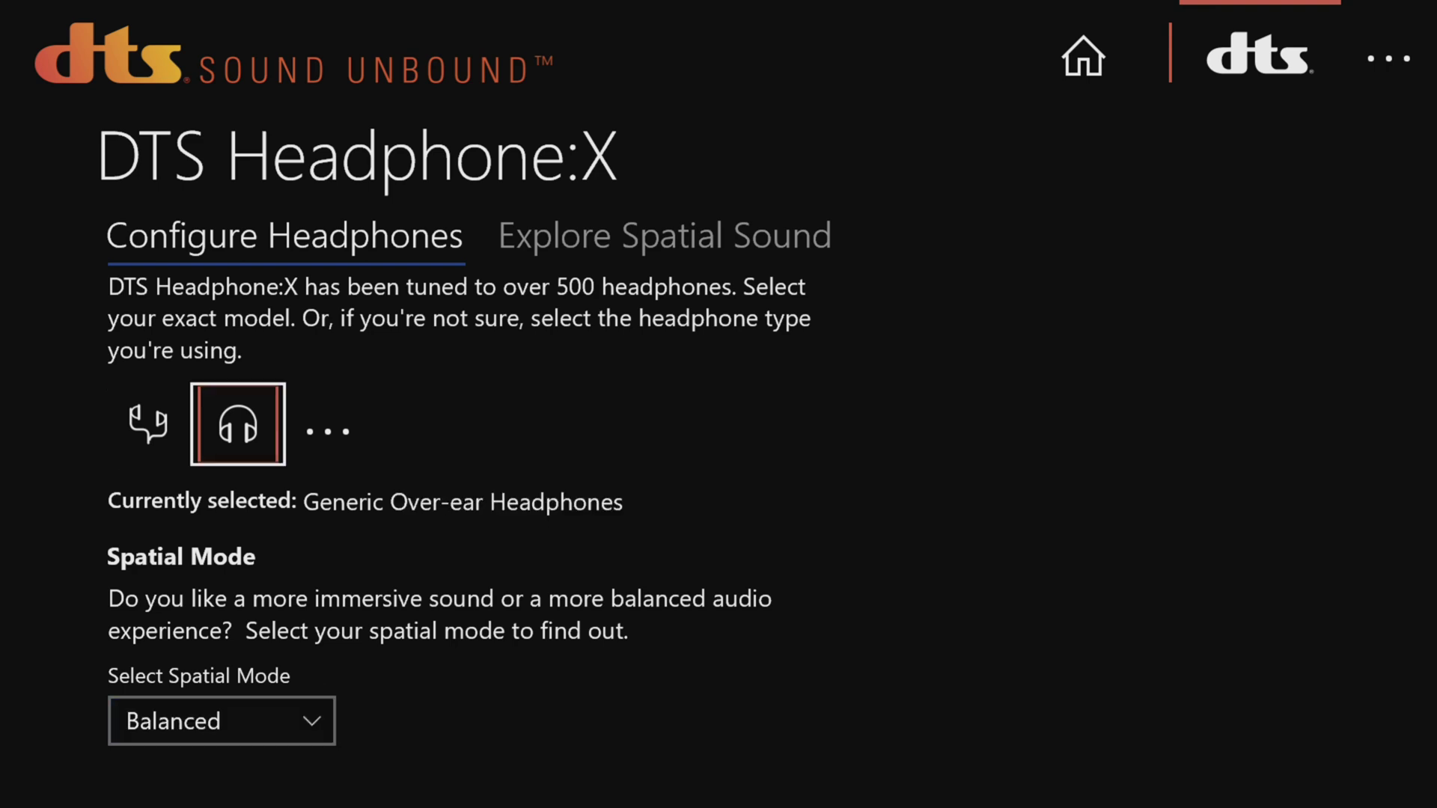
Choose to specify an exact headphone model and search the model list for "Bose".
key("Right")
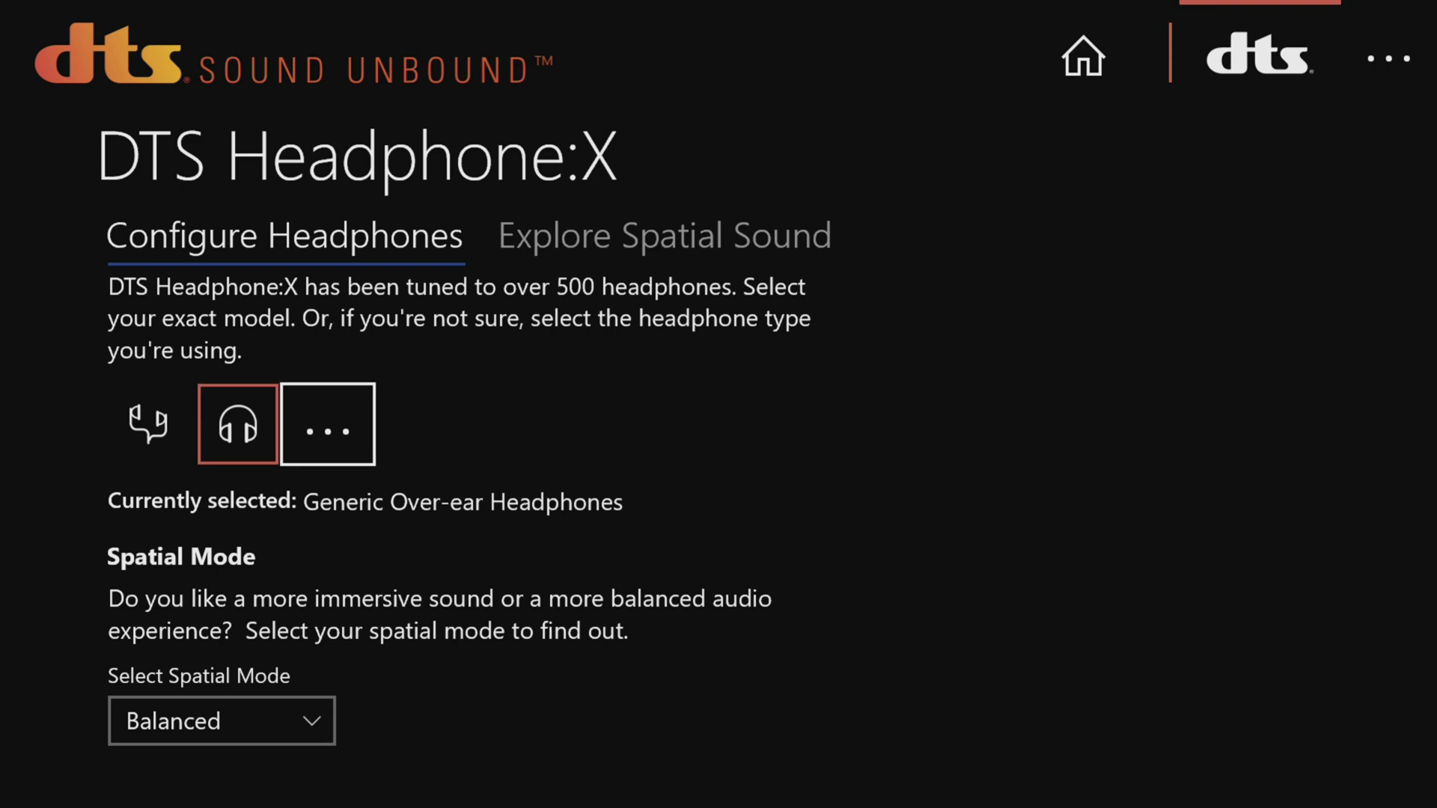
key("Return")
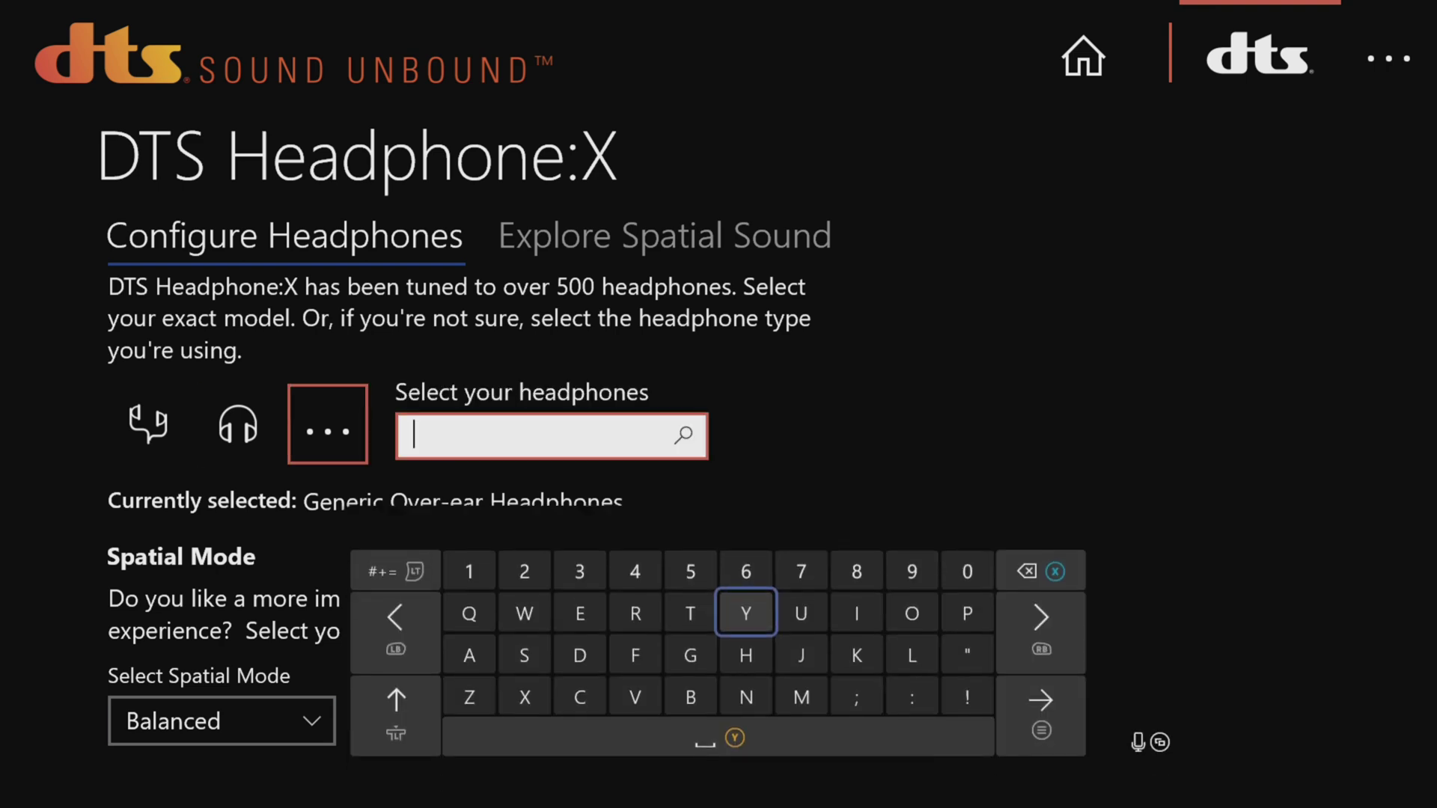
key("Down")
key("Down")
key("Left")
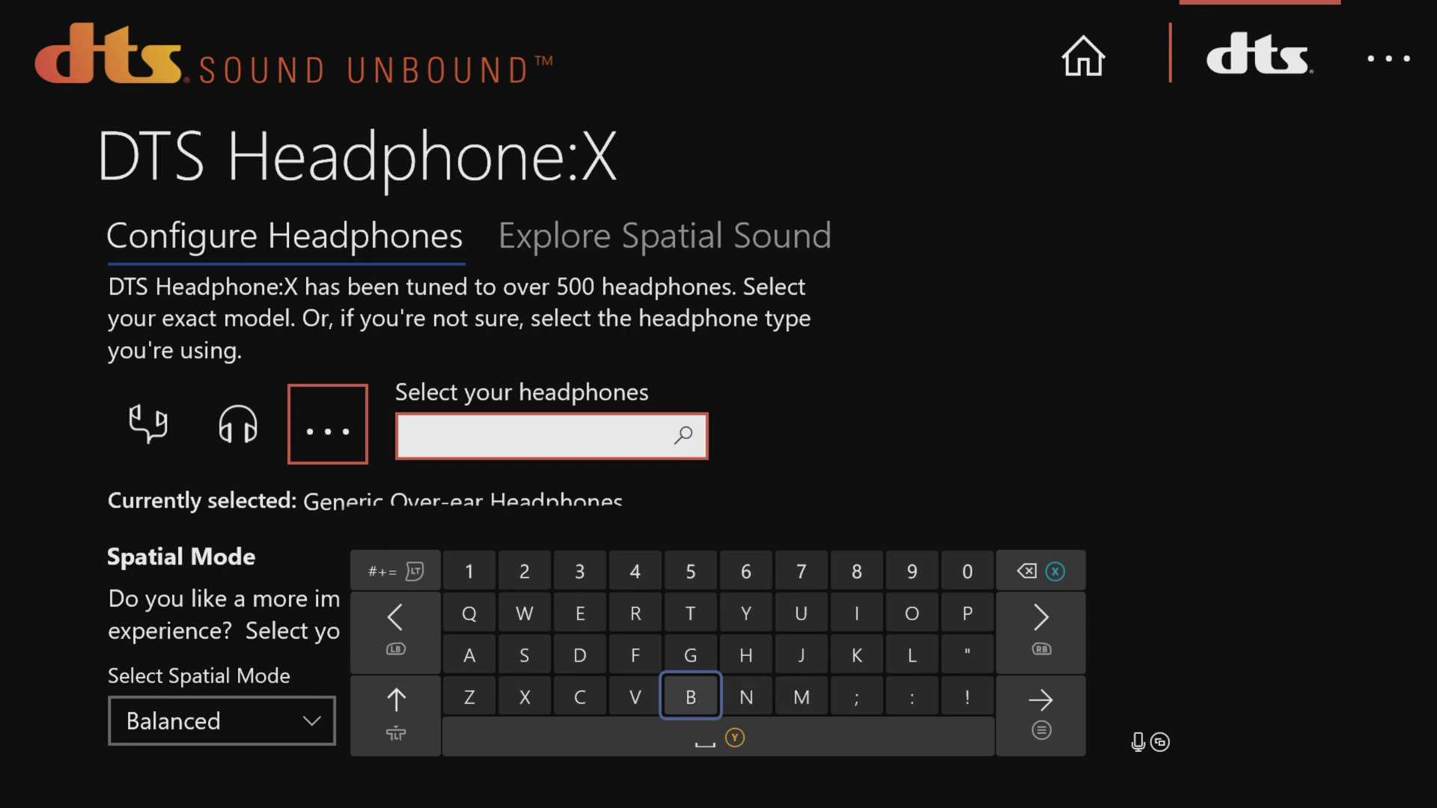
type("B")
key("Up")
key("Up")
key("Right")
key("Right")
key("Right")
key("Right")
key("Right")
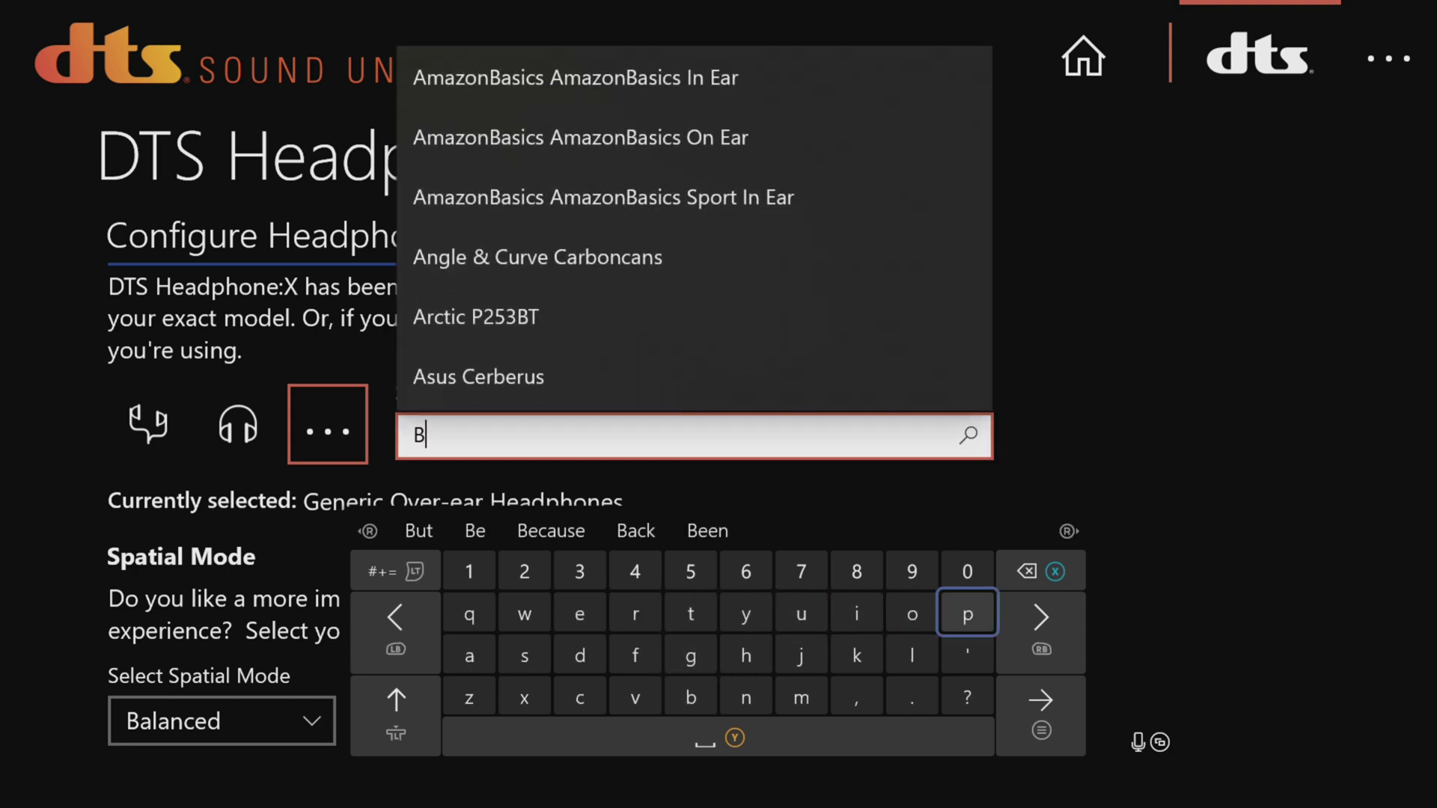
type("p")
key("BackSpace")
key("Left")
type("o")
key("Left")
key("Left")
key("Left")
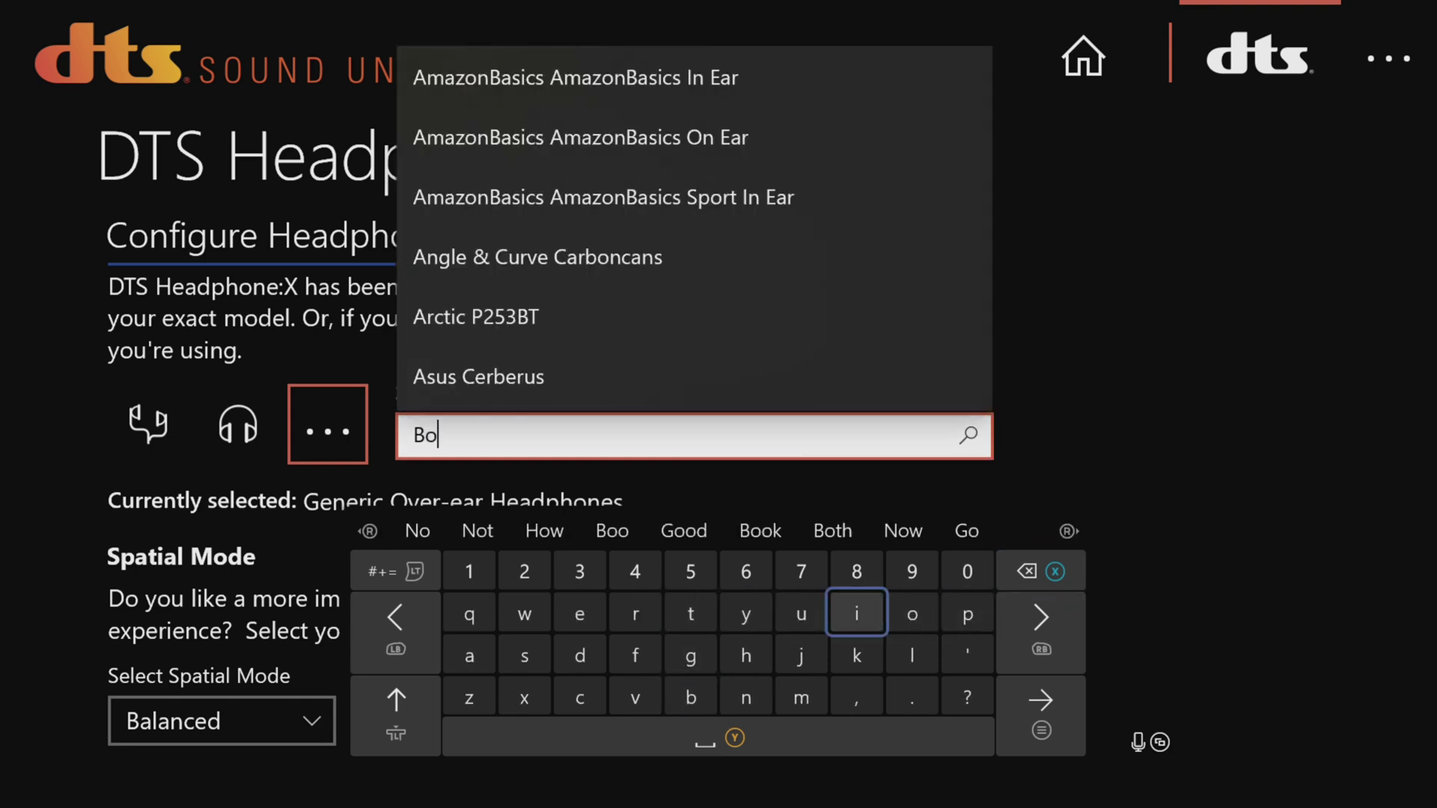
key("Left")
key("Left")
key("Left")
key("Left")
key("Down")
type("s")
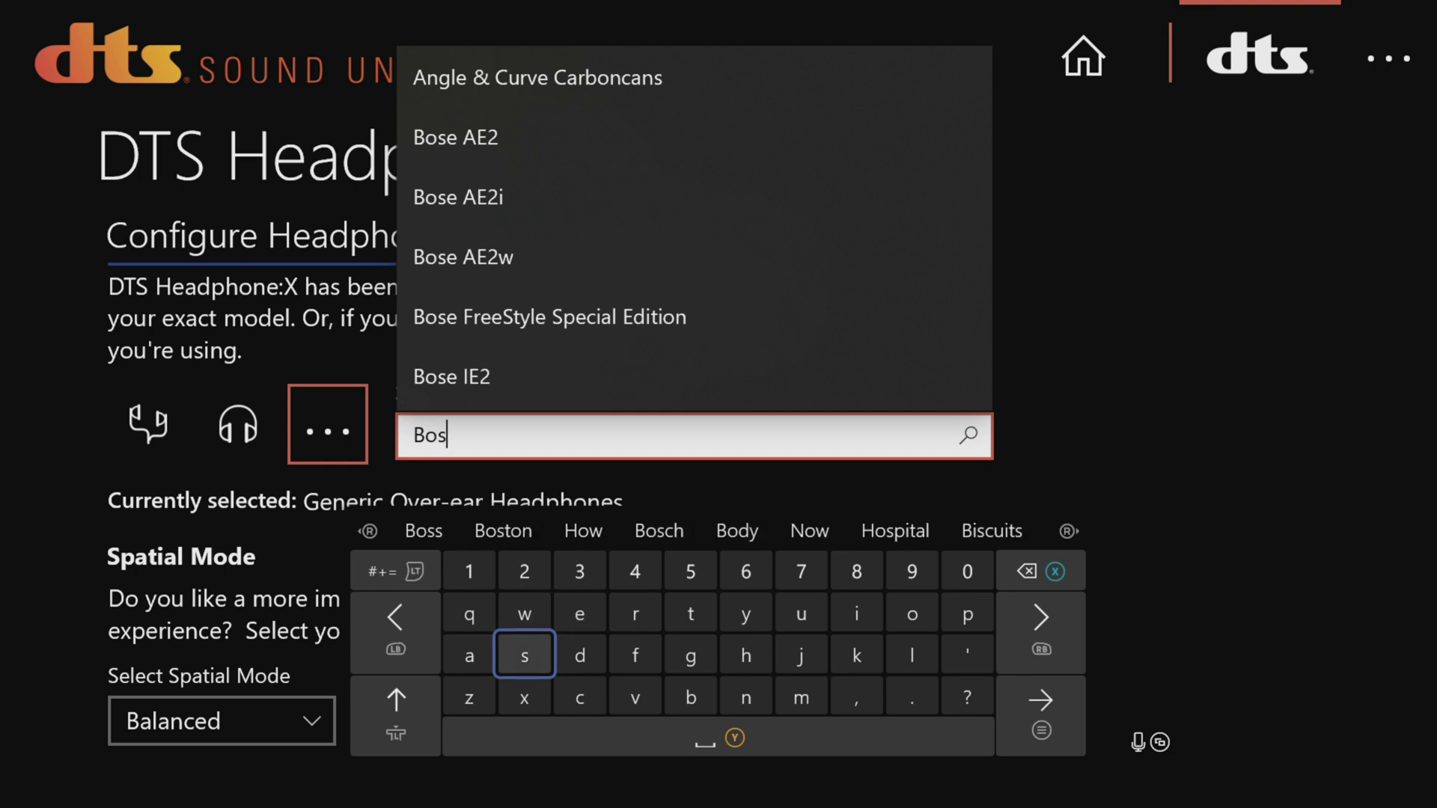
key("Up")
key("Right")
type("e")
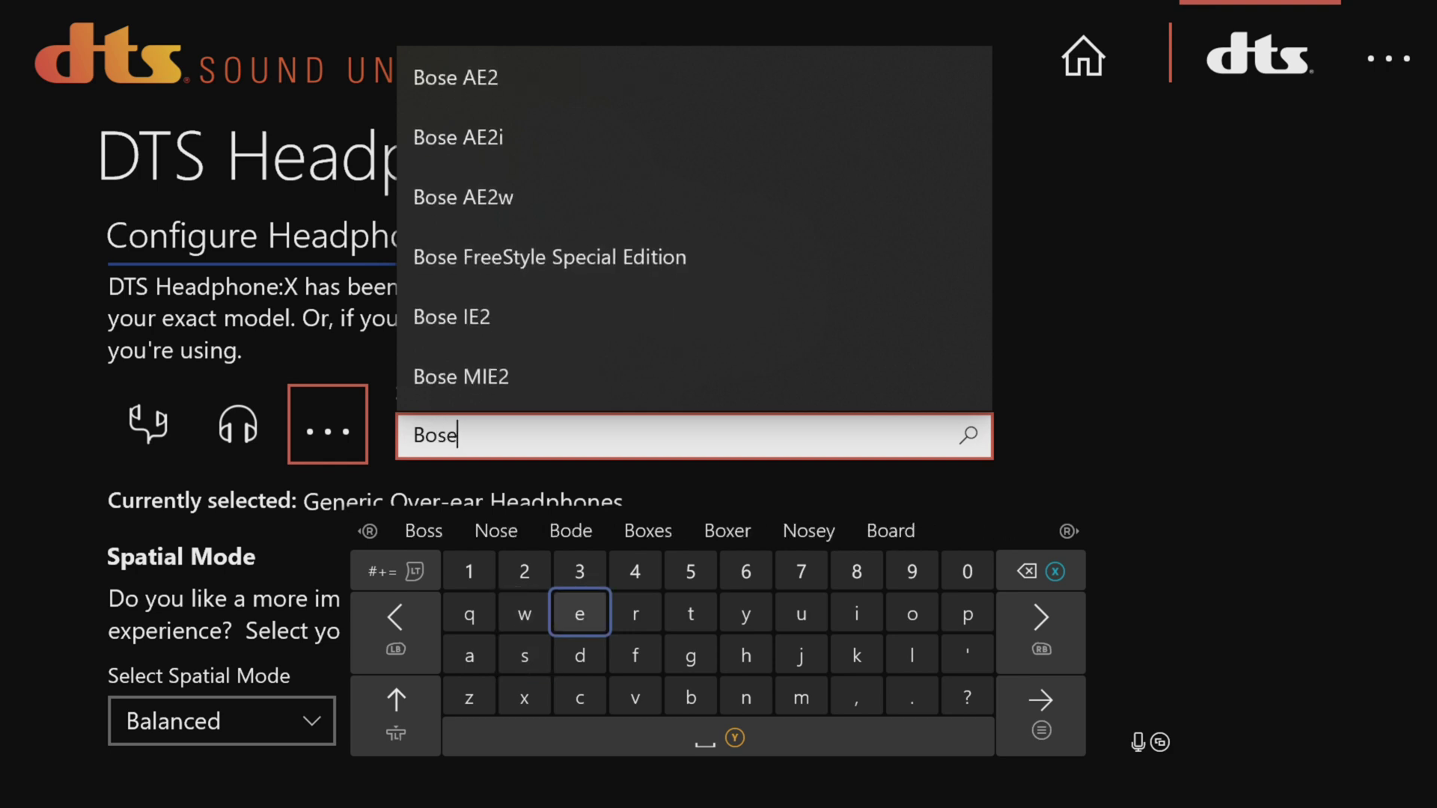
Select Bose QC25 from the matching headphone models.
key("Escape")
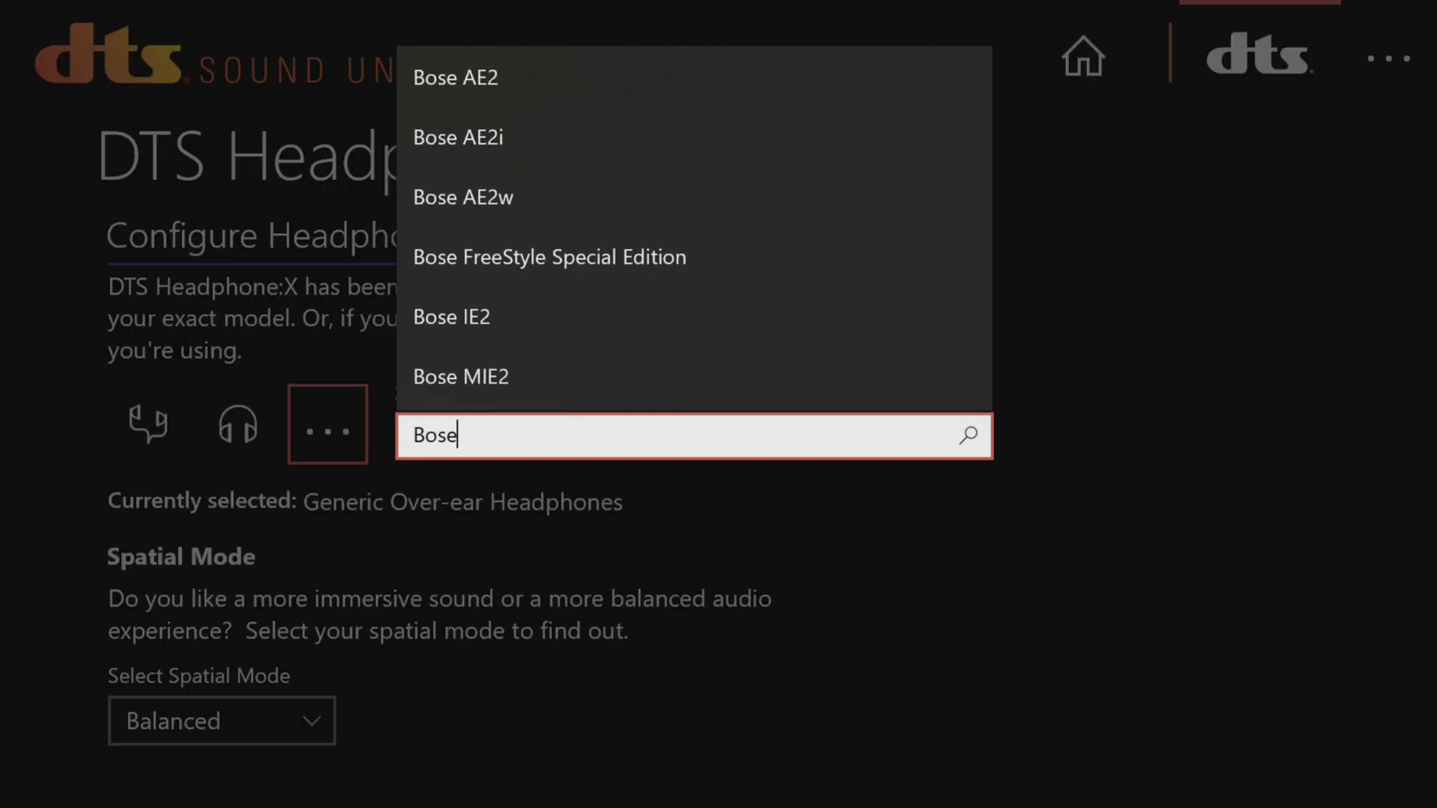
key("Up")
key("Up")
key("Up")
key("Up")
key("Up")
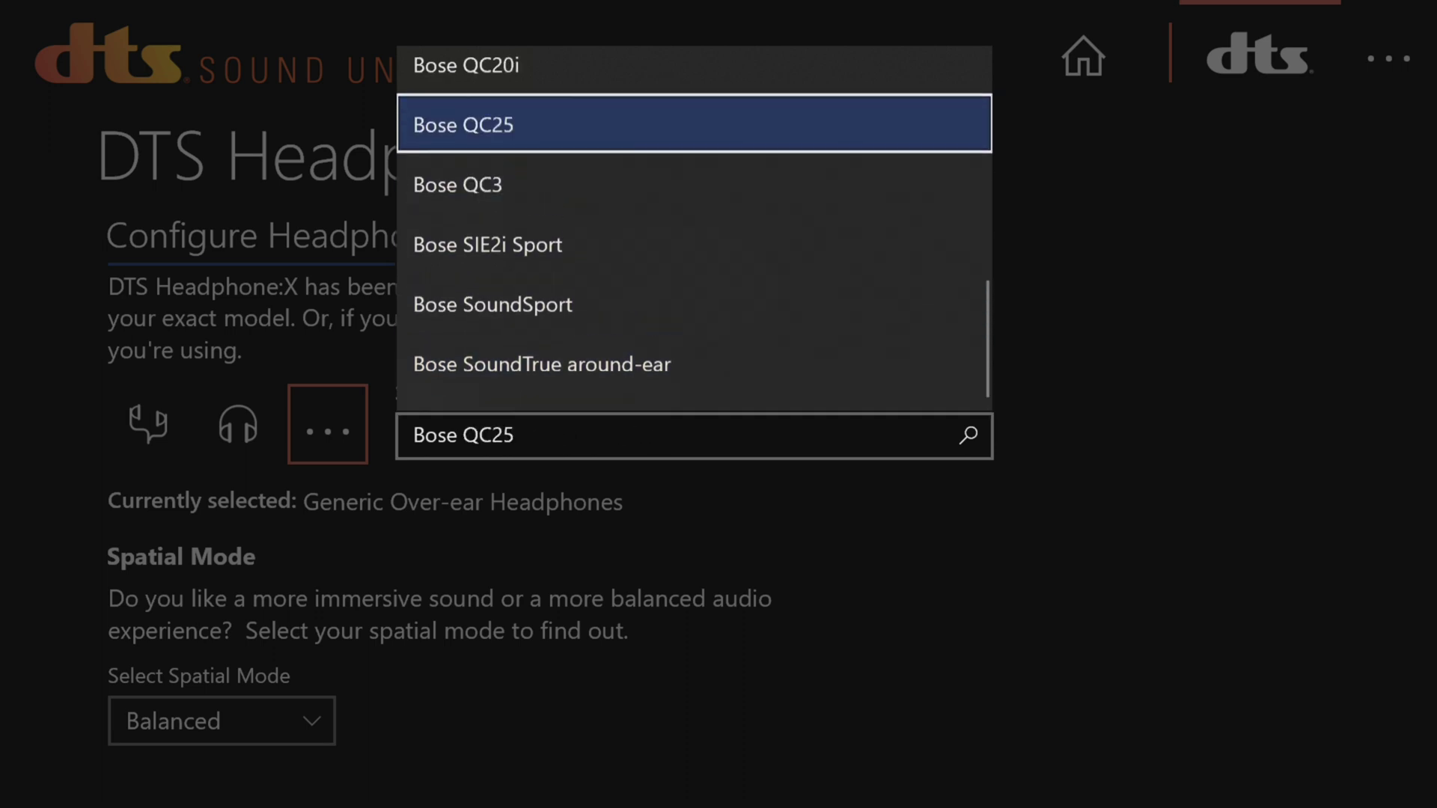
key("Up")
key("Down")
key("Down")
key("Up")
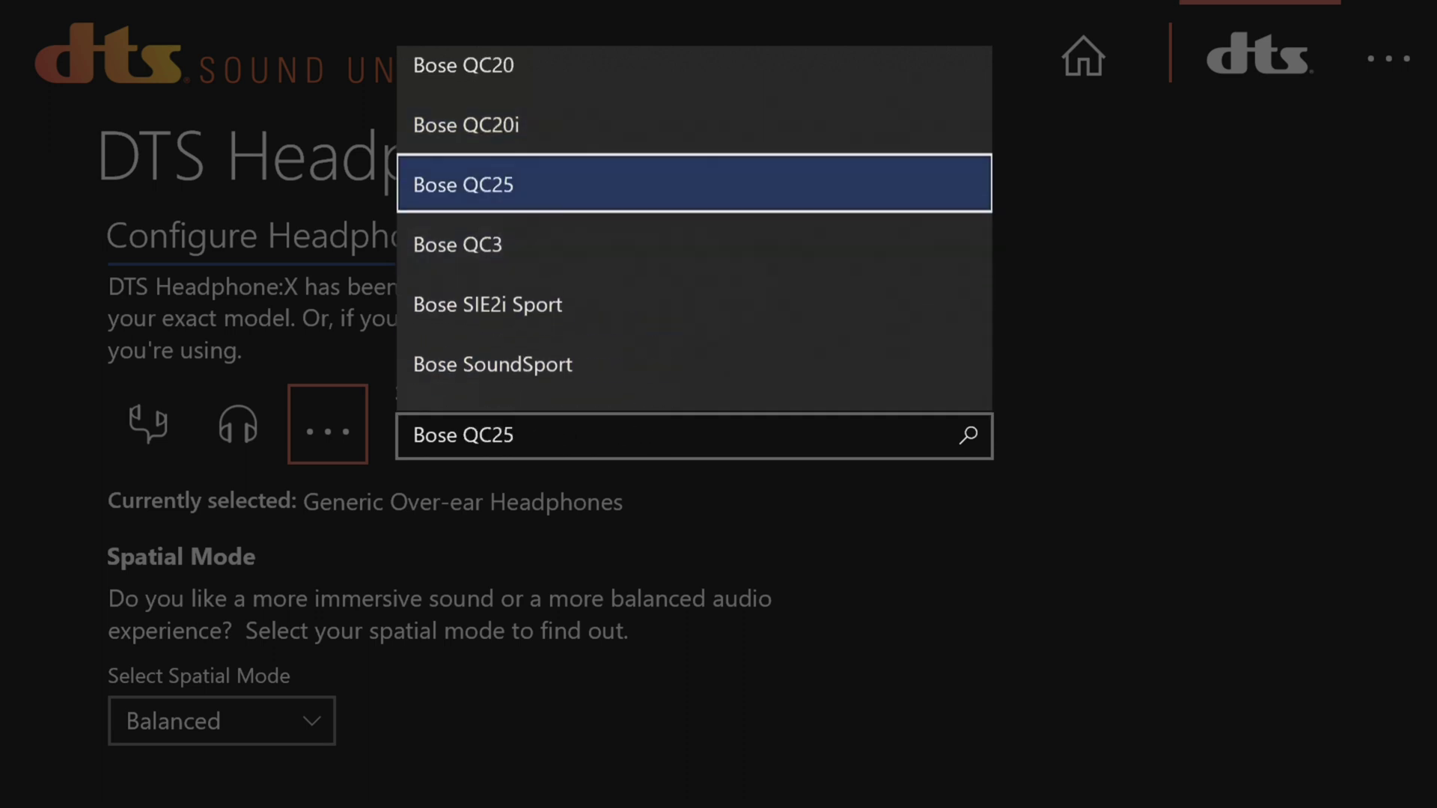
key("Return")
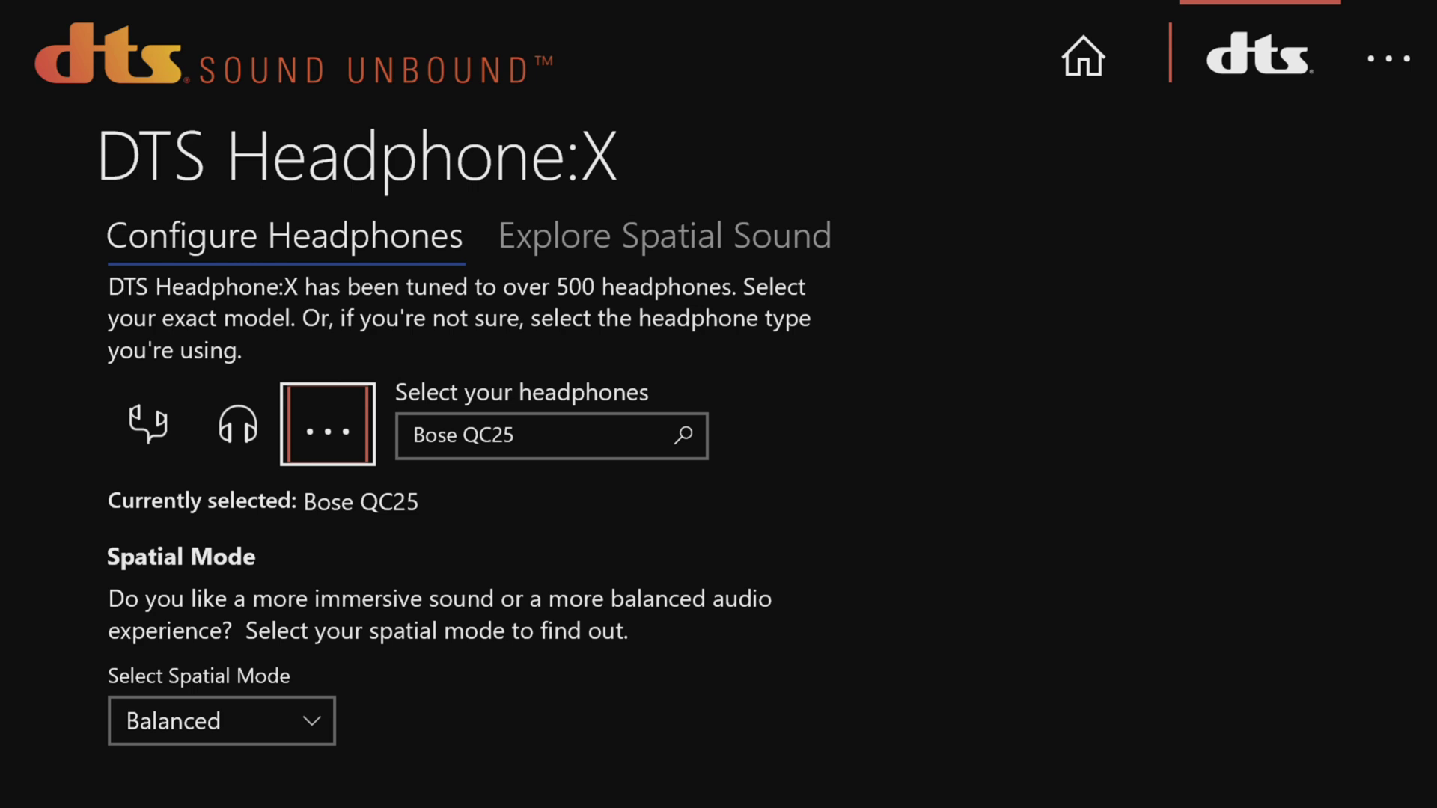
Clear the selected model from the headphone search and search for "Sen" instead.
key("Tab")
key("Return")
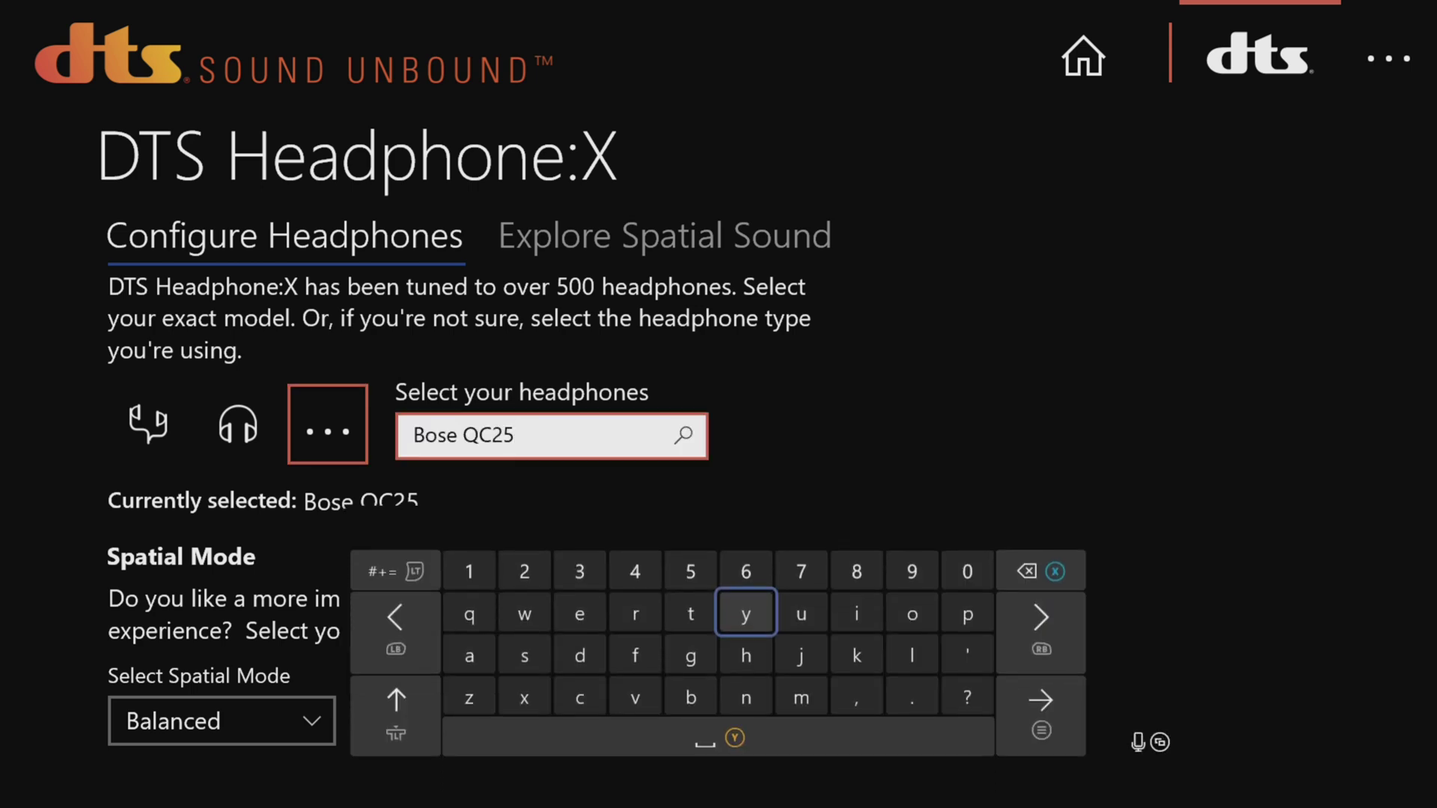
key("BackSpace")
key("BackSpace")
key("BackSpace")
key("BackSpace")
key("BackSpace")
key("BackSpace")
key("BackSpace")
key("BackSpace")
key("BackSpace")
key("Left")
key("Left")
key("Left")
key("Left")
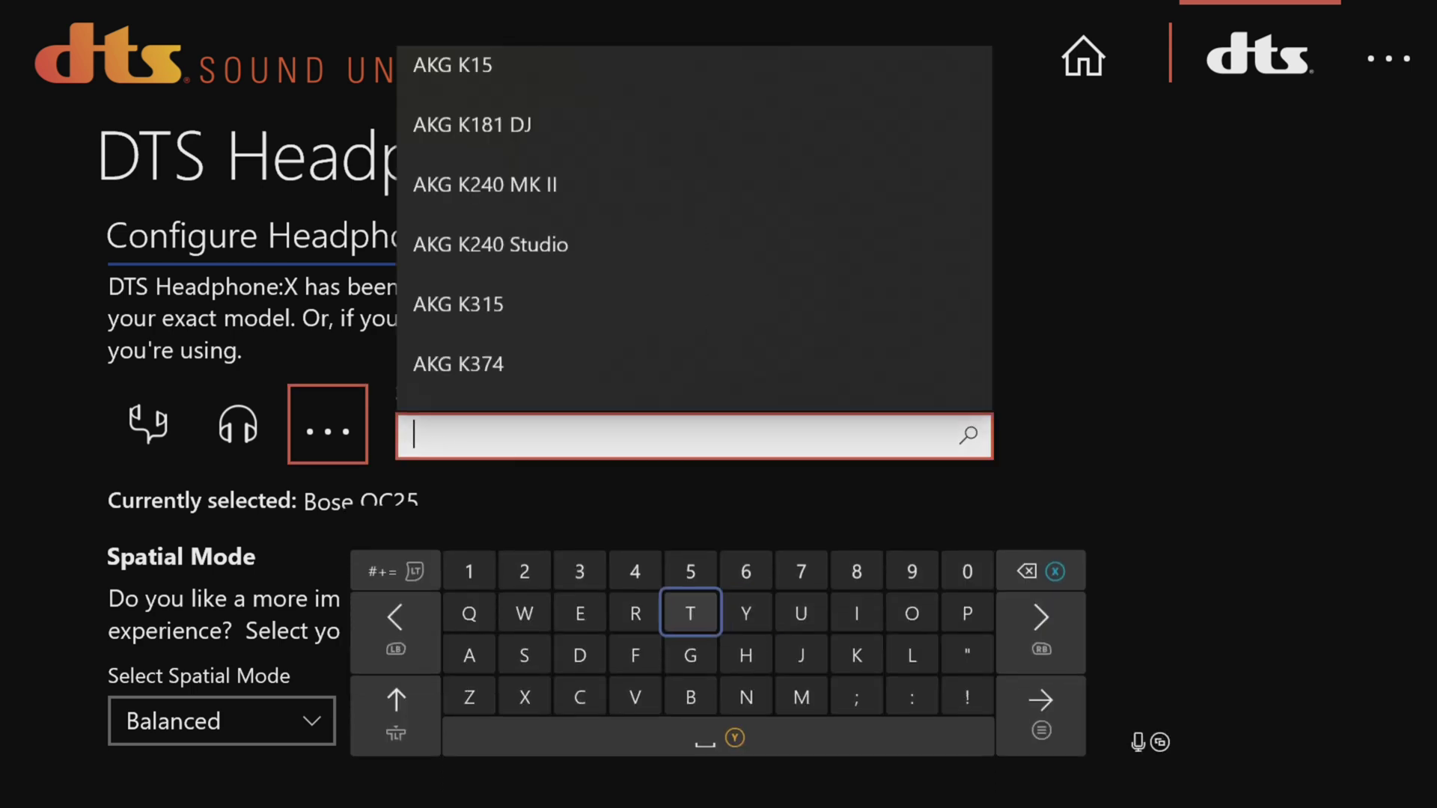
key("Down")
type("S")
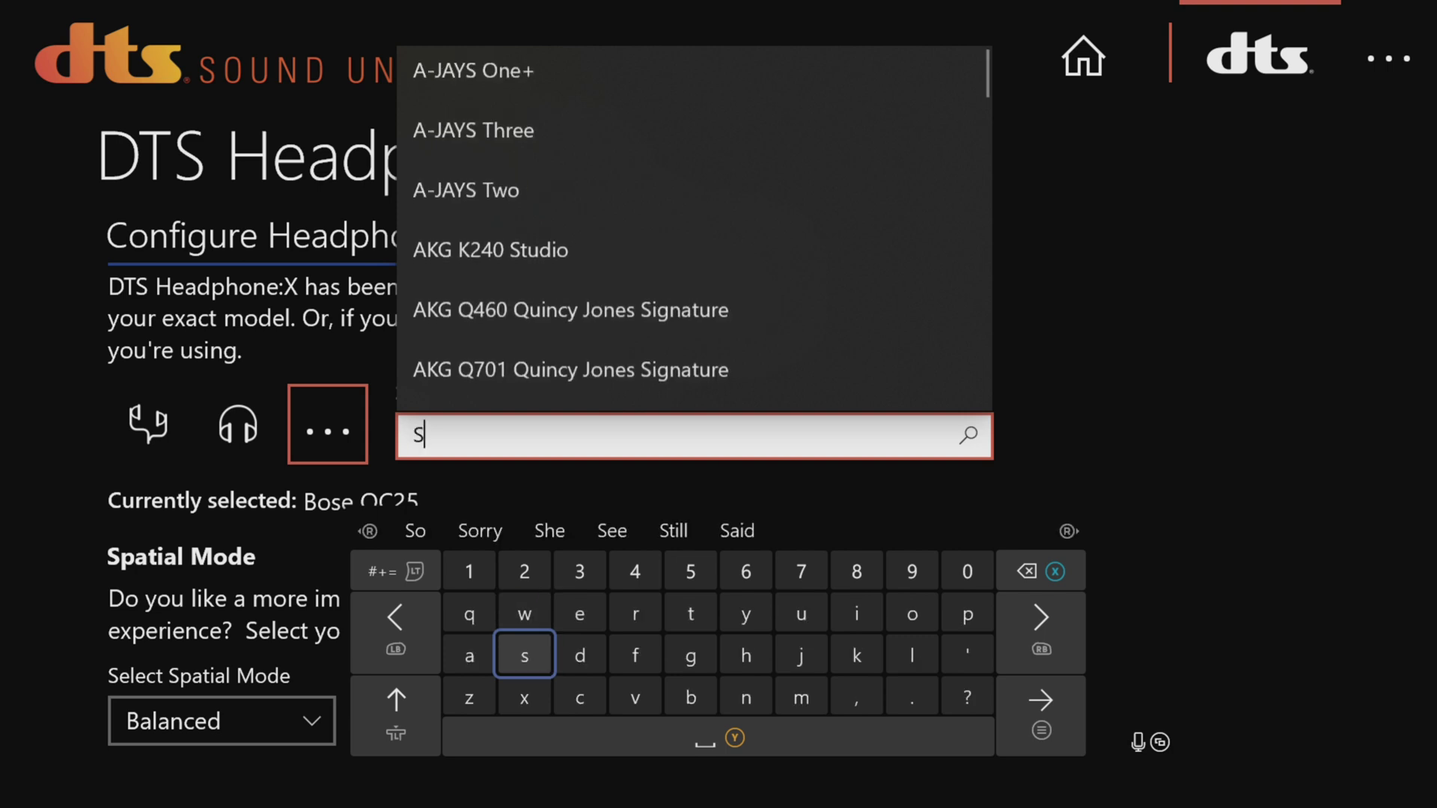
key("Right")
key("Up")
type("e")
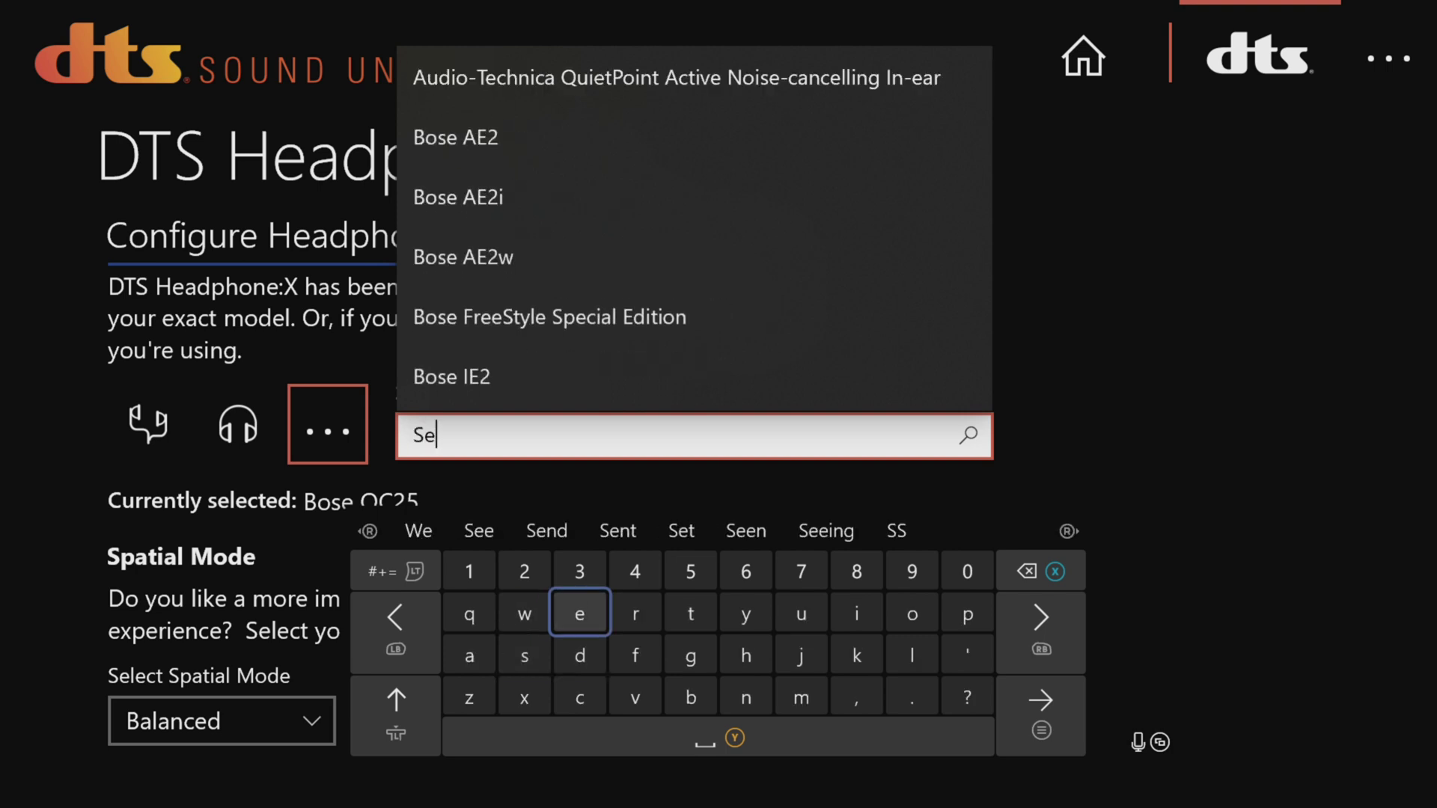
key("Right")
key("Right")
key("Right")
key("Down")
key("Down")
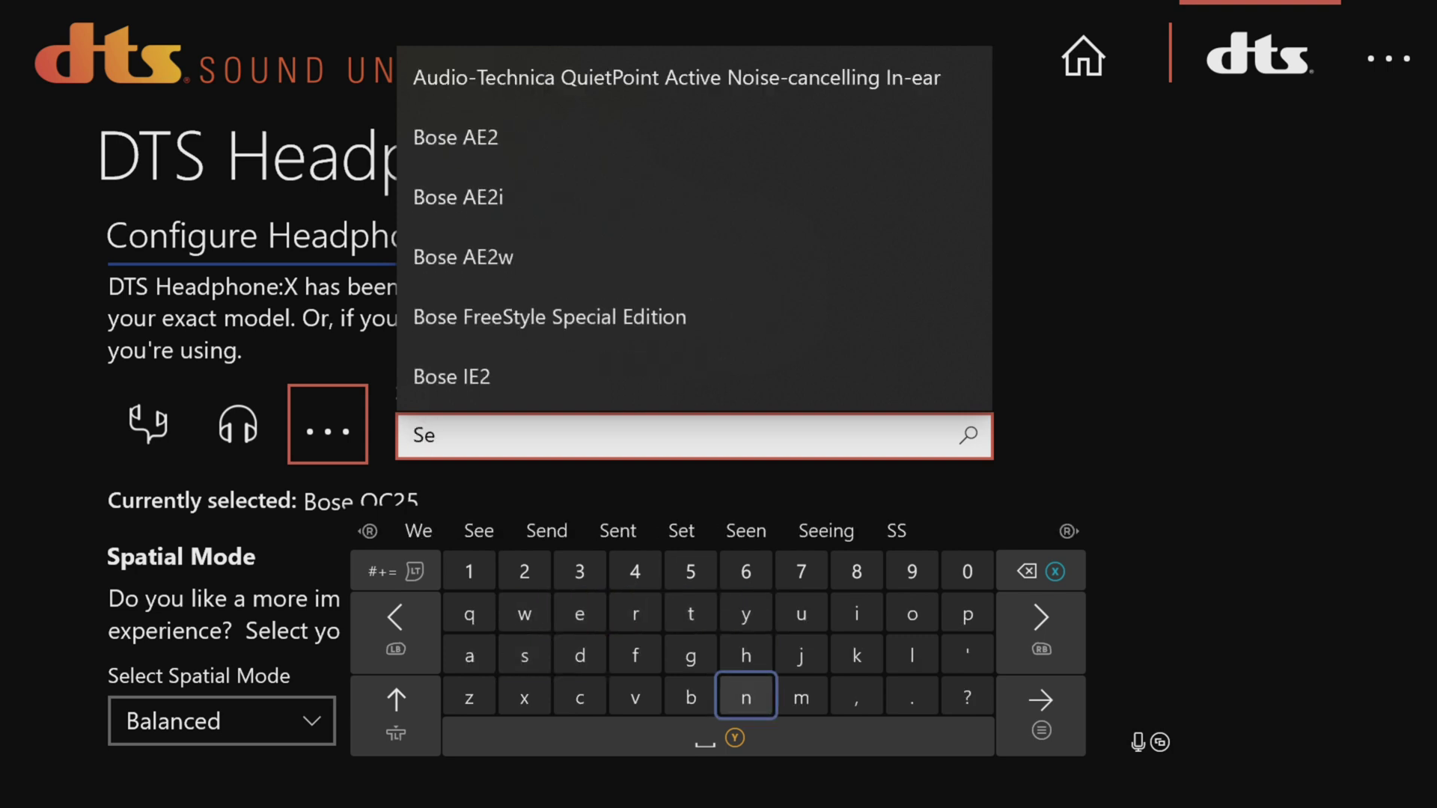
type("n")
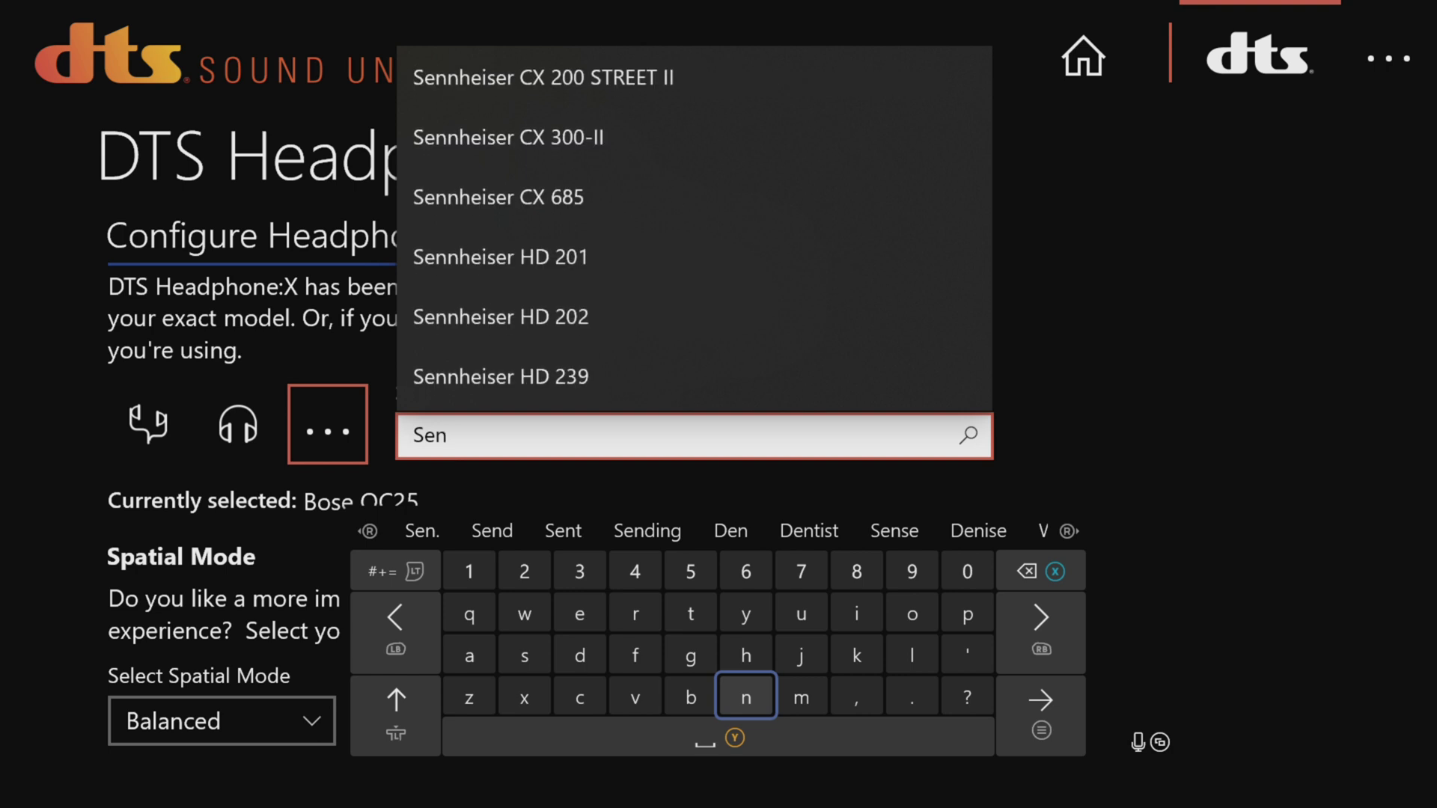
Select Sennheiser HD 650 from the matching headphone models.
key("Escape")
key("Up")
key("Up")
key("Up")
key("Up")
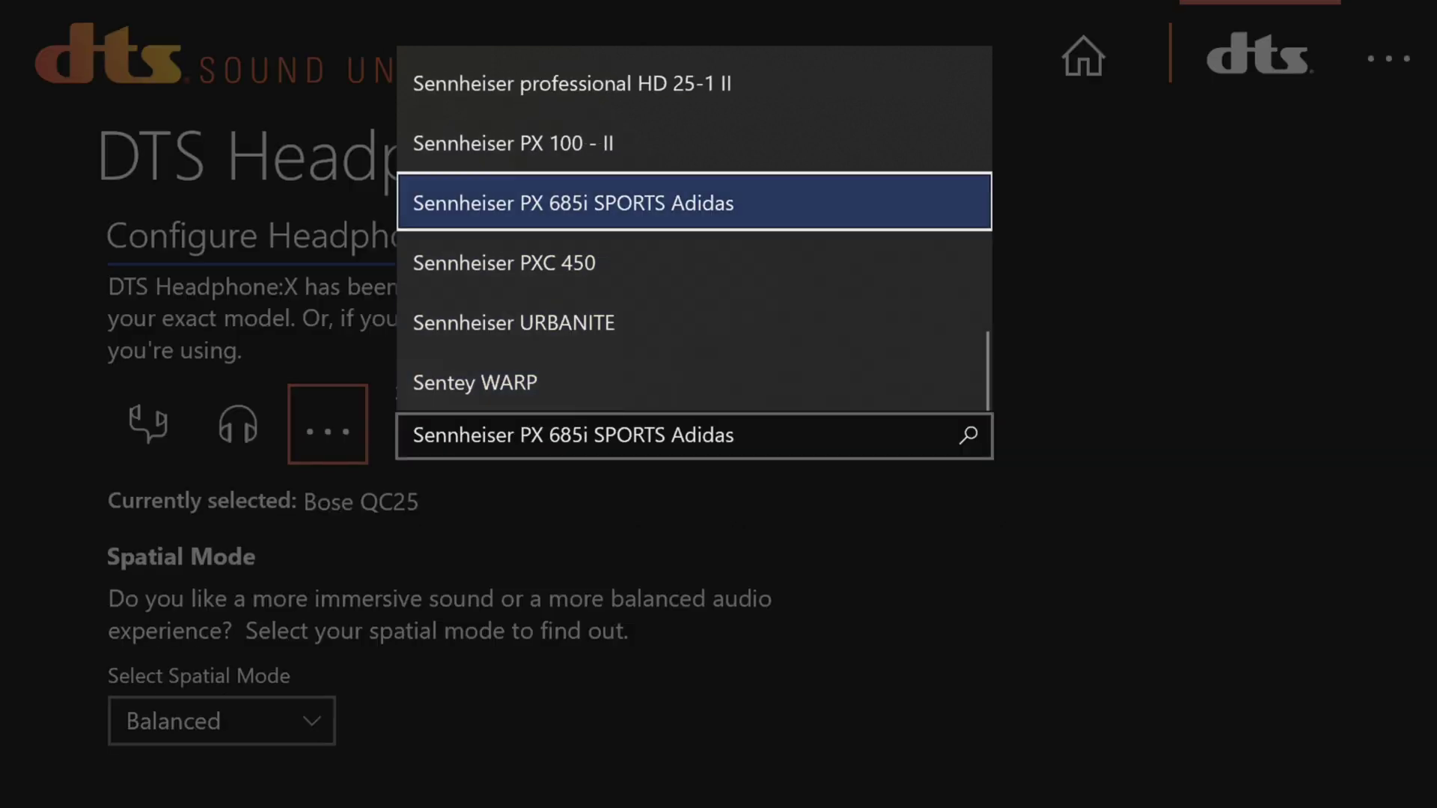
key("Down")
key("Up")
key("Up")
key("Up")
key("Up")
key("Up")
key("Up")
key("Up")
key("Up")
key("Up")
key("Up")
key("Up")
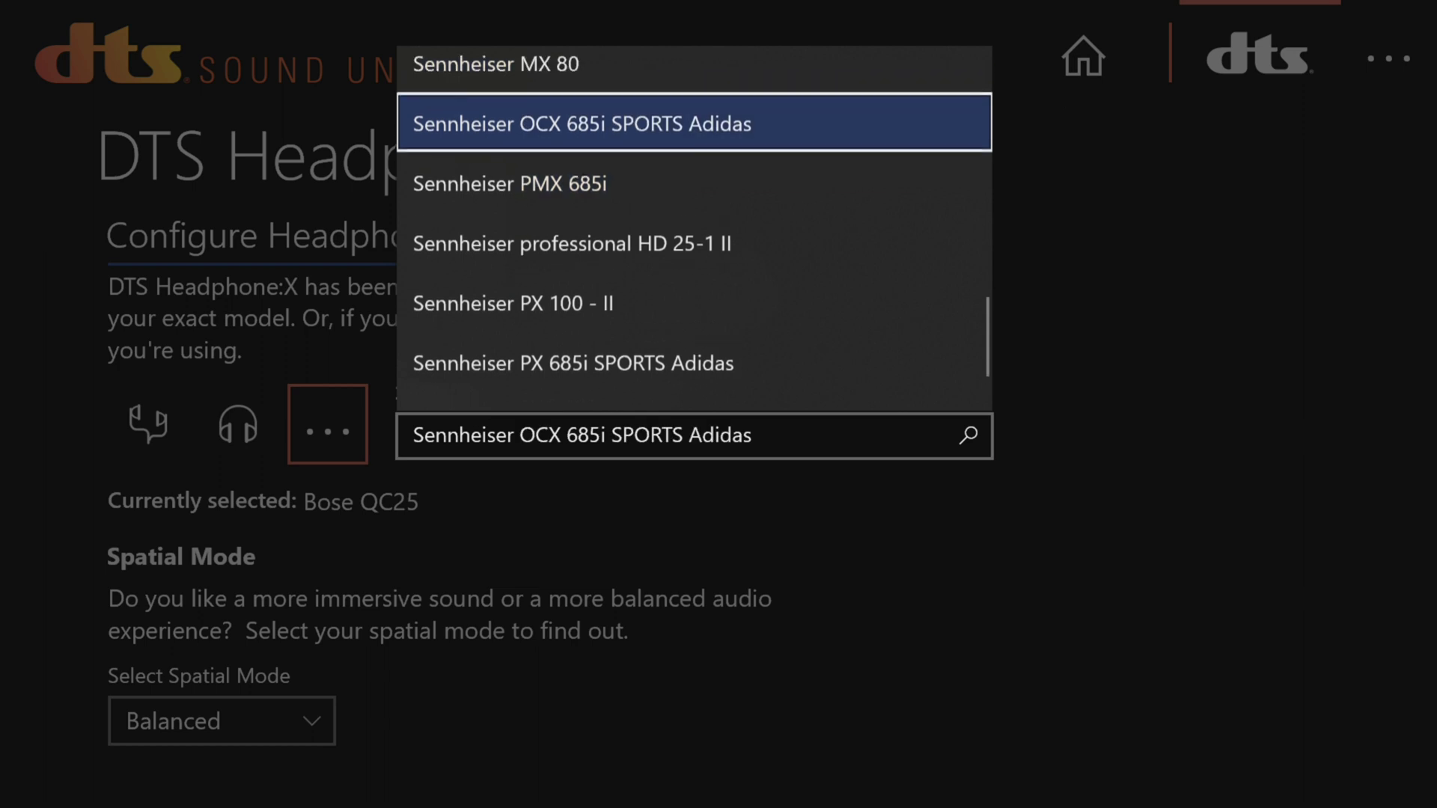
key("Up")
key("Up")
key("Up")
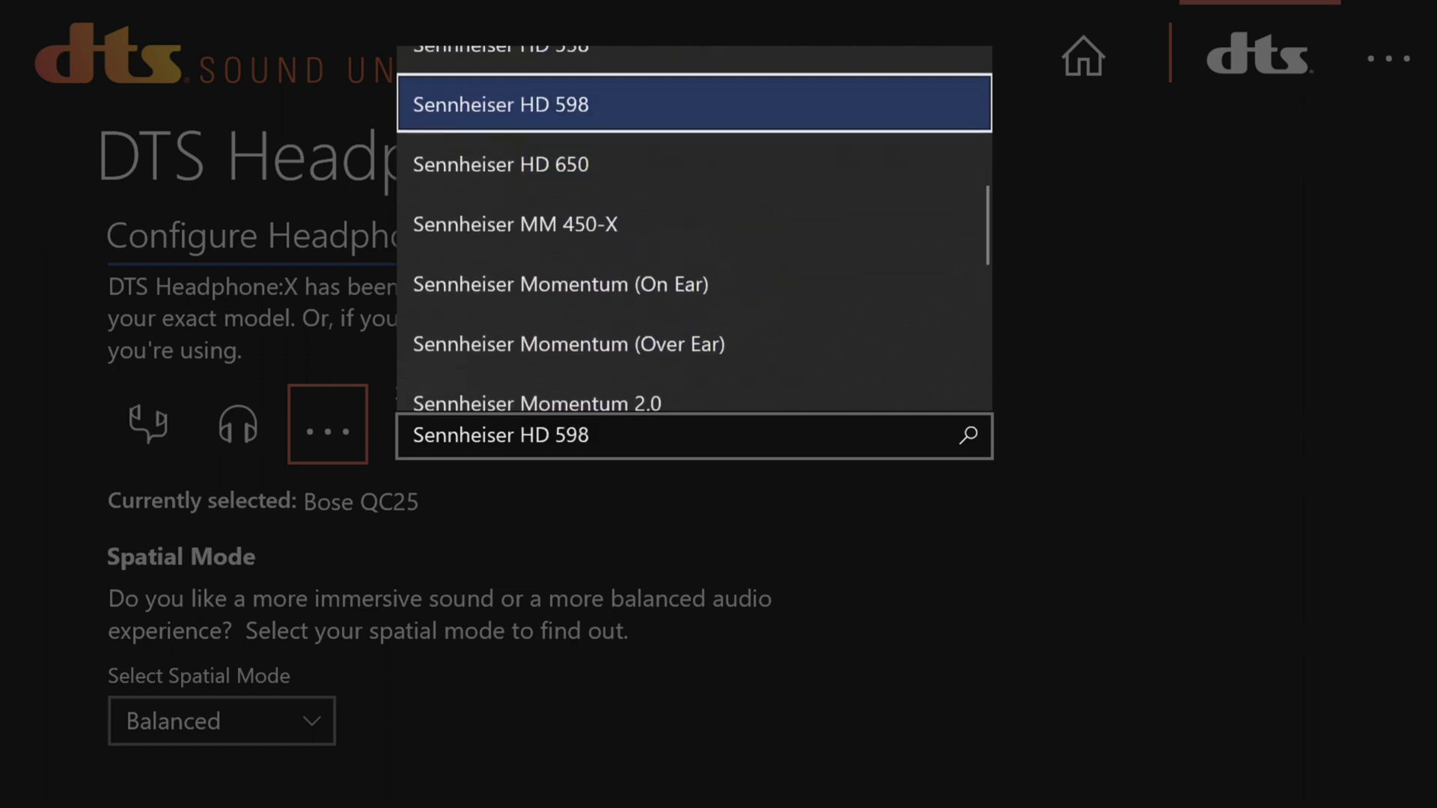
key("Up")
key("Down")
key("Down")
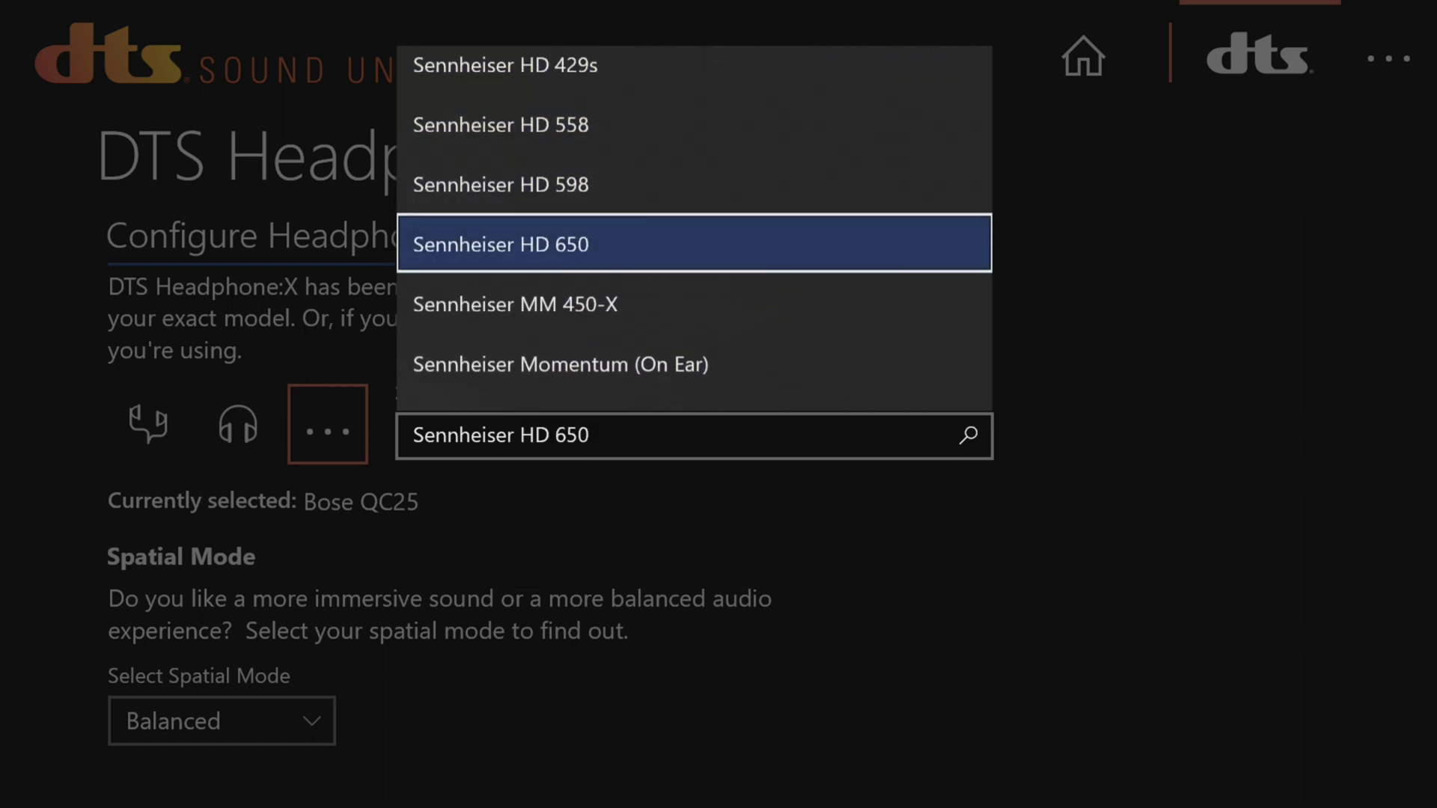
key("Return")
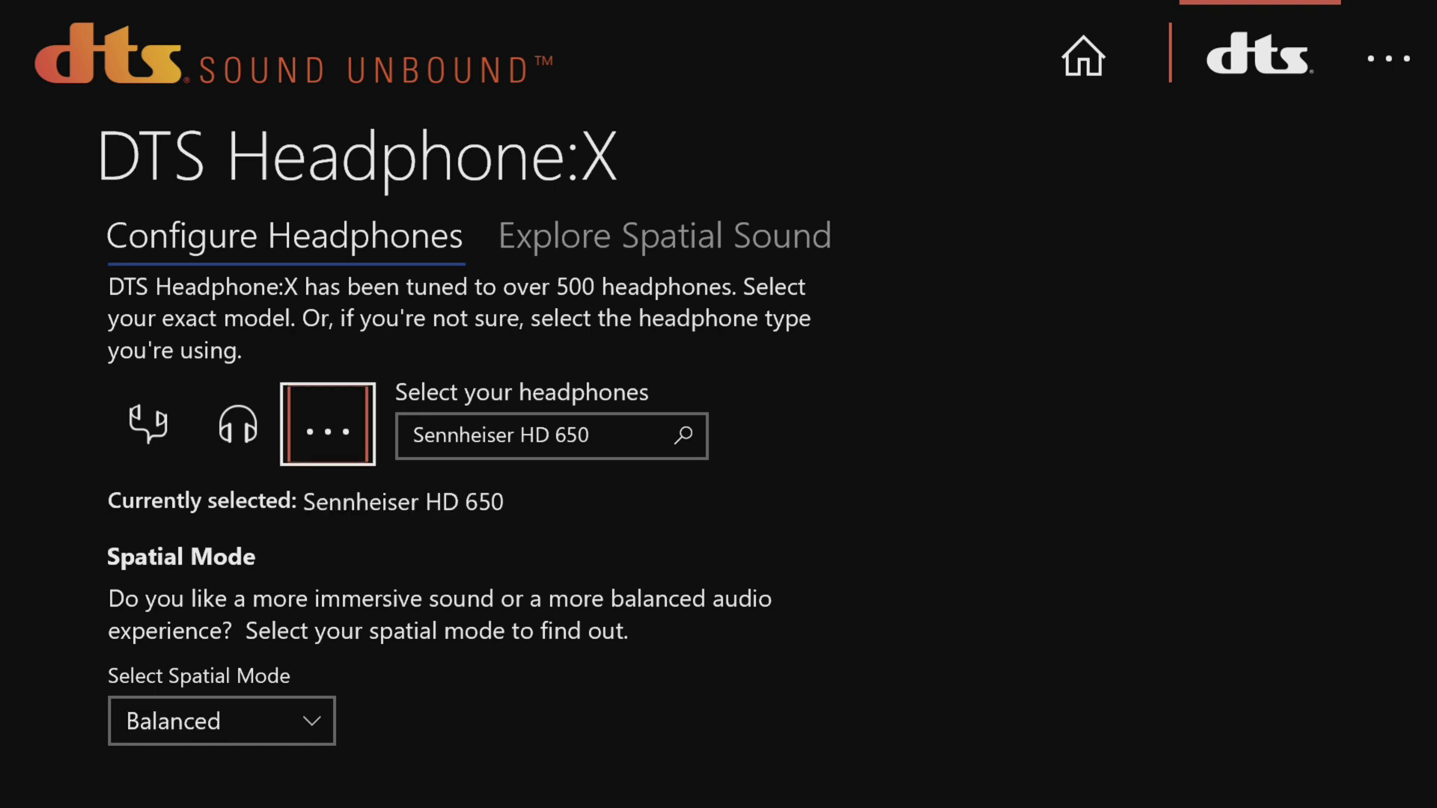
Set the headphone type to generic over-ear headphones instead of the specific model.
key("Tab")
key("shift+Tab")
key("Left")
key("Return")
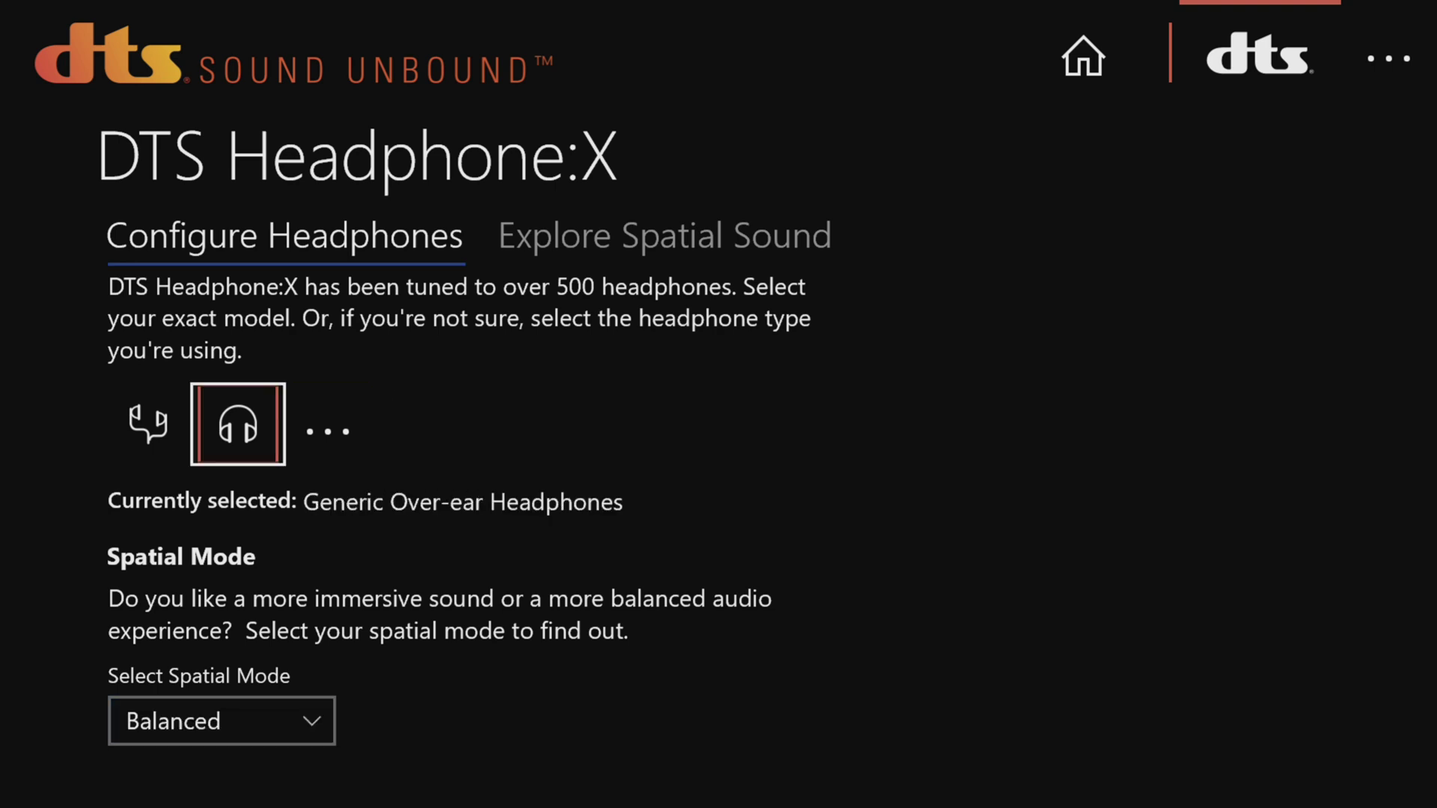
Set the spatial mode to Spacious for the generic over-ear headphones.
key("Tab")
key("shift+Tab")
key("Down")
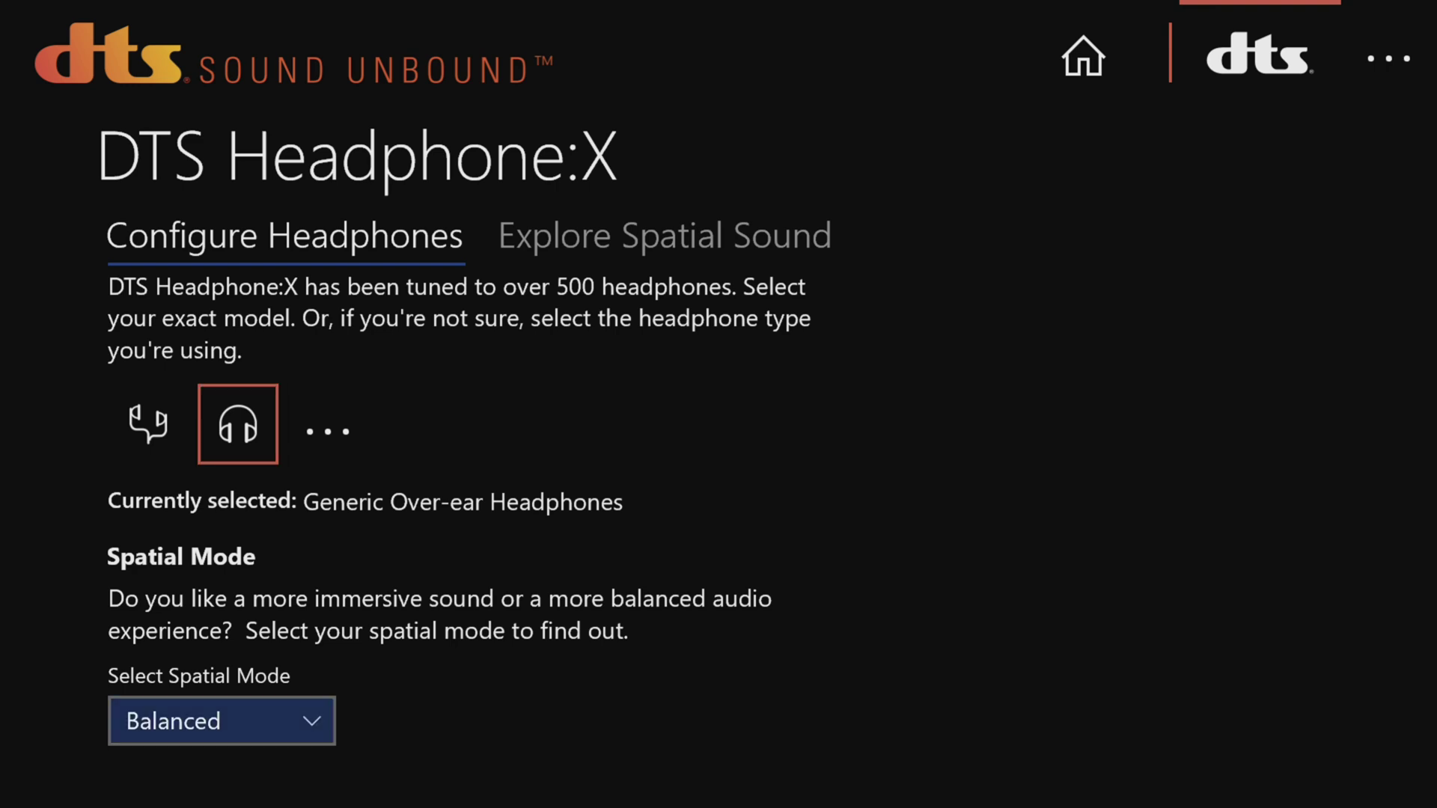
key("Up")
key("Down")
key("Return")
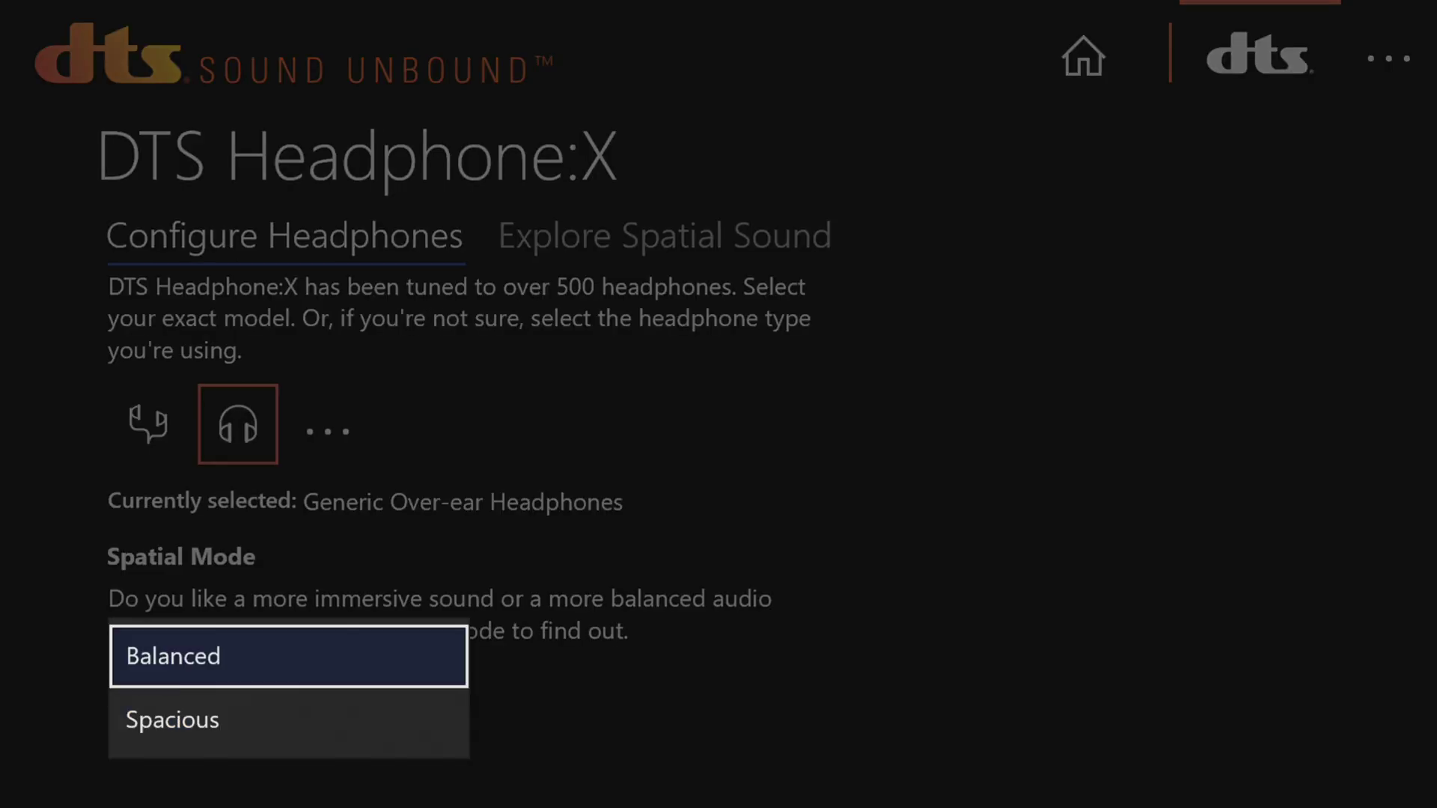
key("Down")
key("Return")
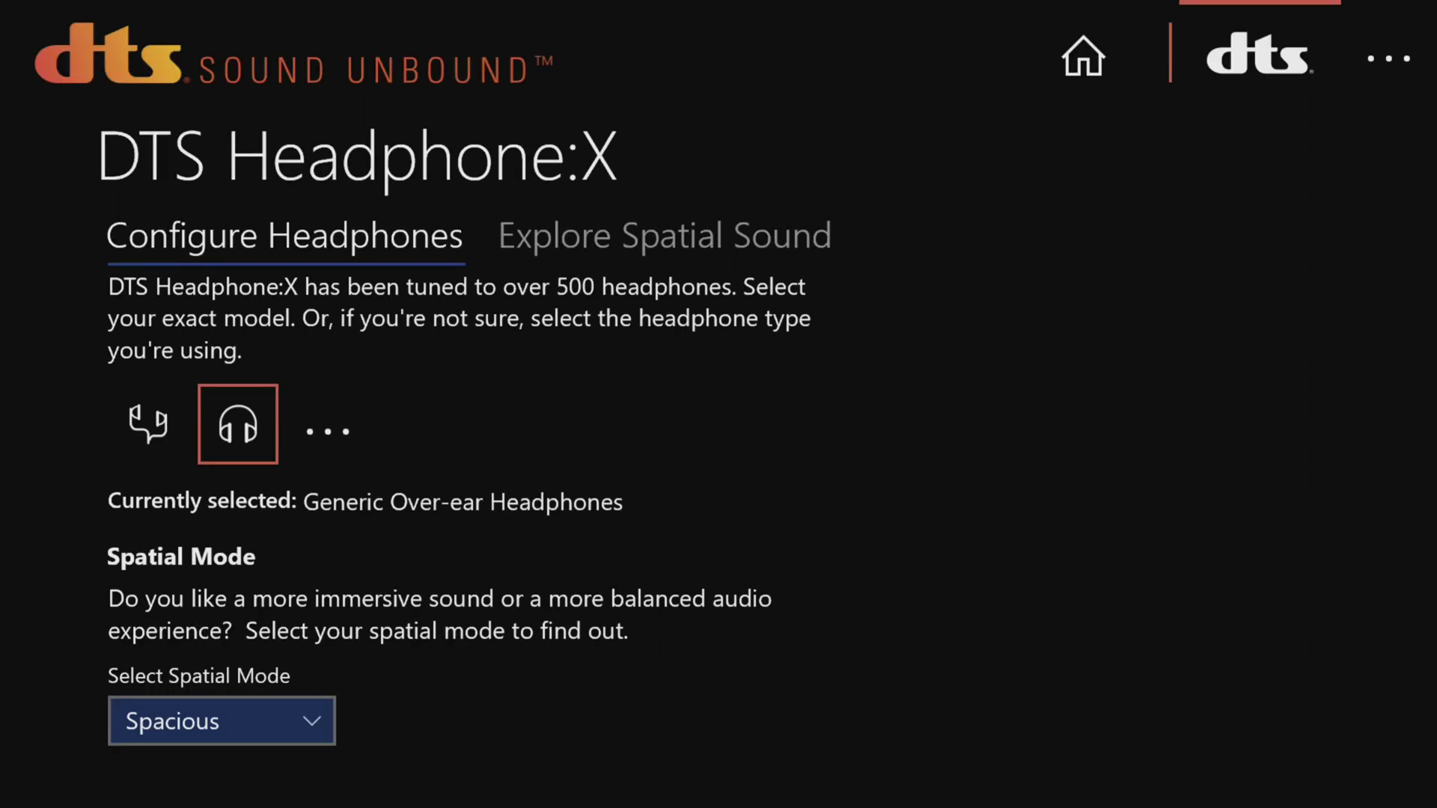
Set the spatial mode back to Balanced.
key("Return")
key("Up")
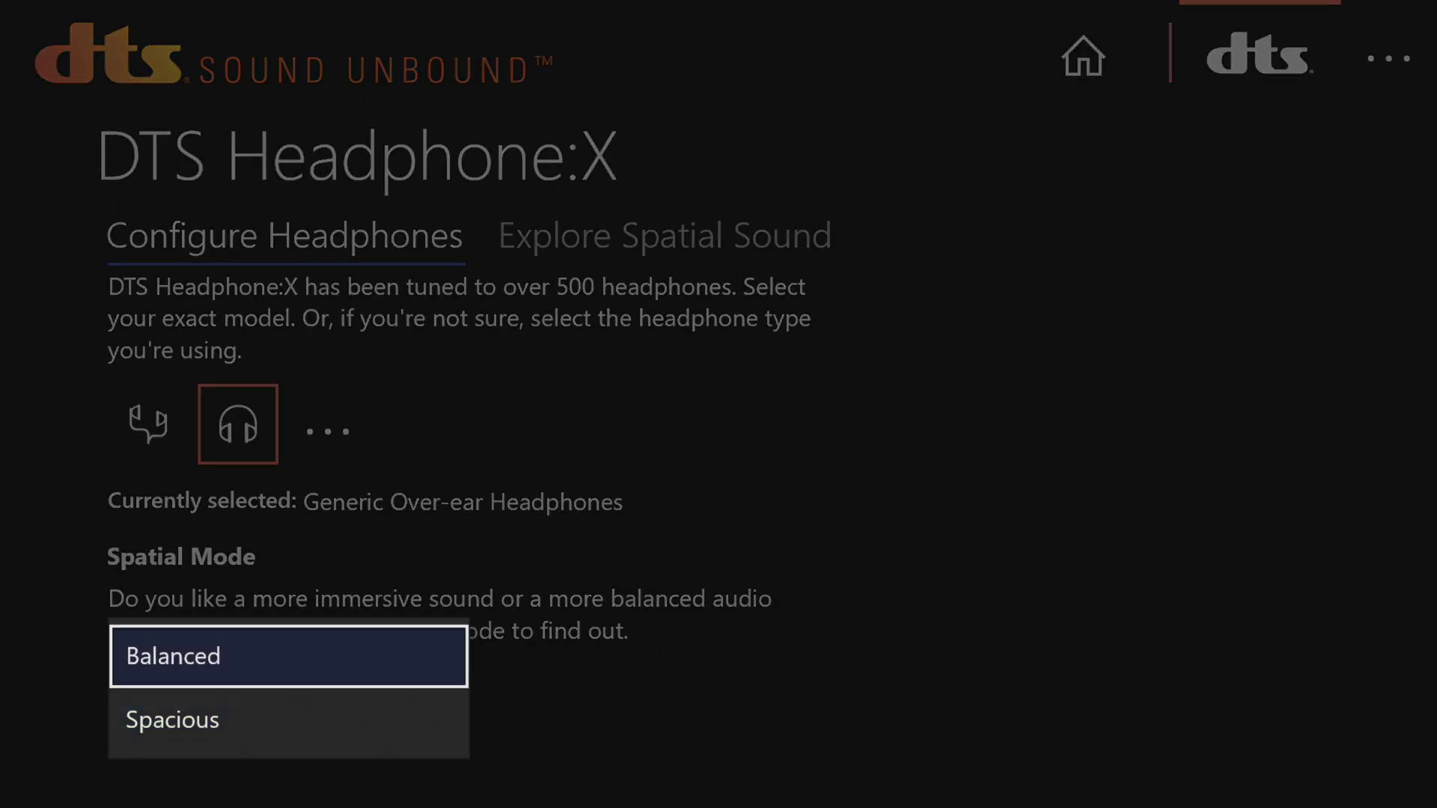
key("Return")
Return from the headphone configuration to the DTS Sound Unbound home page.
key("Up")
key("Up")
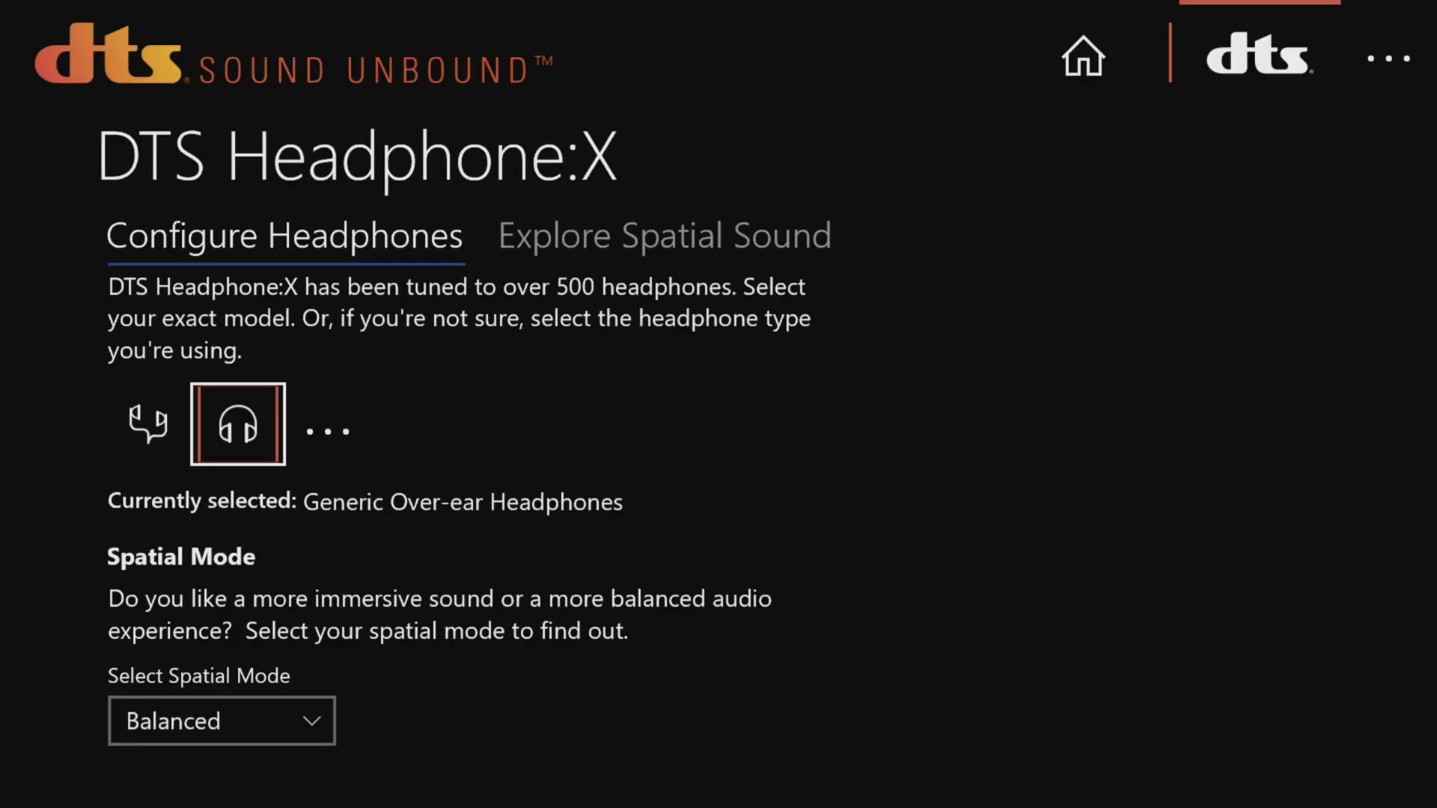
key("Right")
key("Left")
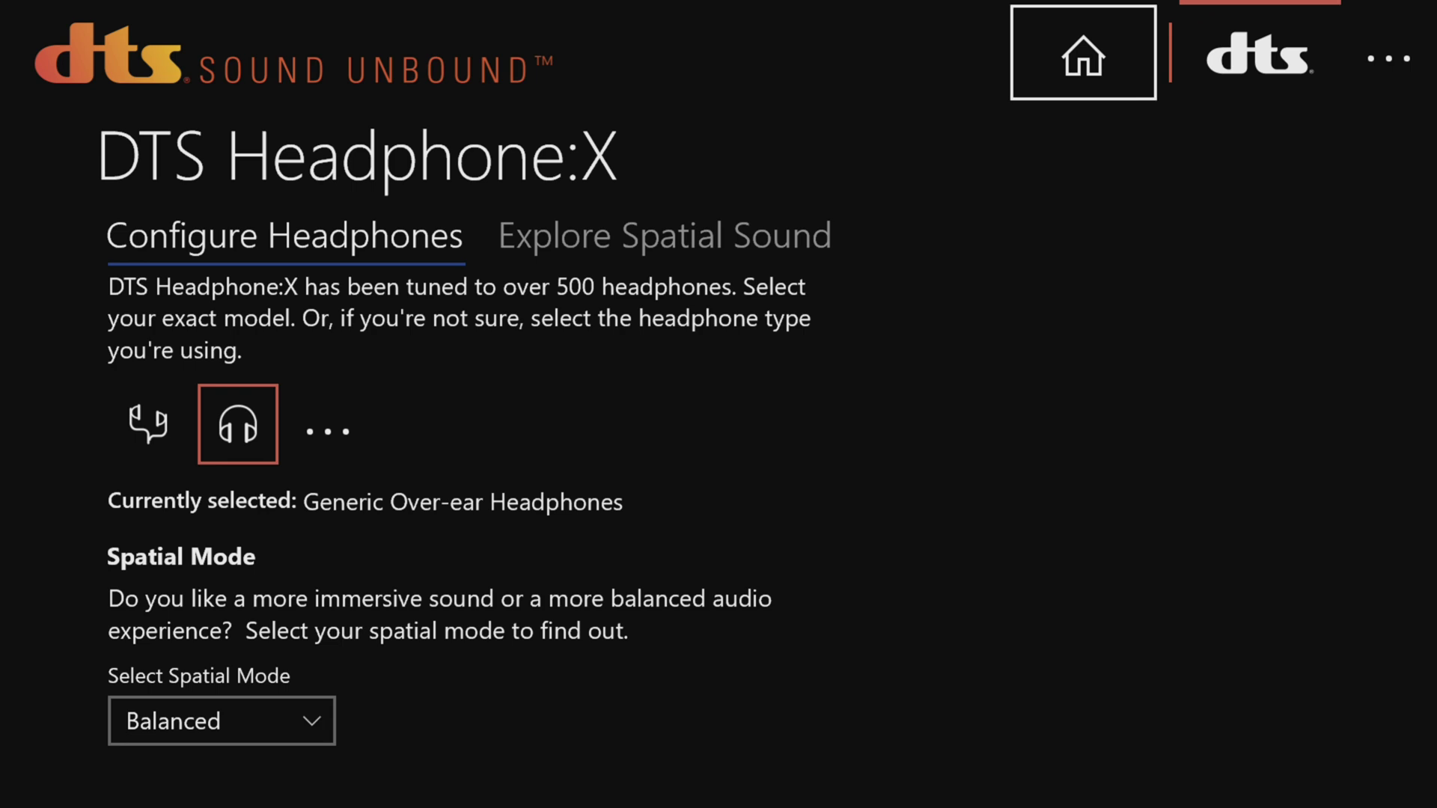
key("Return")
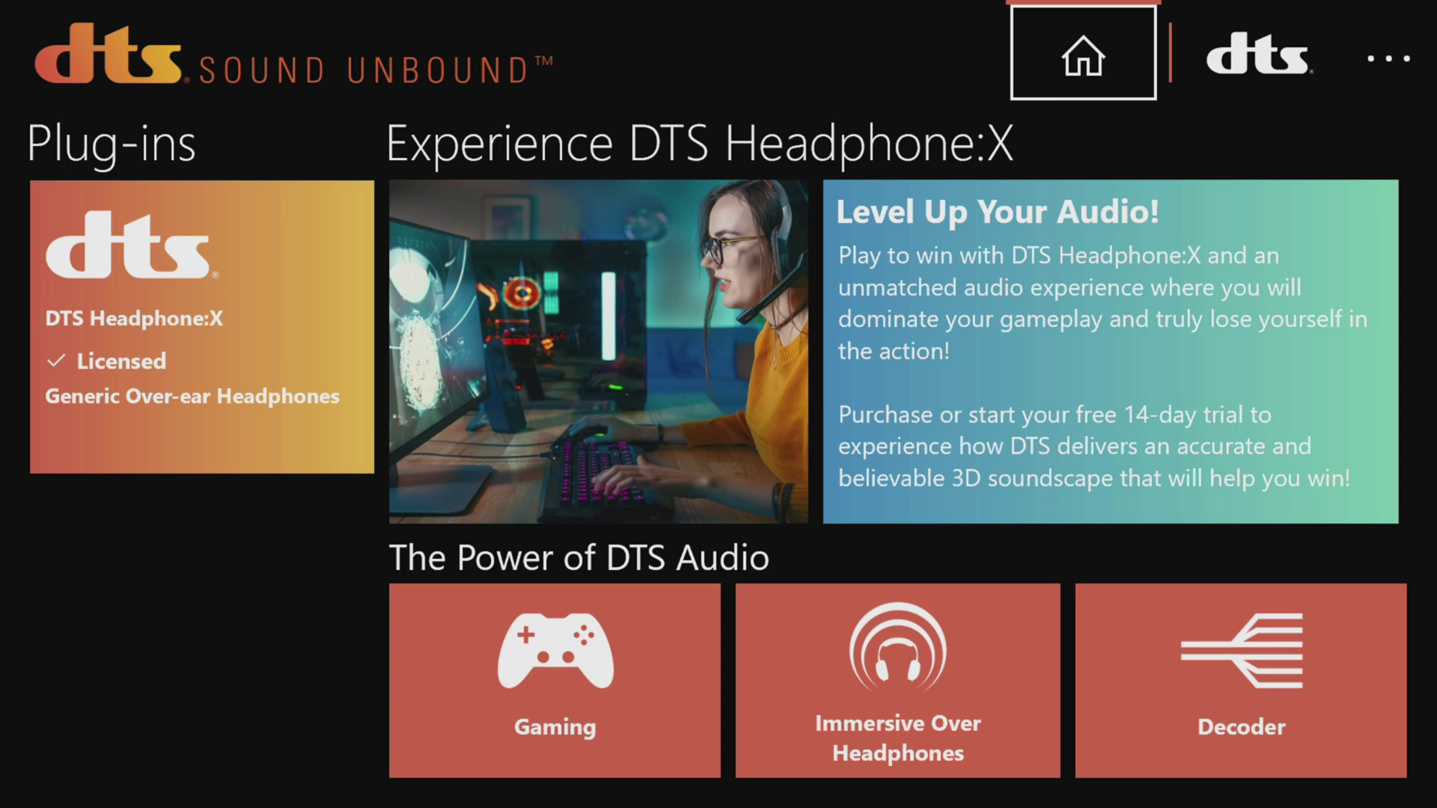
Look over the DTS Headphone:X plug-in tile and the Gaming, Immersive Over Headphones and Decoder tiles on the home page.
key("Down")
key("Left")
key("Left")
key("Left")
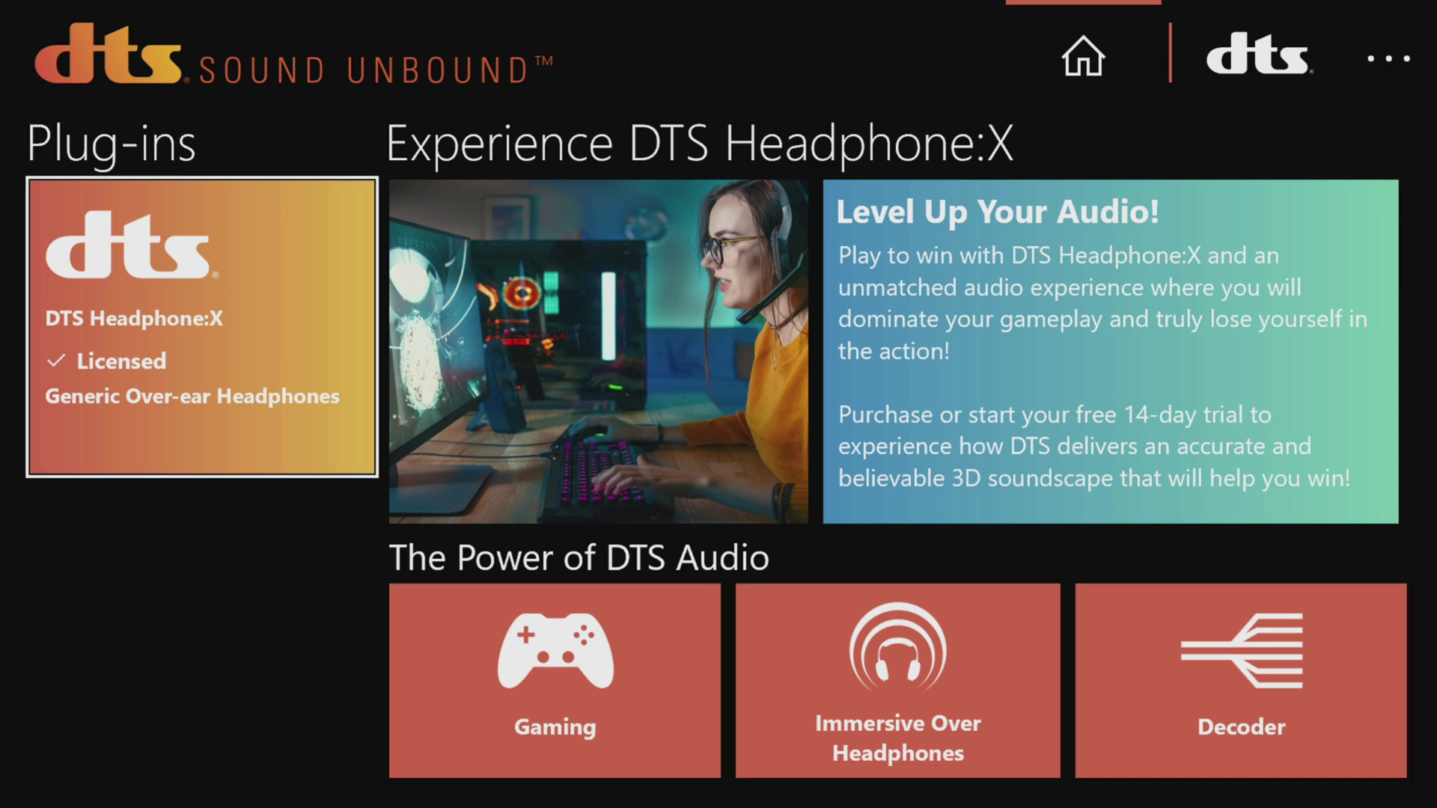
key("Right")
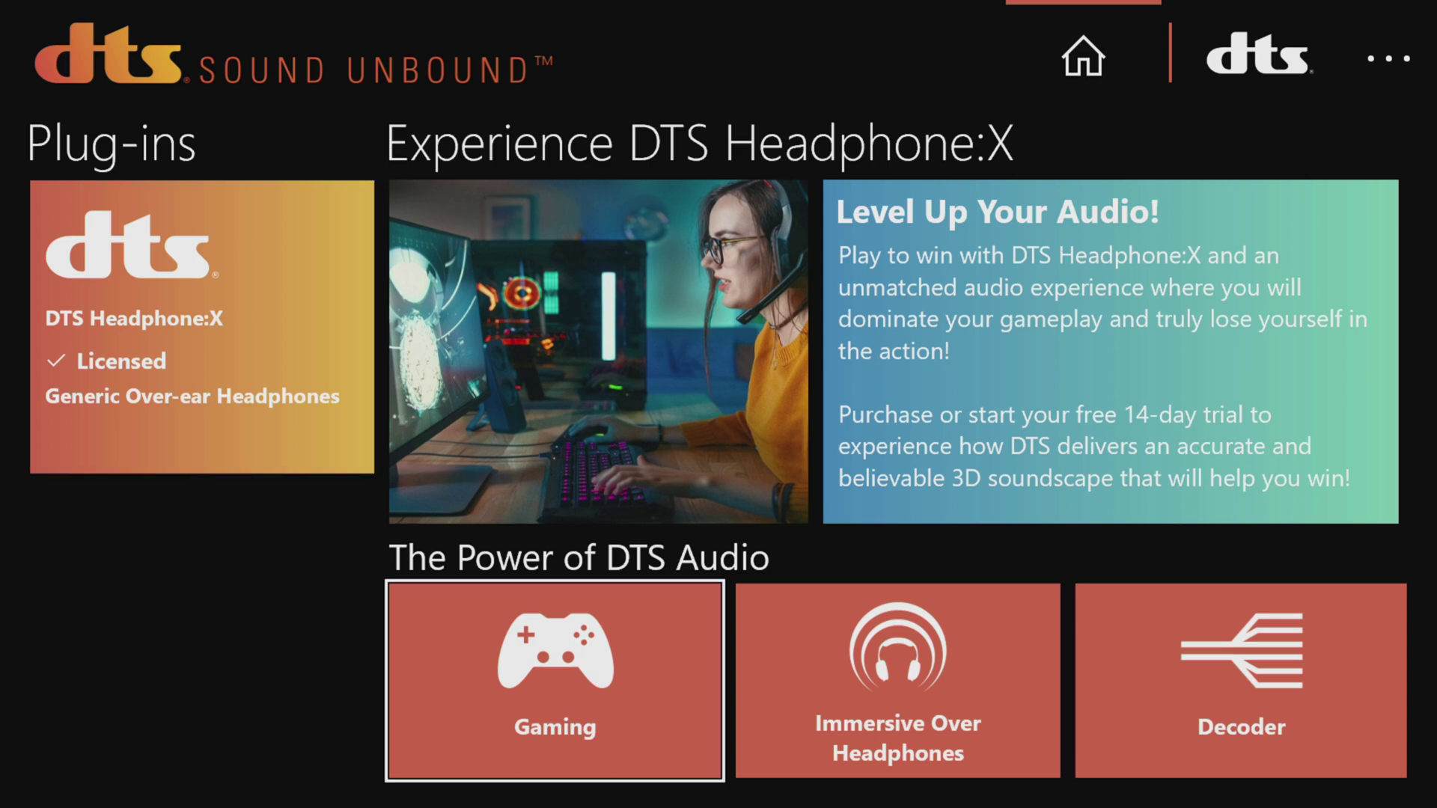
key("Left")
key("Right")
key("Right")
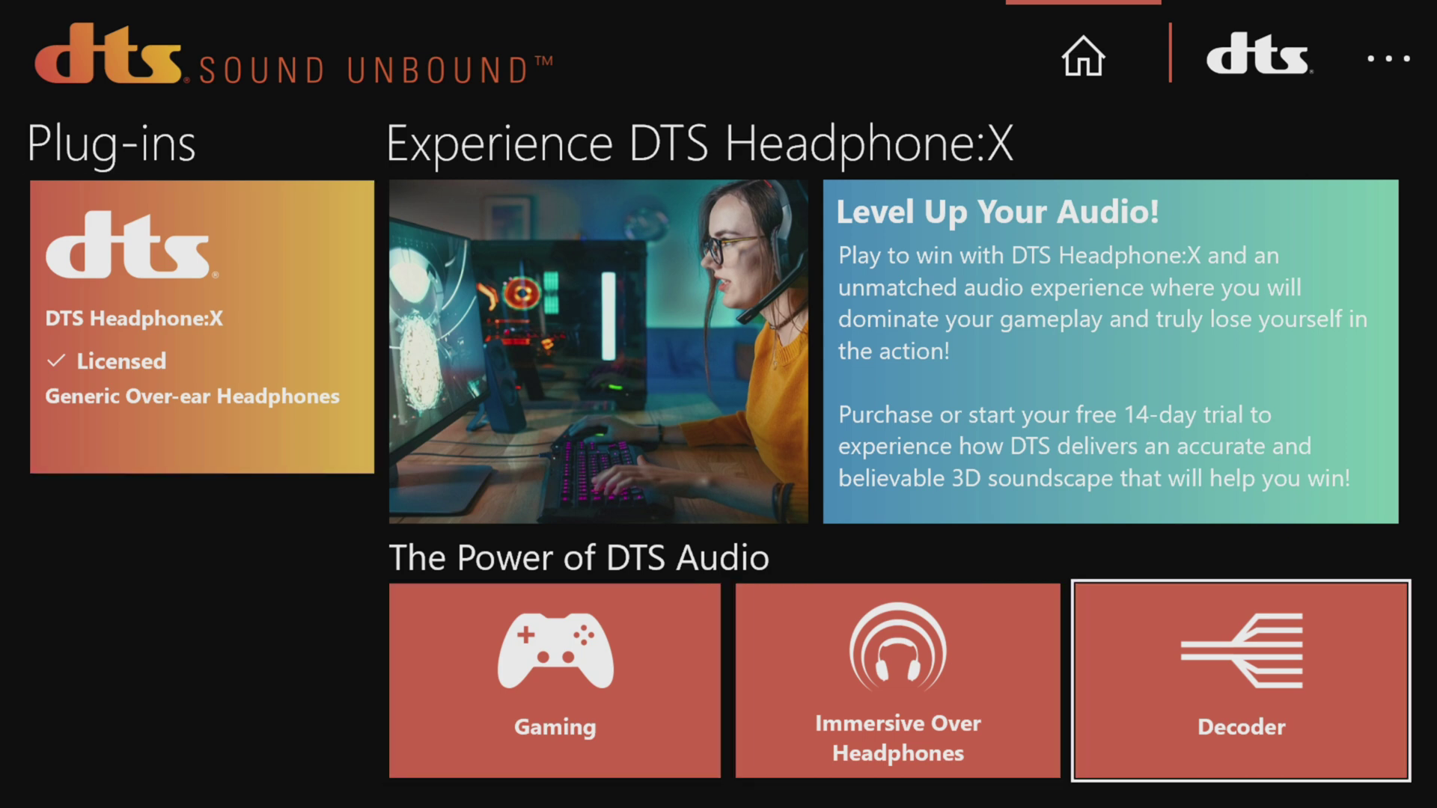
key("Left")
key("Left")
key("Right")
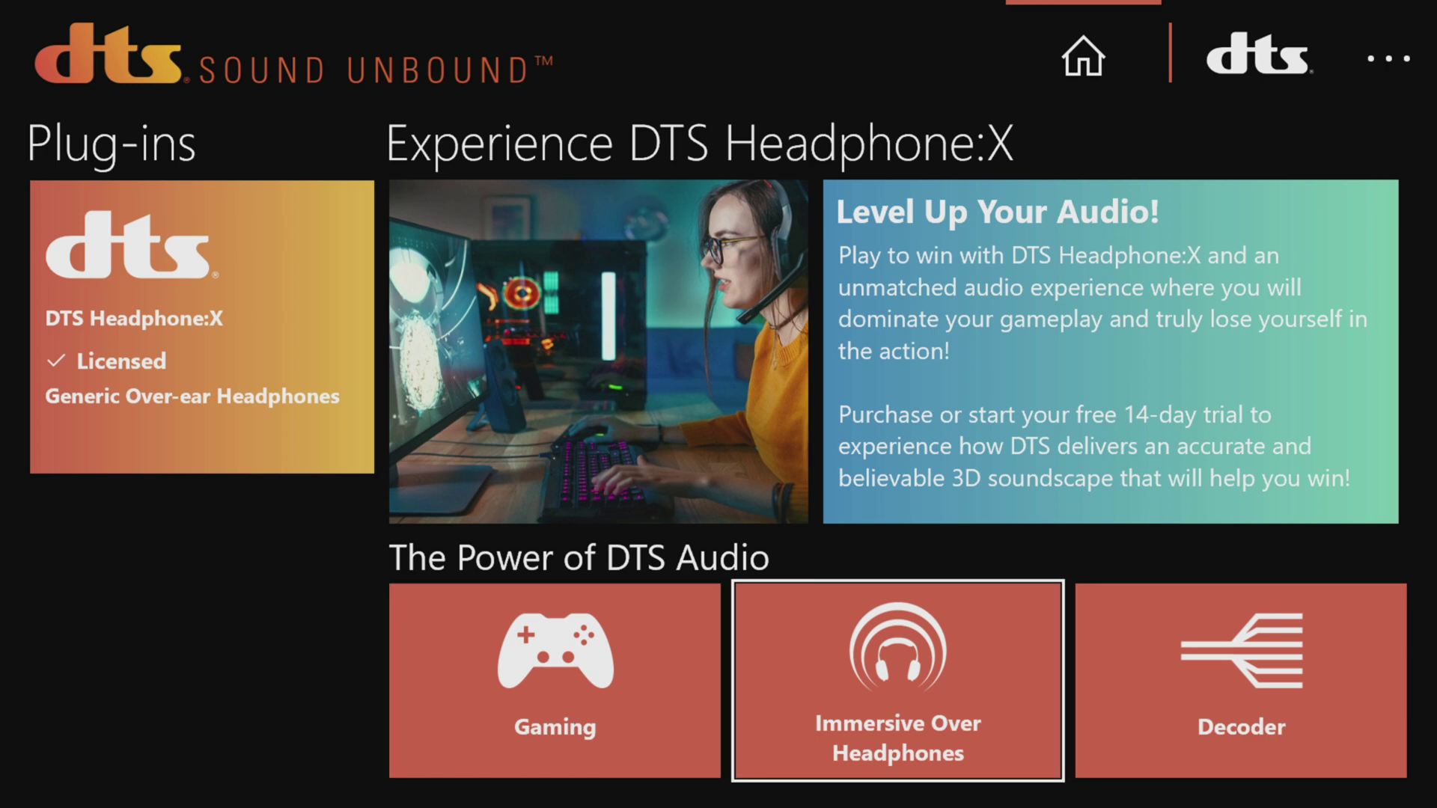
key("Right")
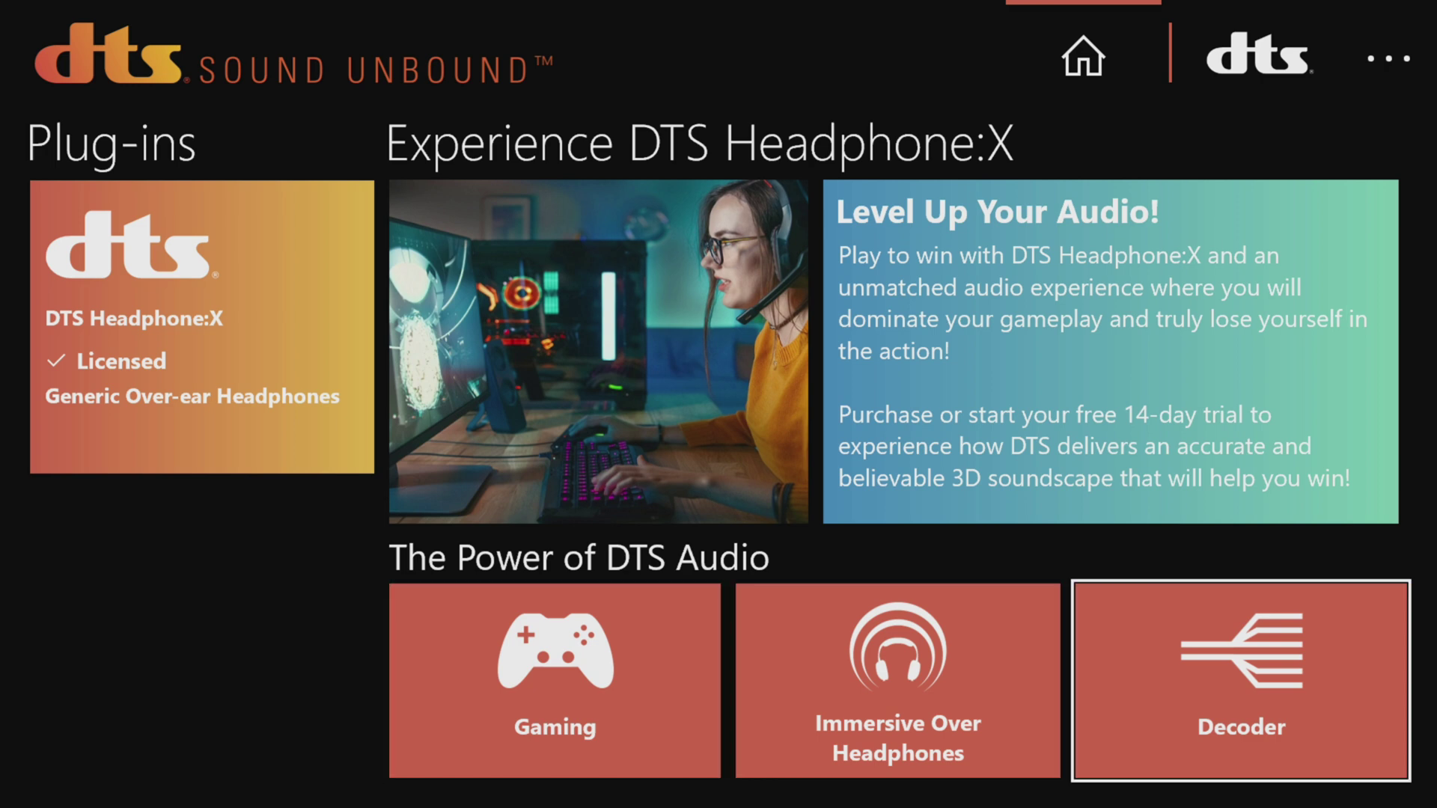
key("Left")
key("Left")
key("Right")
key("Right")
key("Left")
key("Left")
key("Left")
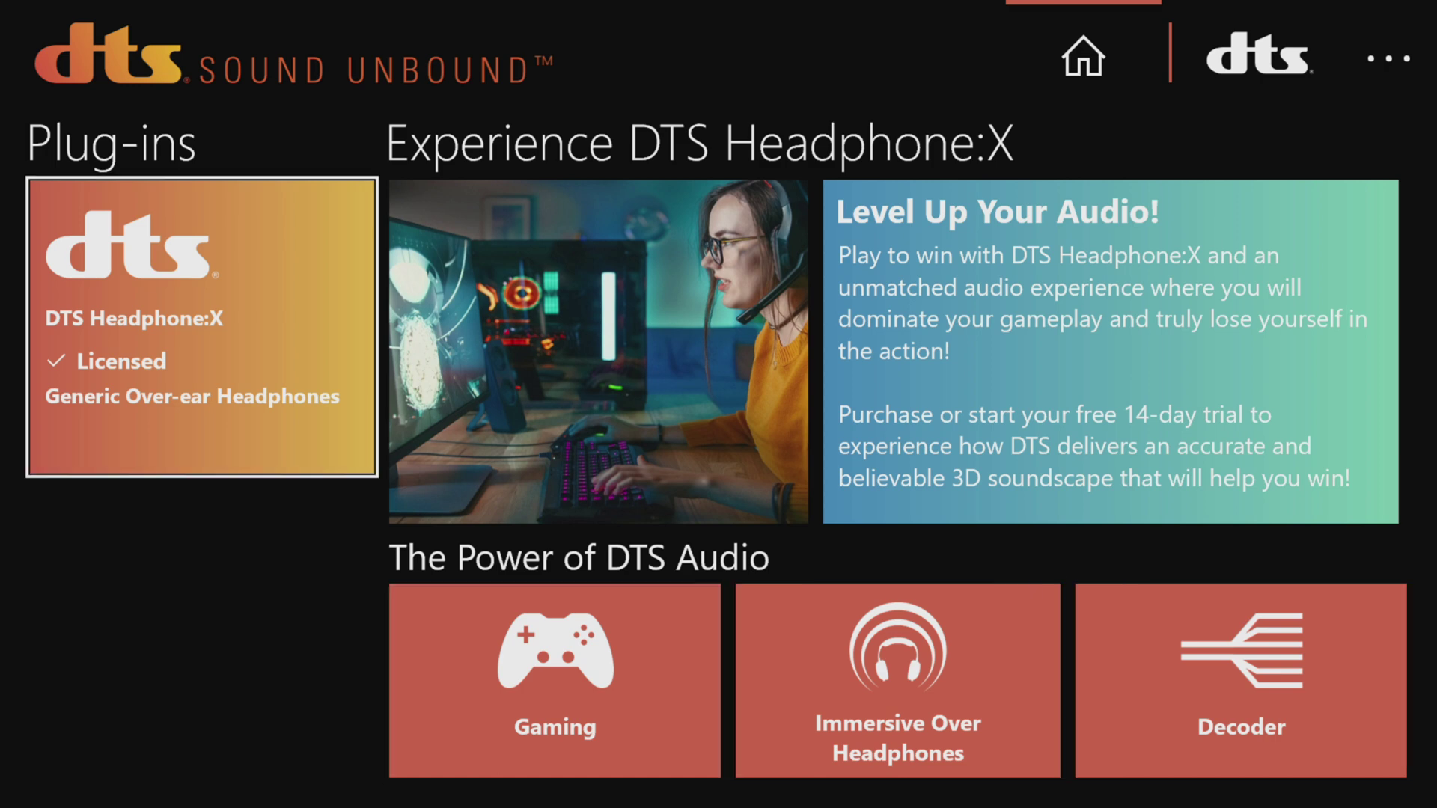
key("Right")
key("Right")
key("Right")
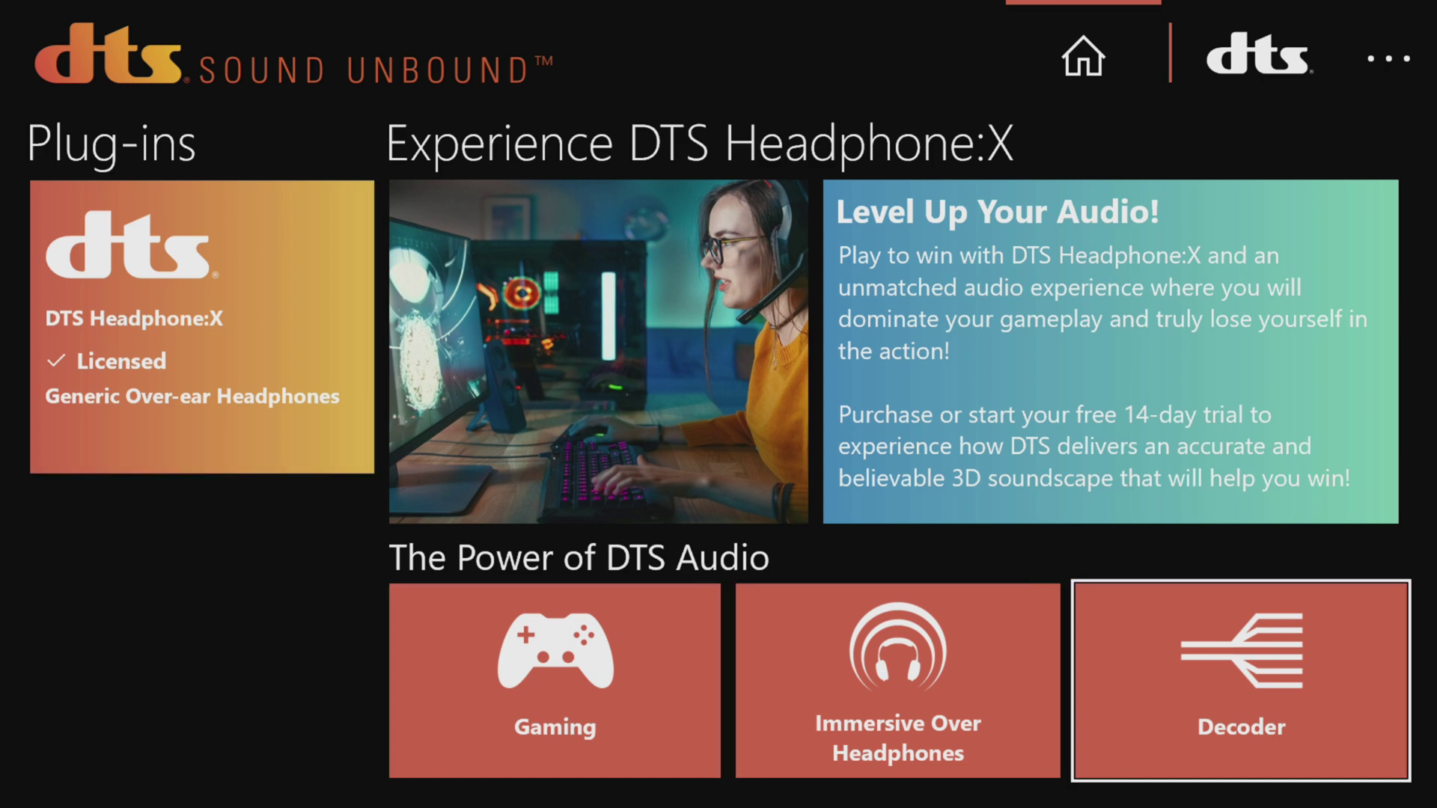
key("Left")
key("Left")
key("Left")
key("Right")
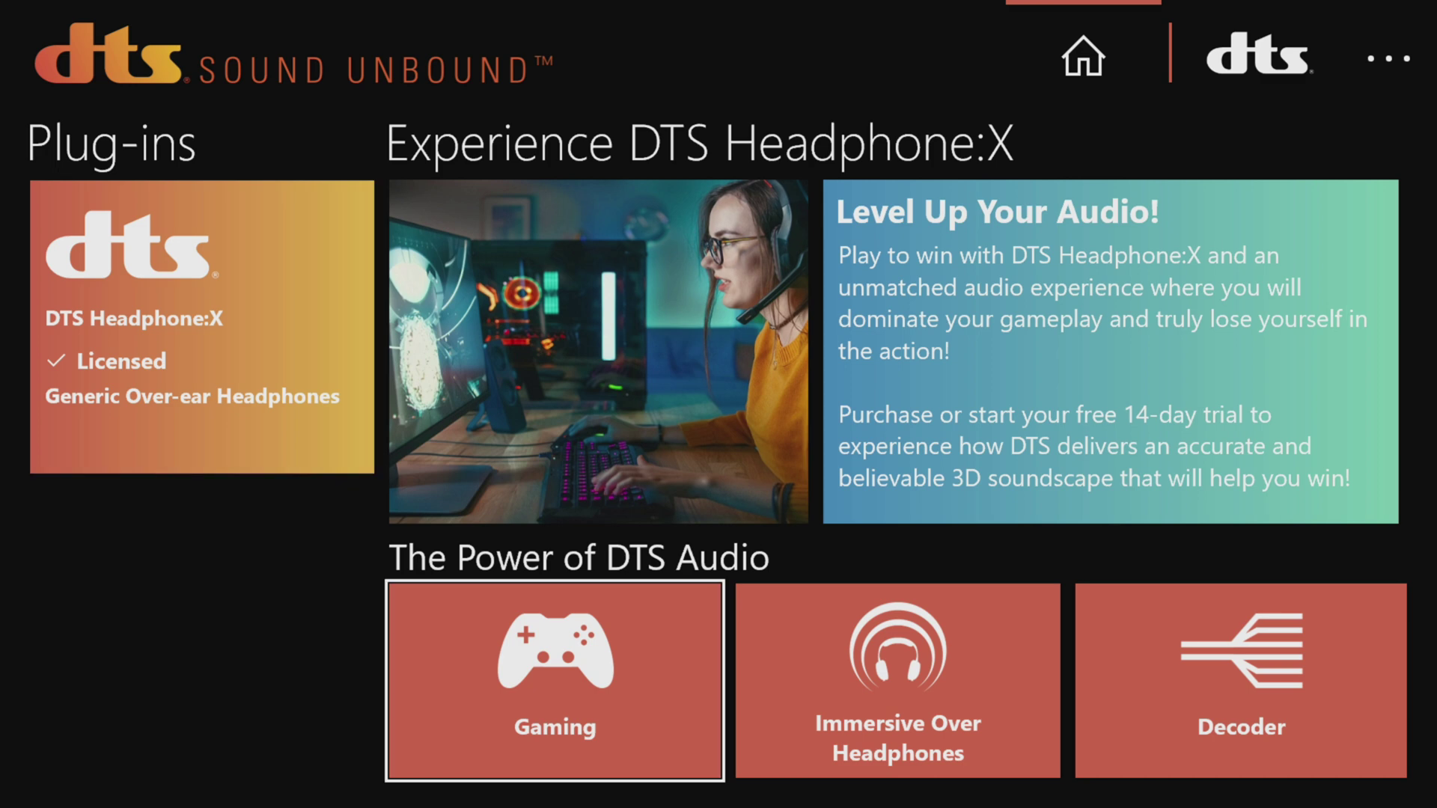
Go to the DTS Headphone:X product page and open its settings.
key("Left")
key("Up")
key("Right")
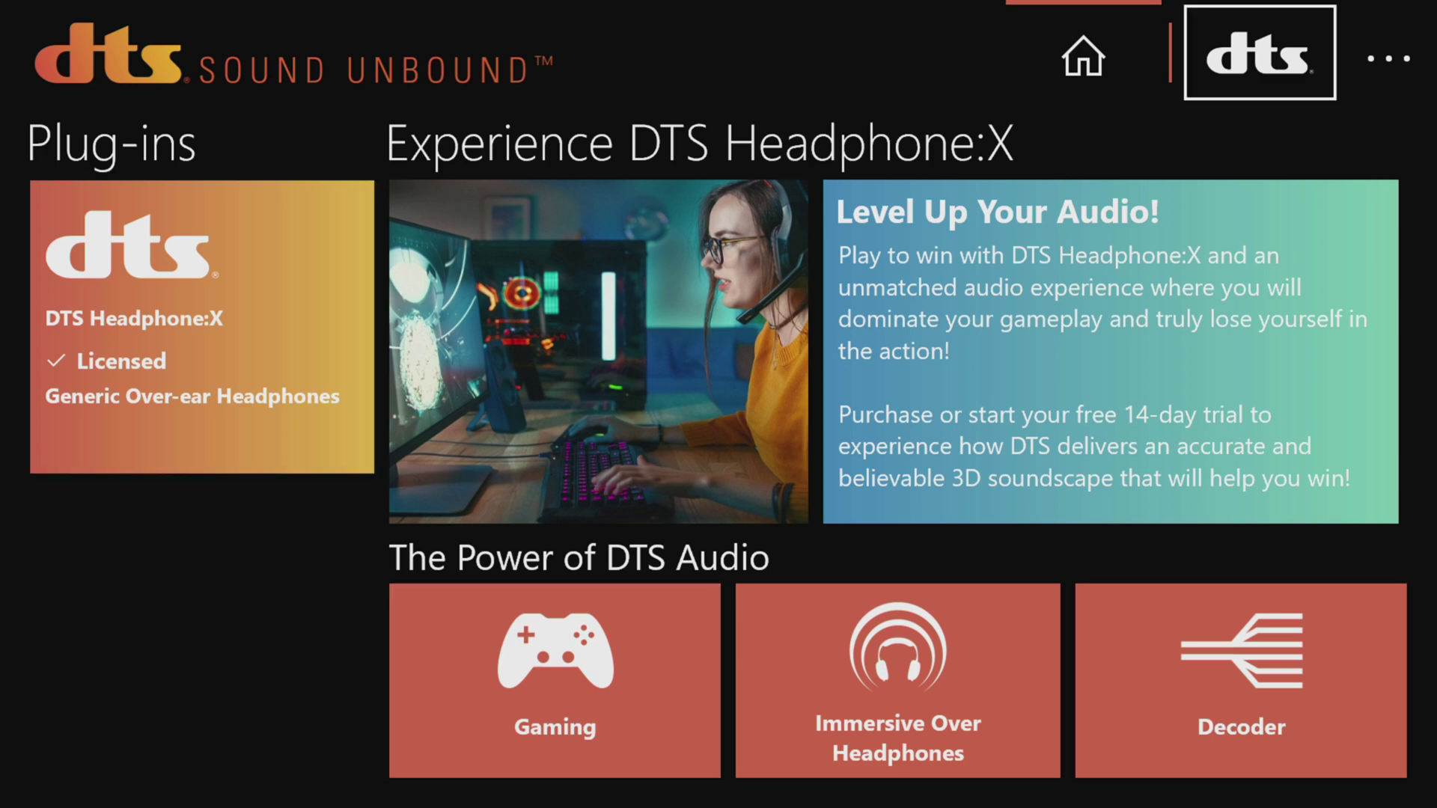
key("Return")
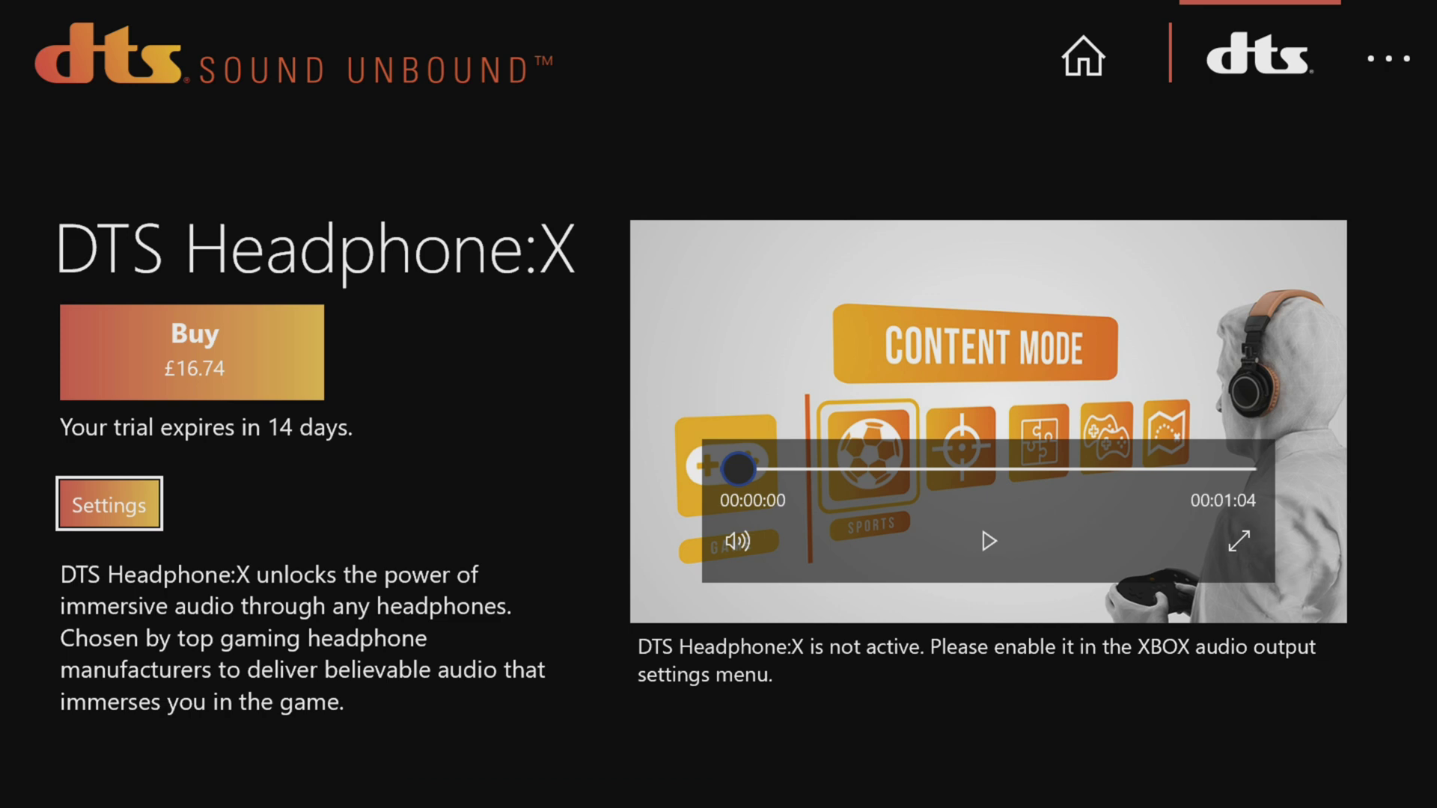
key("Up")
key("Down")
key("Return")
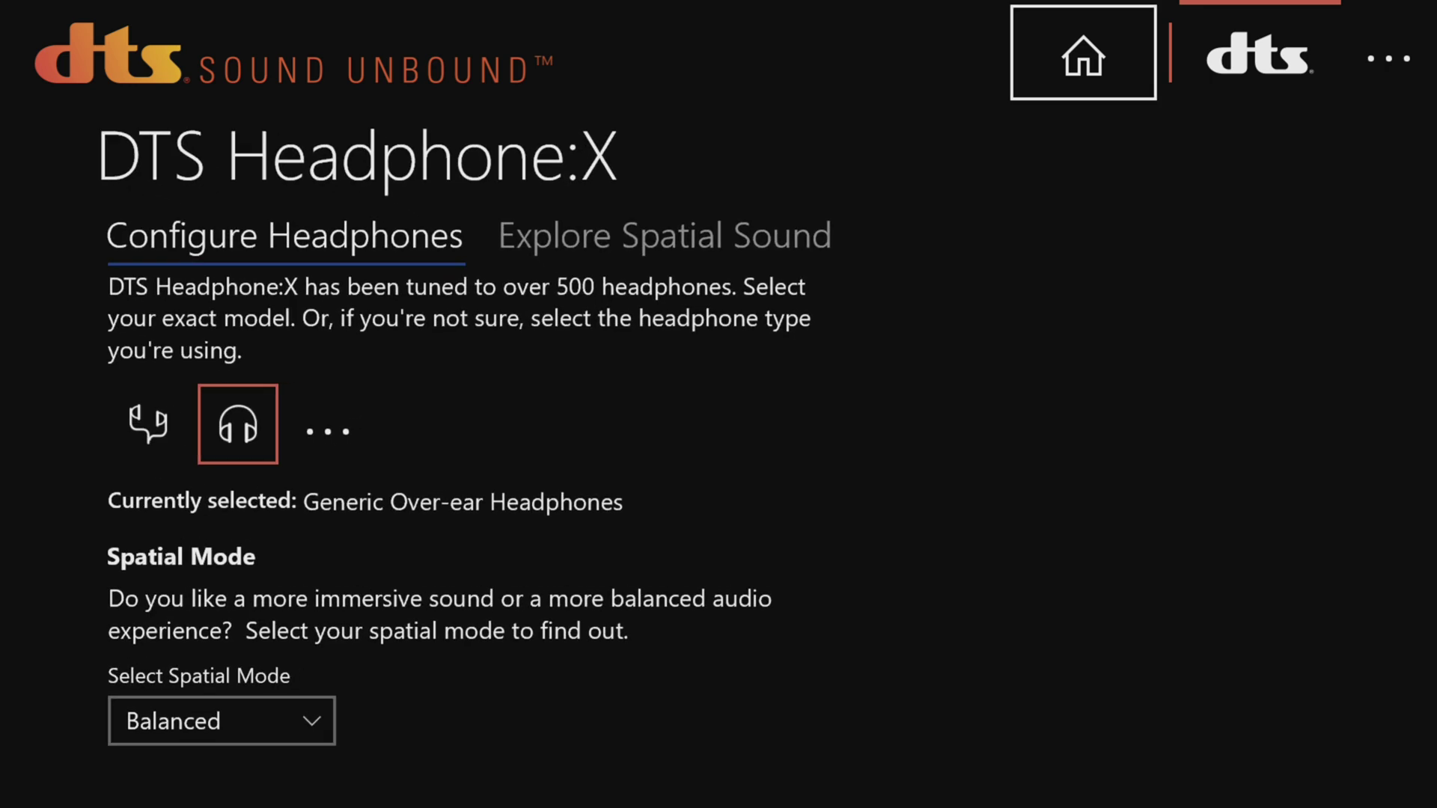
View the App information page and bring up the list of additional app options.
key("Down")
key("Down")
key("Down")
key("Up")
key("Up")
key("Up")
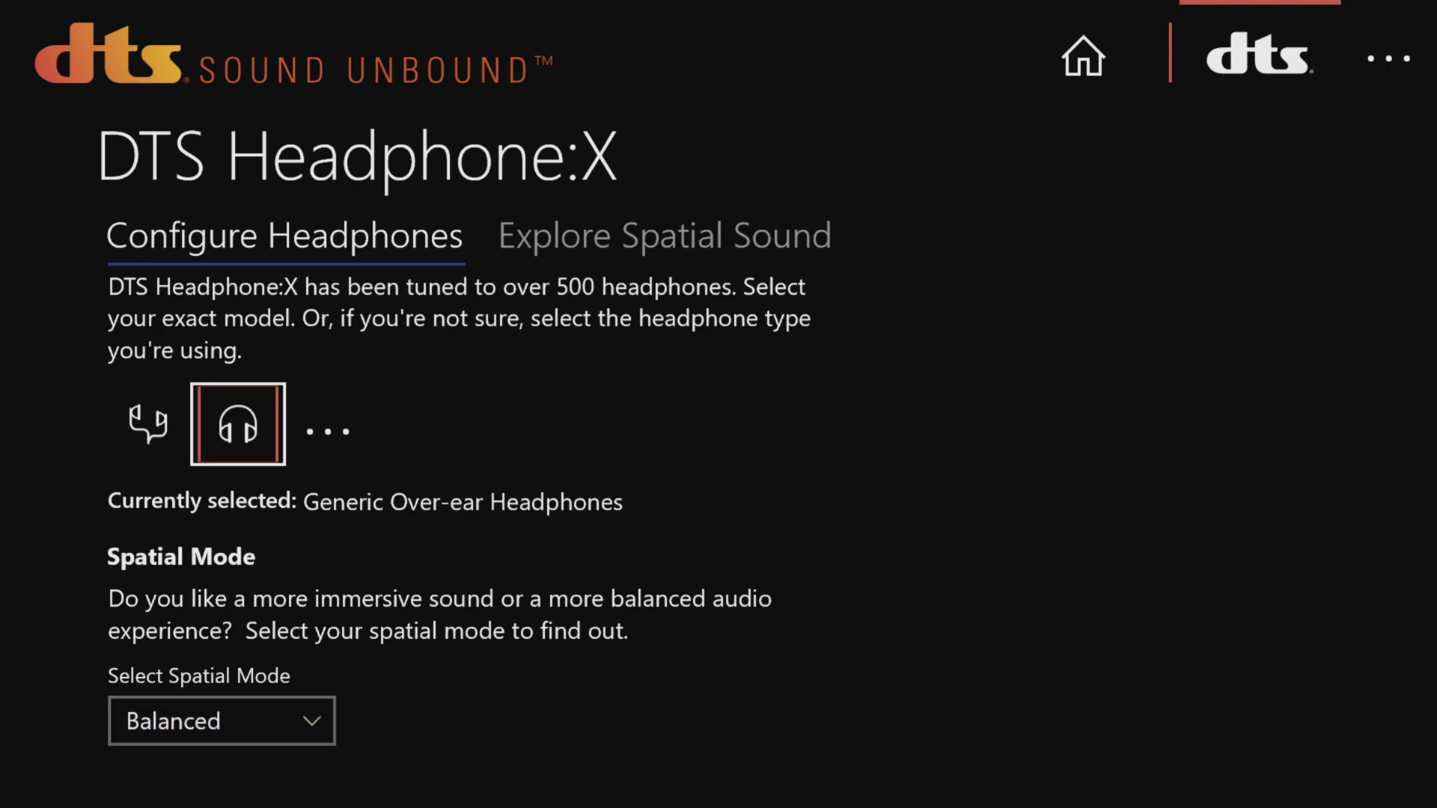
key("Right")
key("Right")
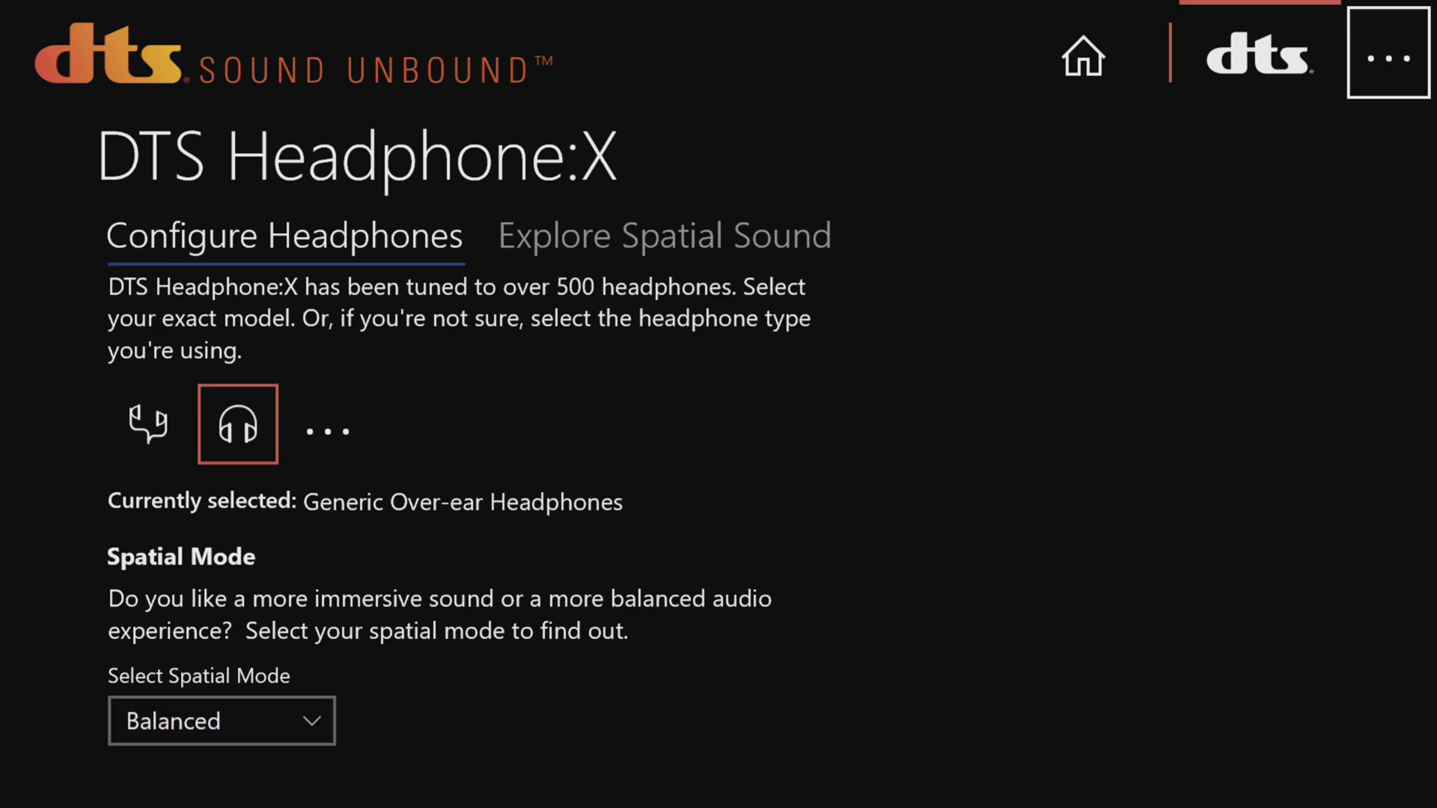
key("Return")
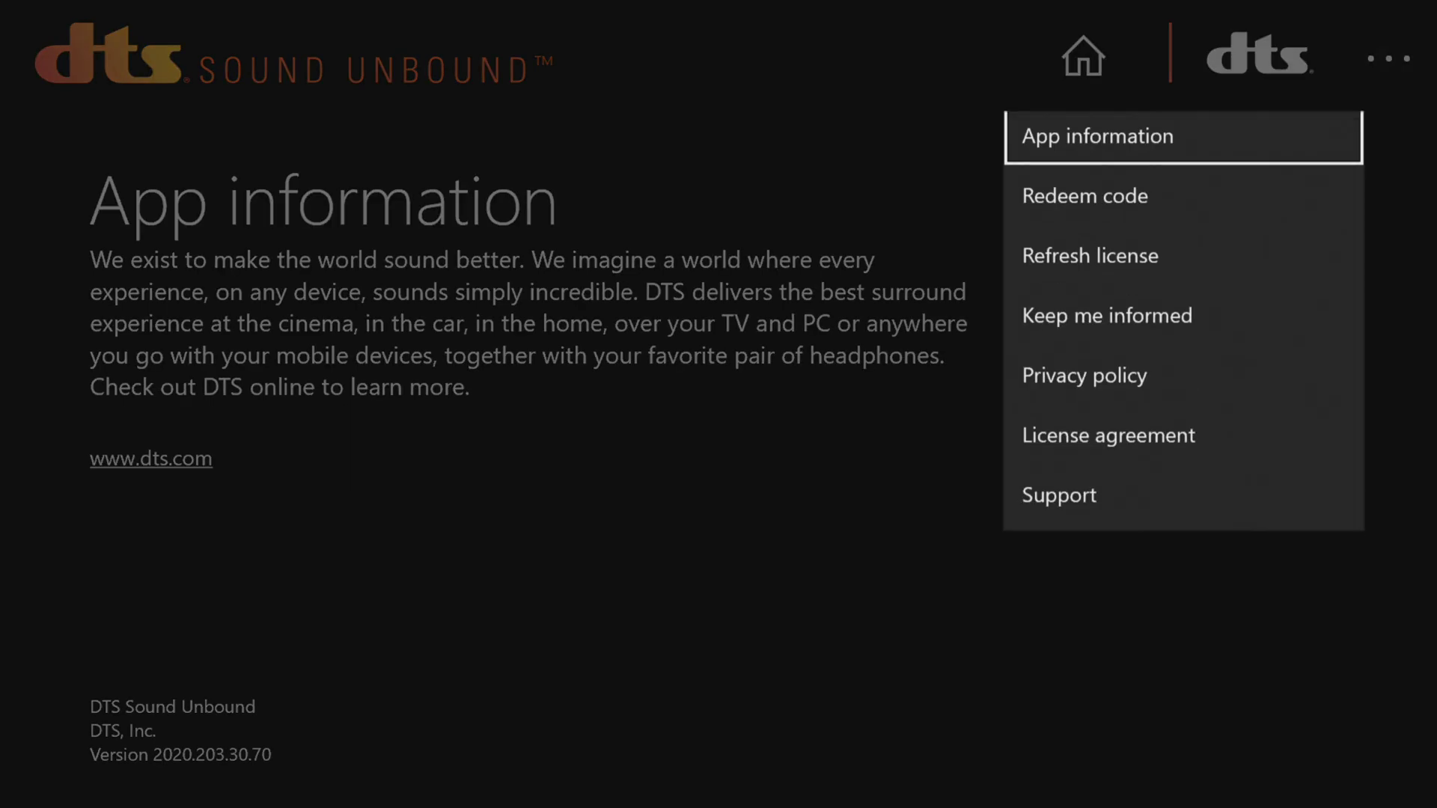
Review the additional app options from Redeem code and Refresh license through Privacy policy, License agreement and Support.
key("Down")
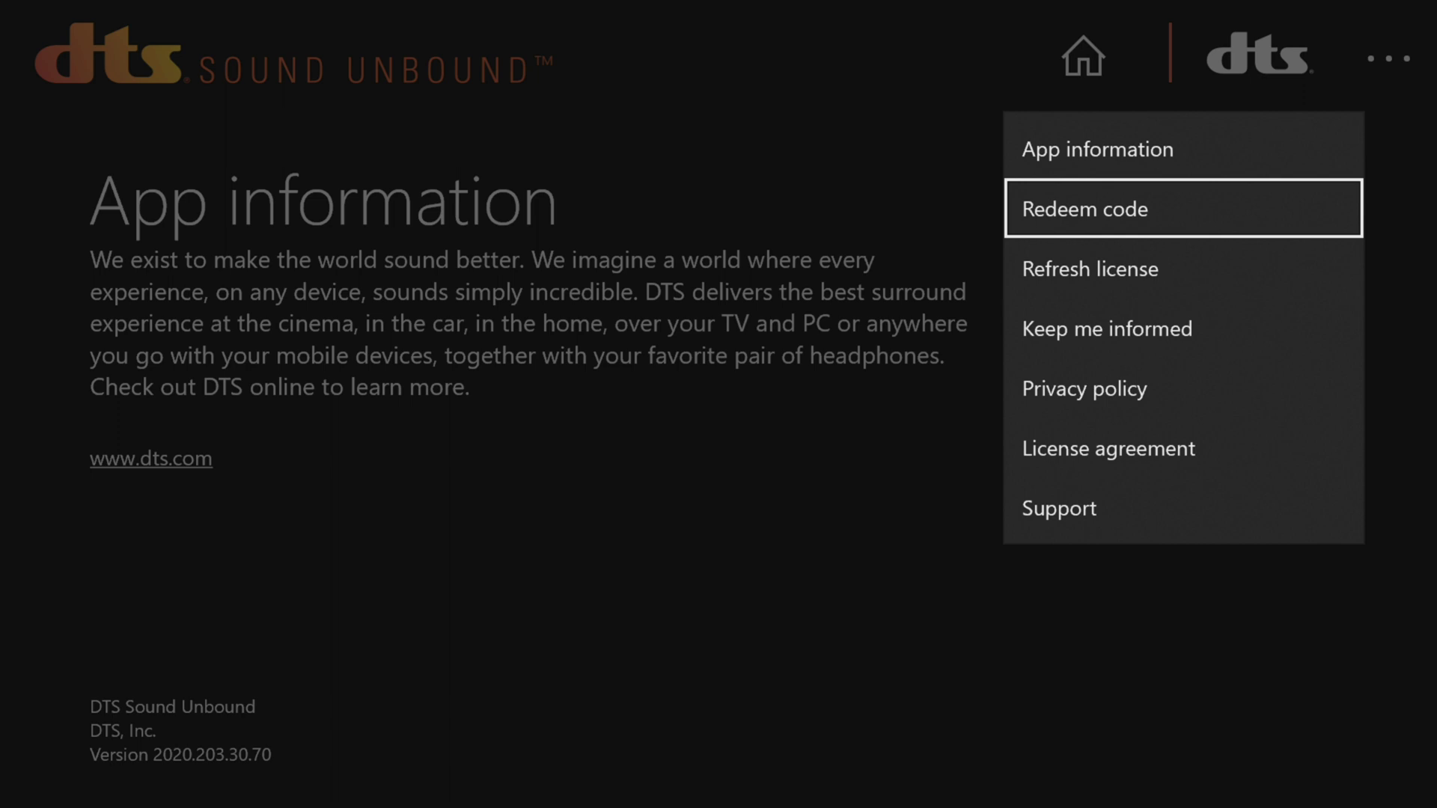
key("Down")
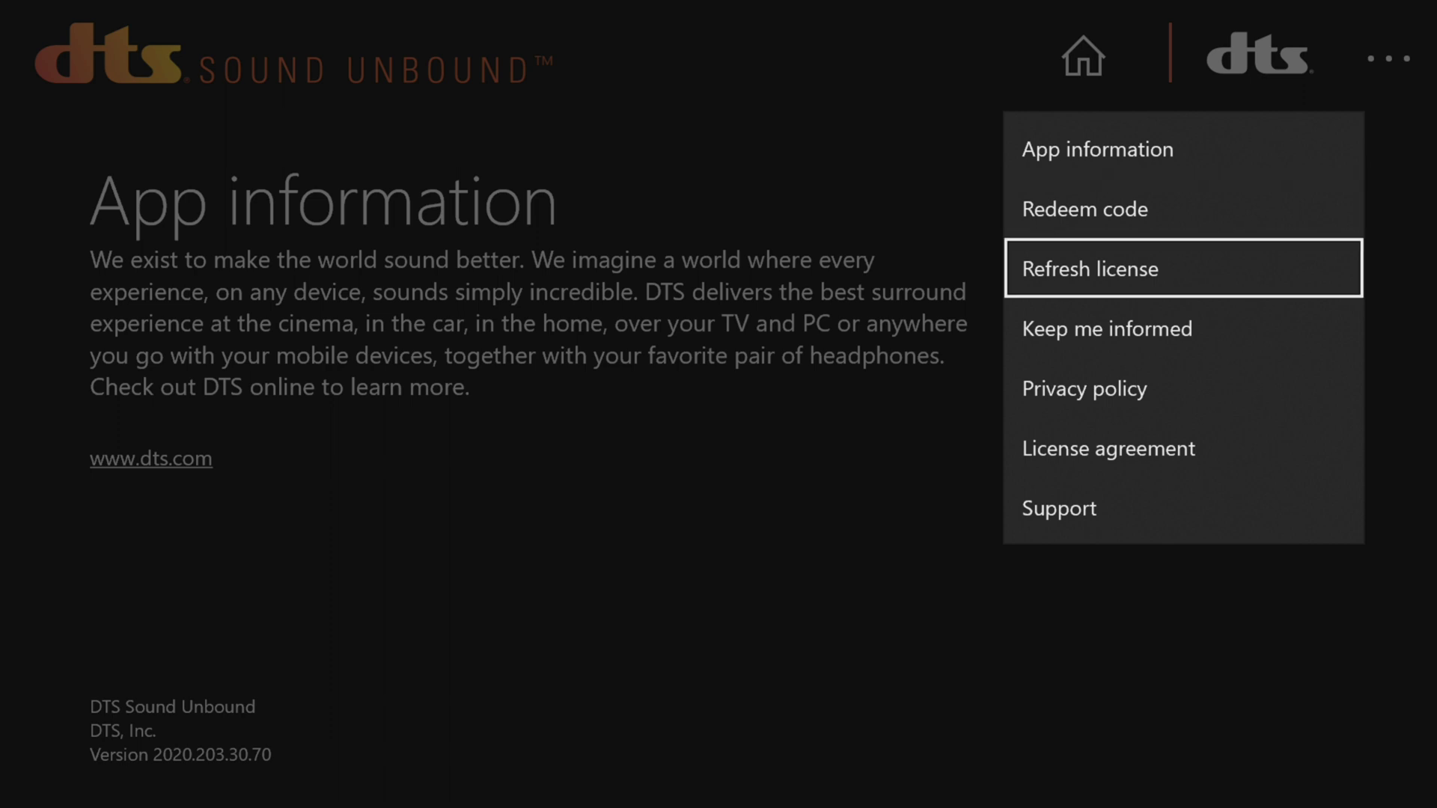
key("Down")
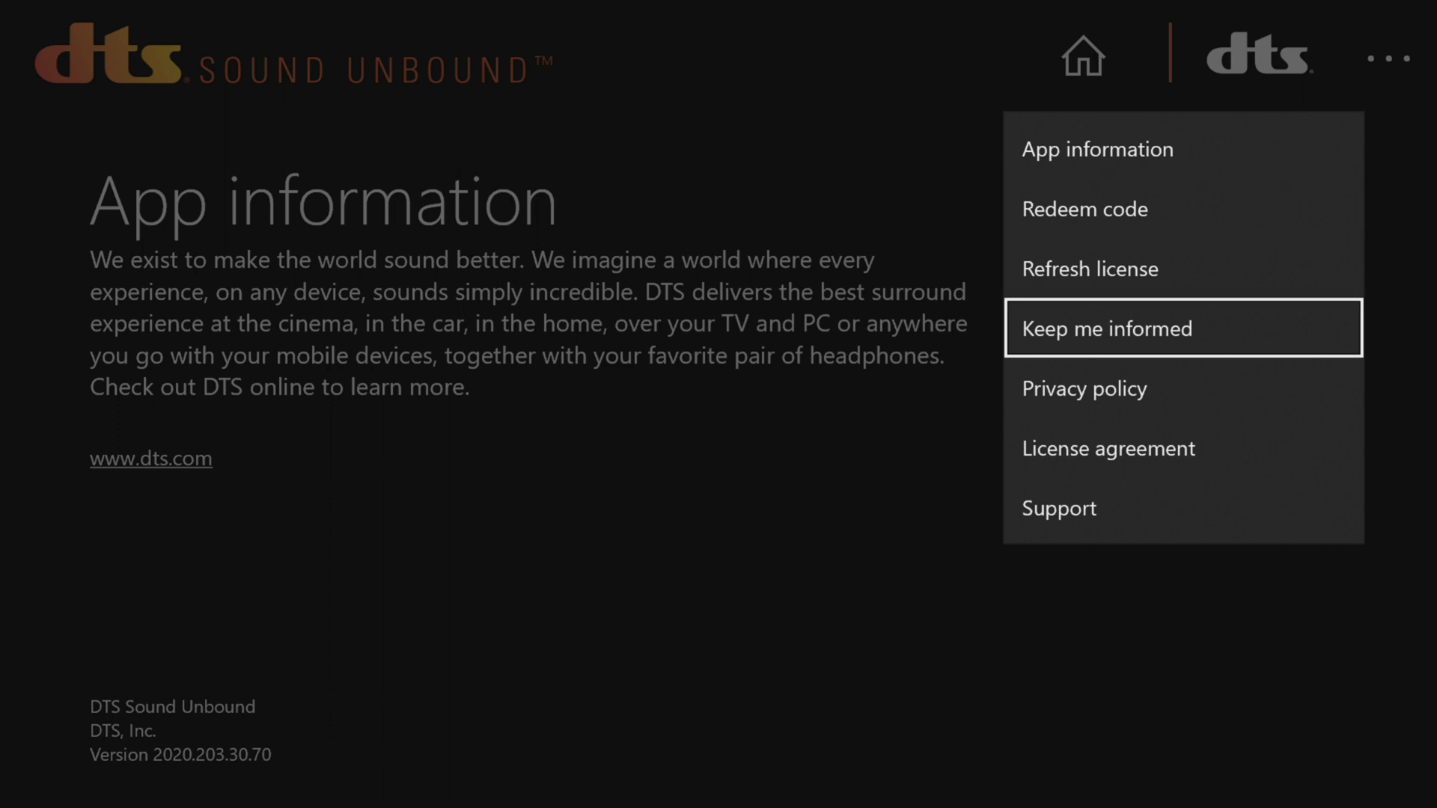
key("Down")
key("Up")
key("Down")
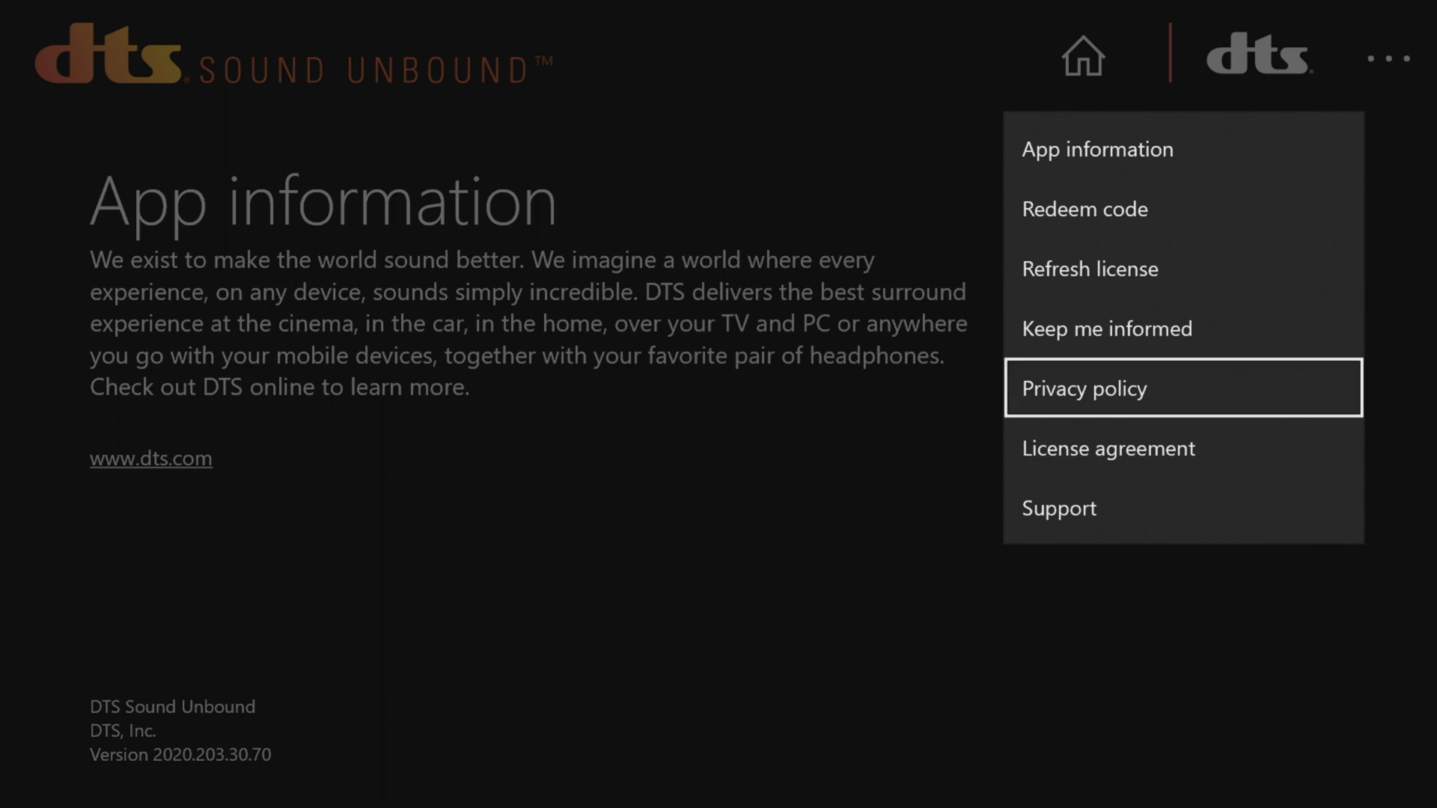
key("Down")
key("Down")
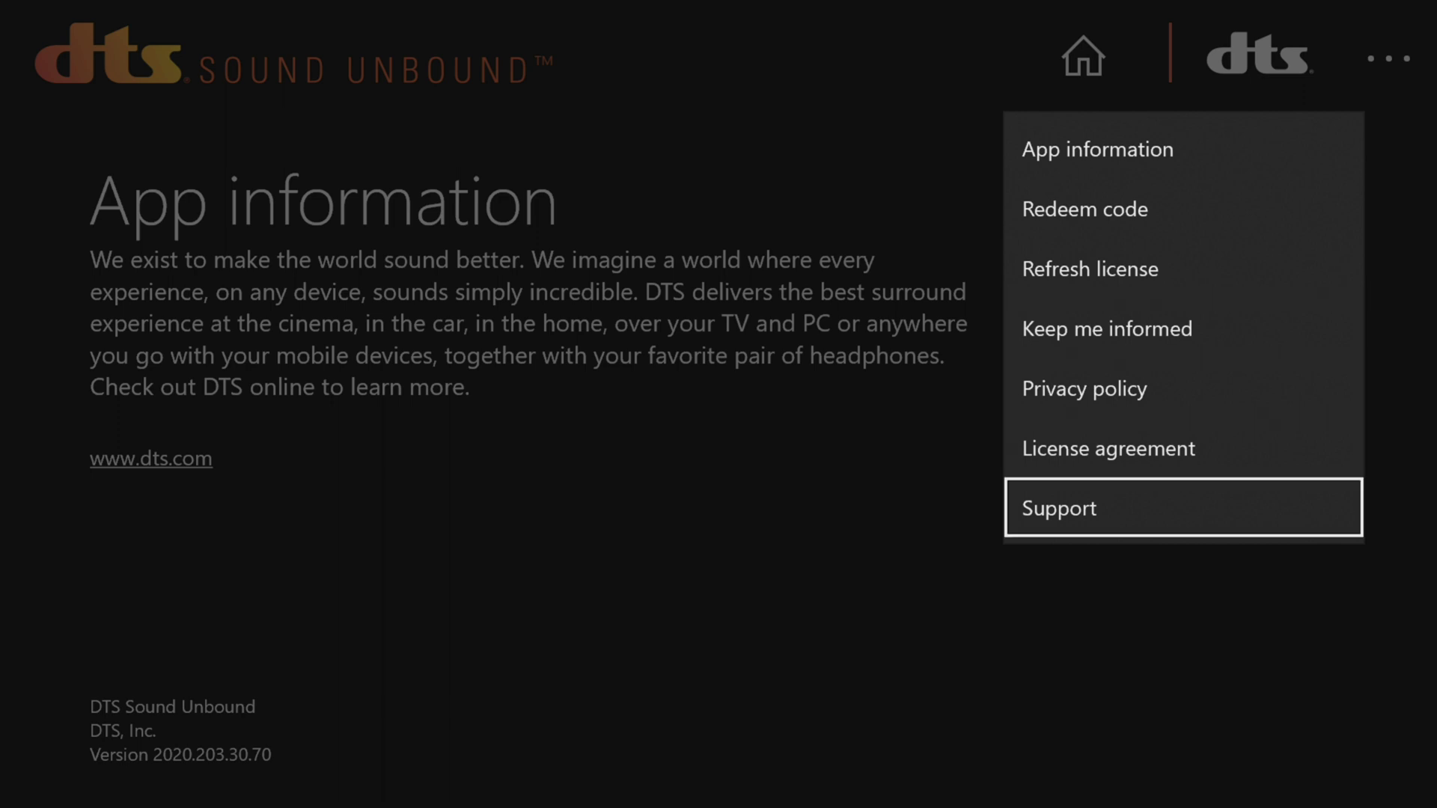
key("Up")
key("Up")
key("Up")
key("Up")
key("Up")
key("Up")
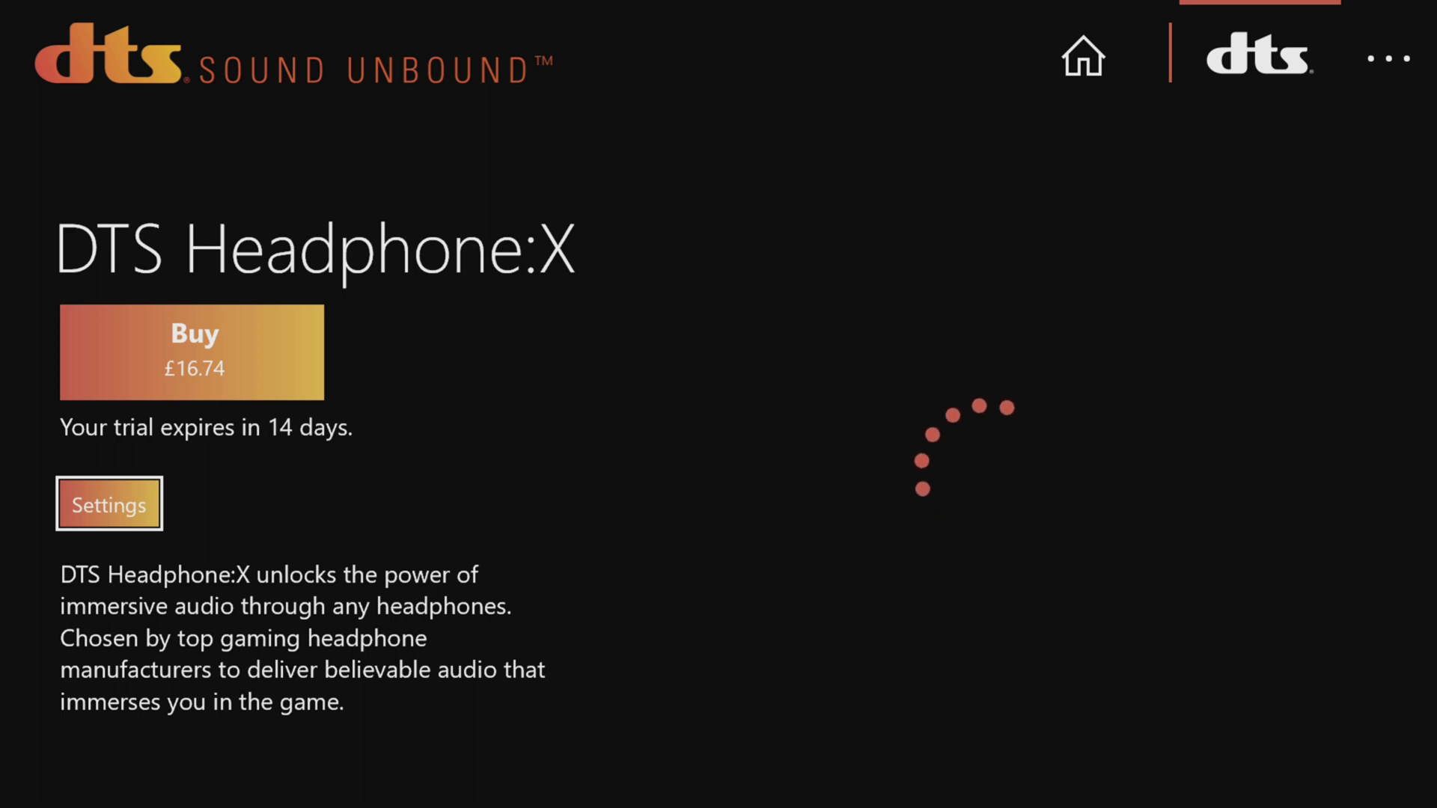
Check the DTS Headphone:X product page, then reopen its settings at Configure Headphones.
key("Down")
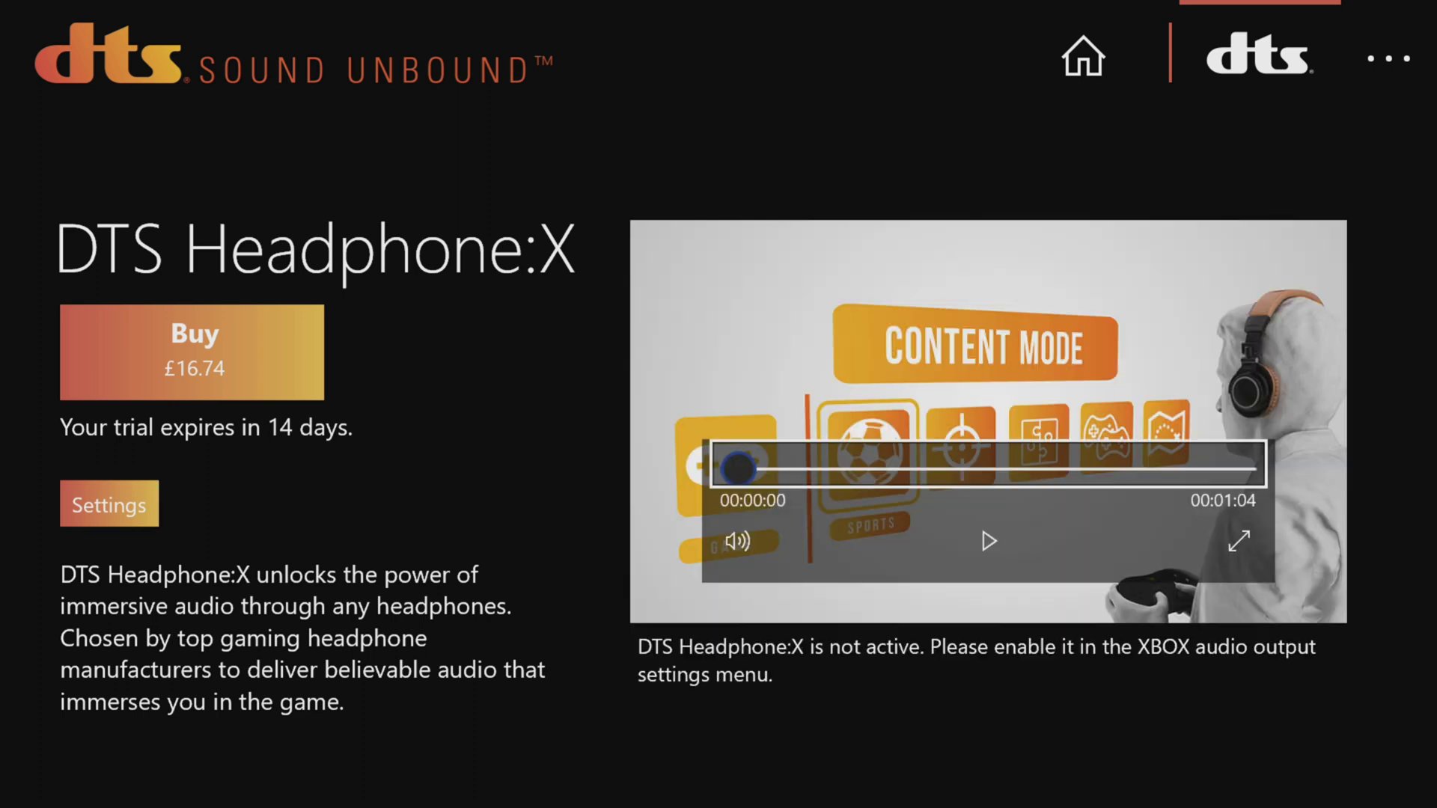
key("Up")
key("Down")
key("Down")
key("Left")
key("Left")
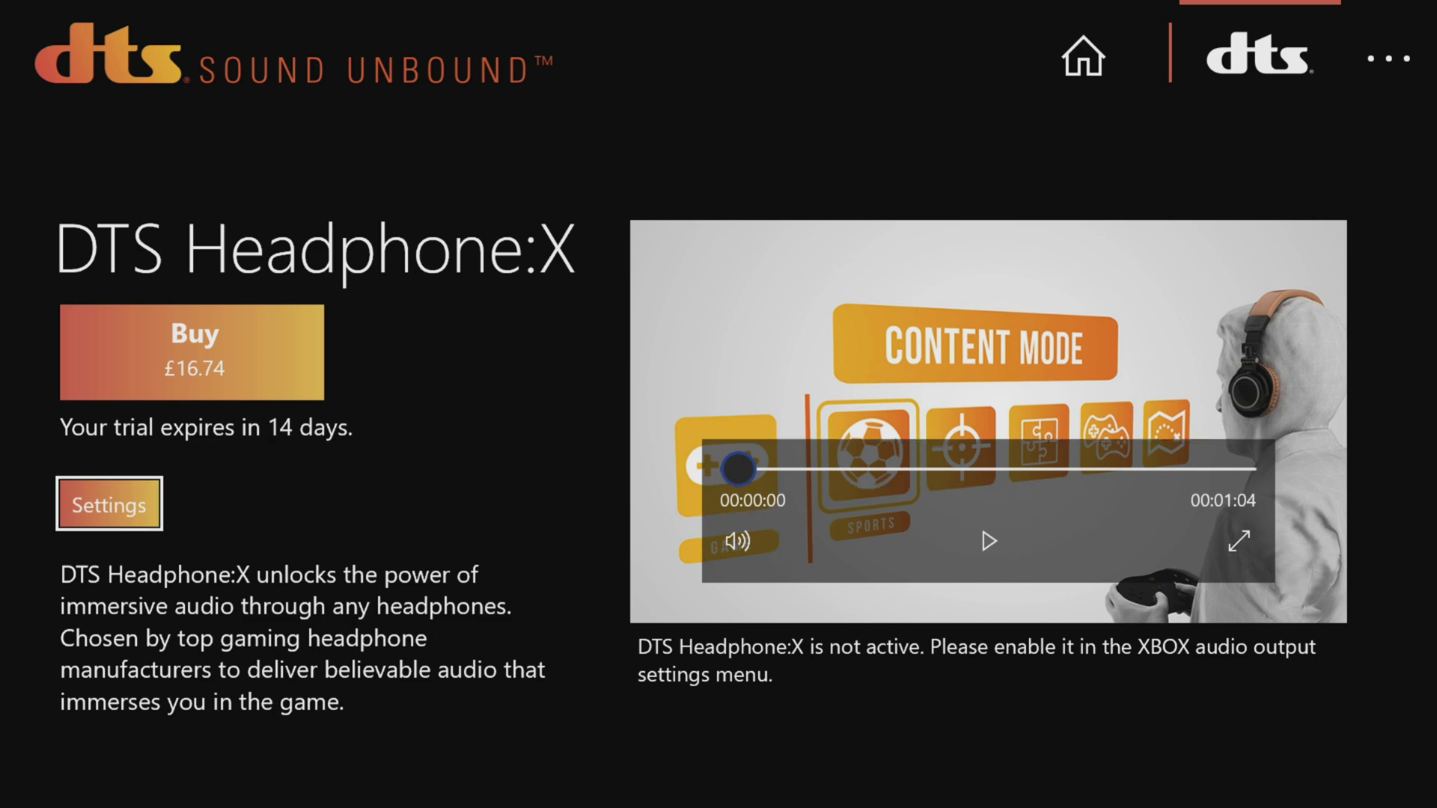
key("Up")
key("Down")
key("Up")
key("Down")
key("Return")
key("Down")
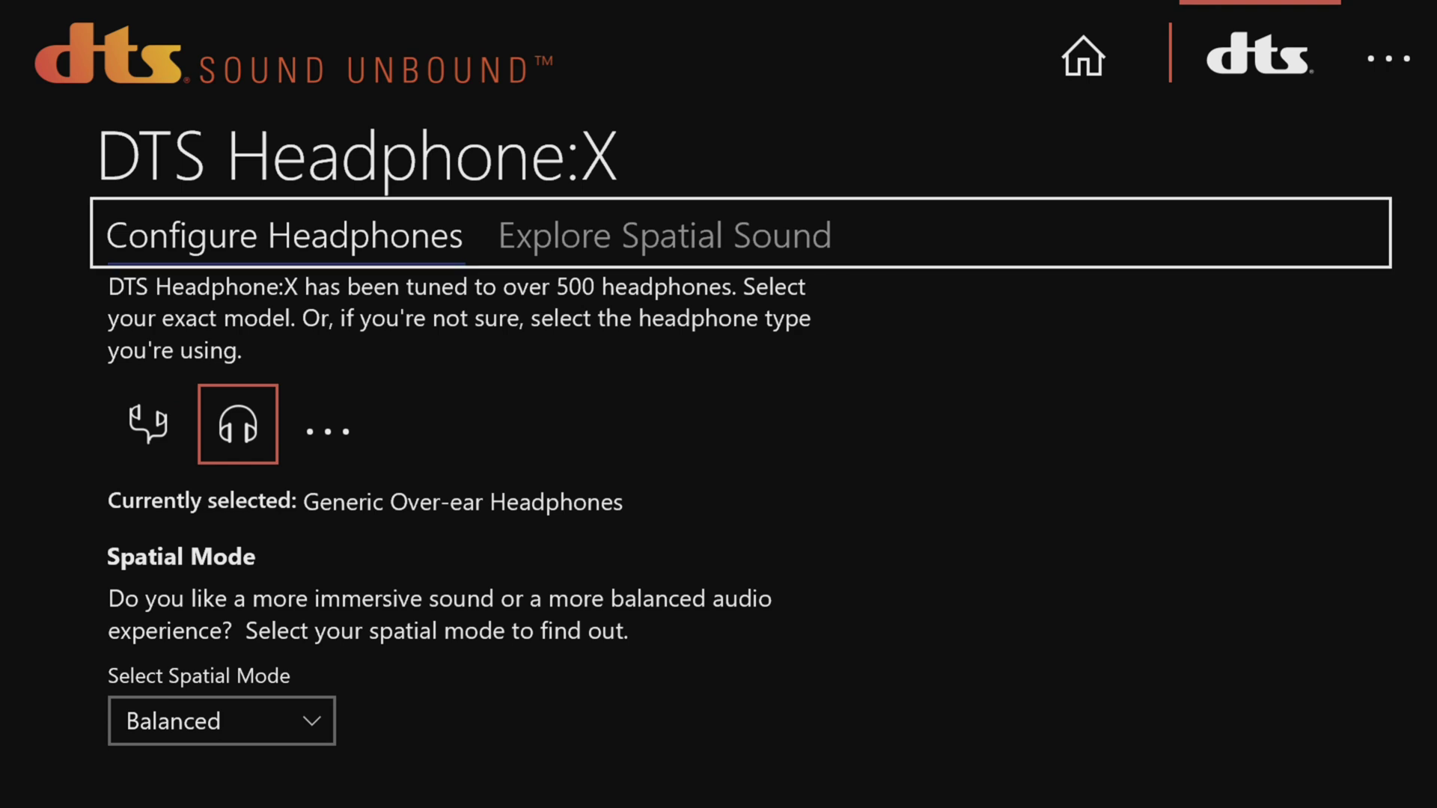
key("Down")
key("Down")
key("Up")
key("Up")
Switch from DTS Sound Unbound to the Xbox console Settings.
key("super")
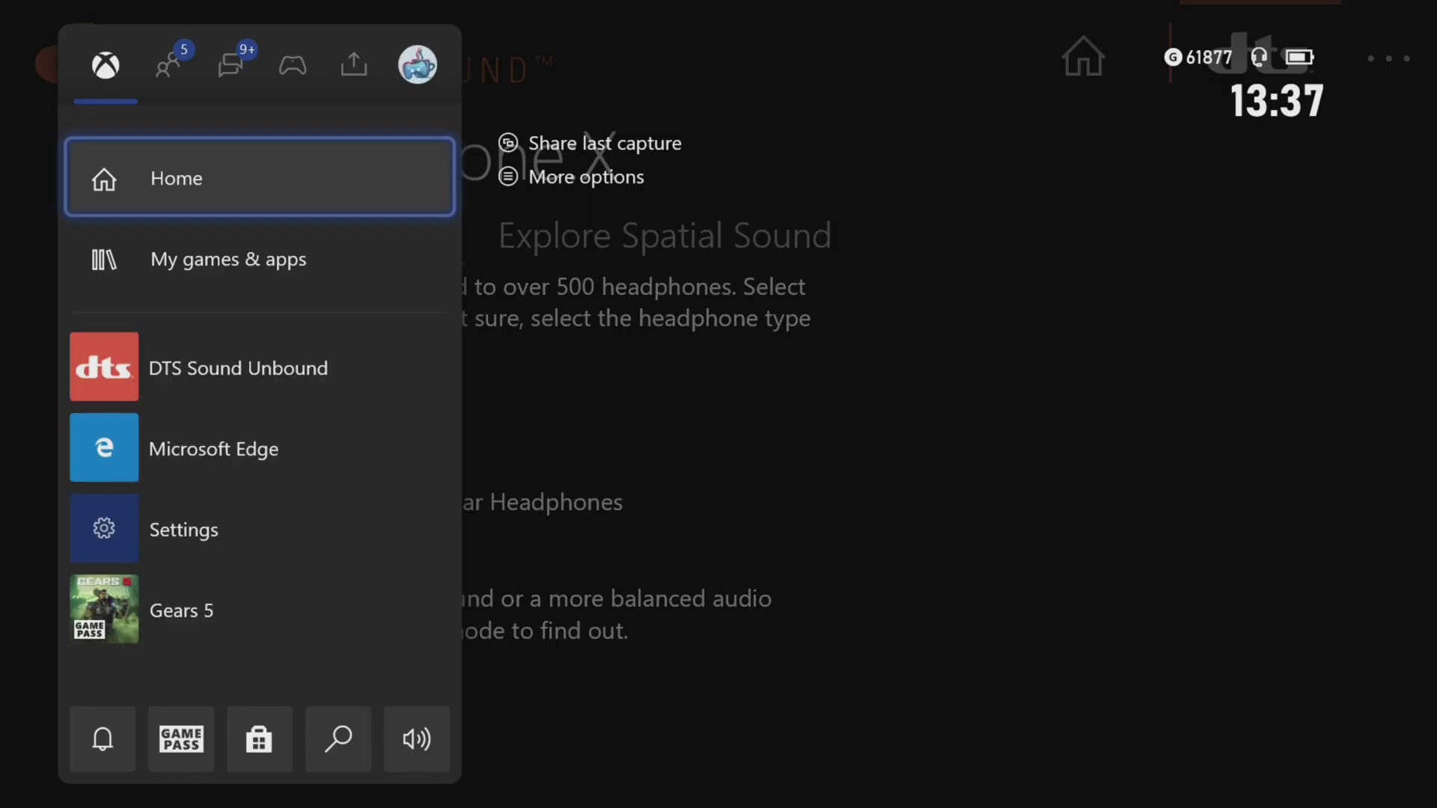
key("Down")
key("Down")
key("Down")
key("Down")
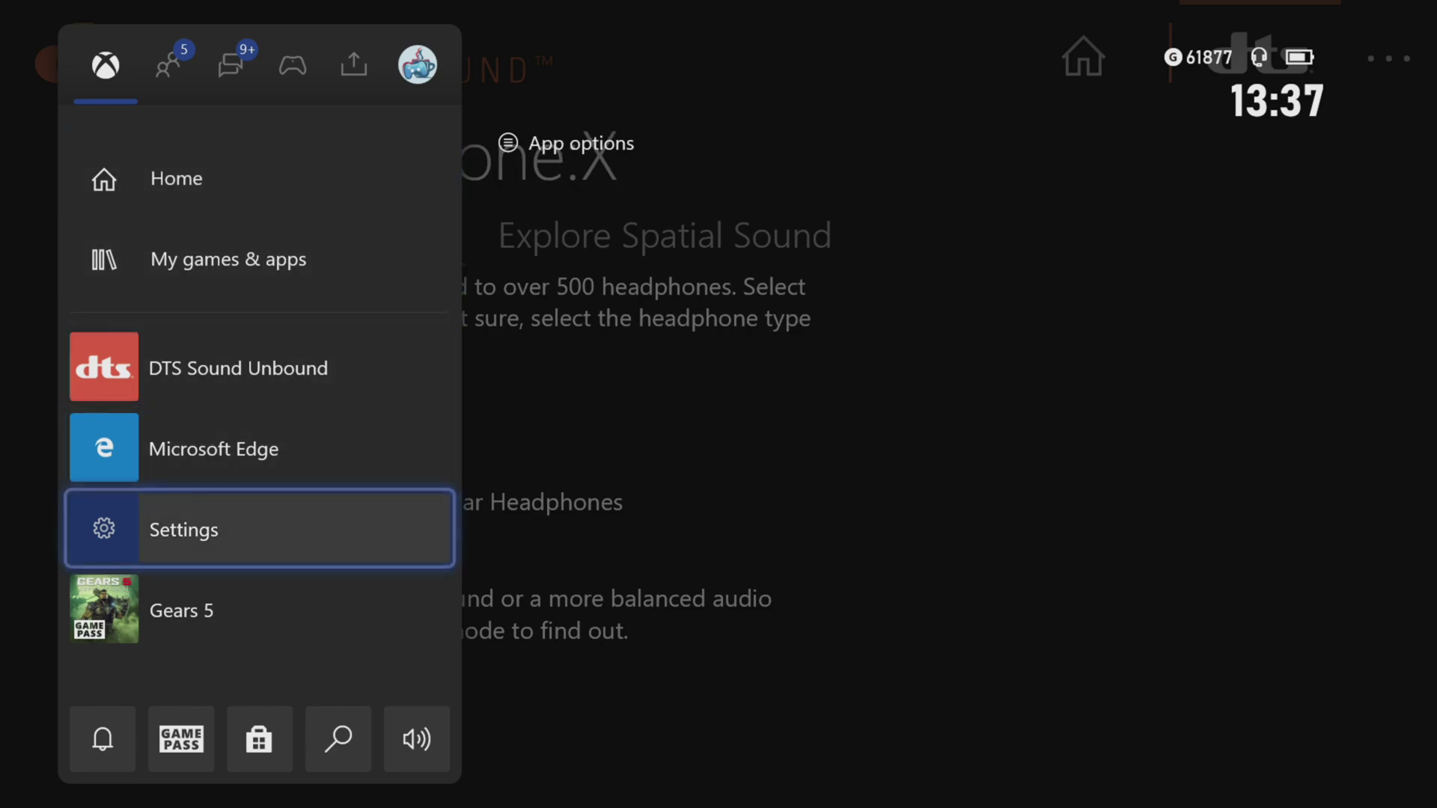
key("Return")
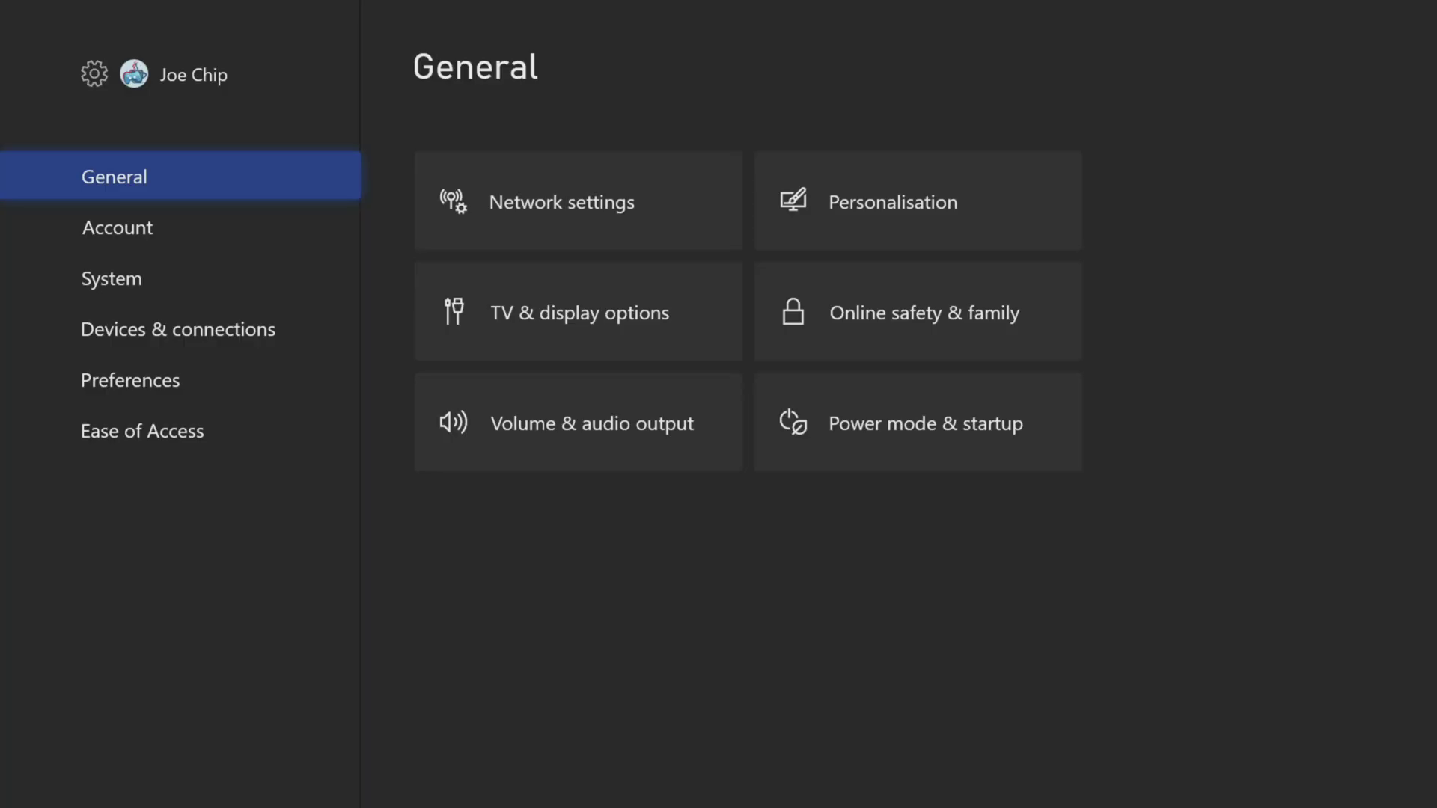
Open the Volume & audio output page in the console's General settings.
key("Right")
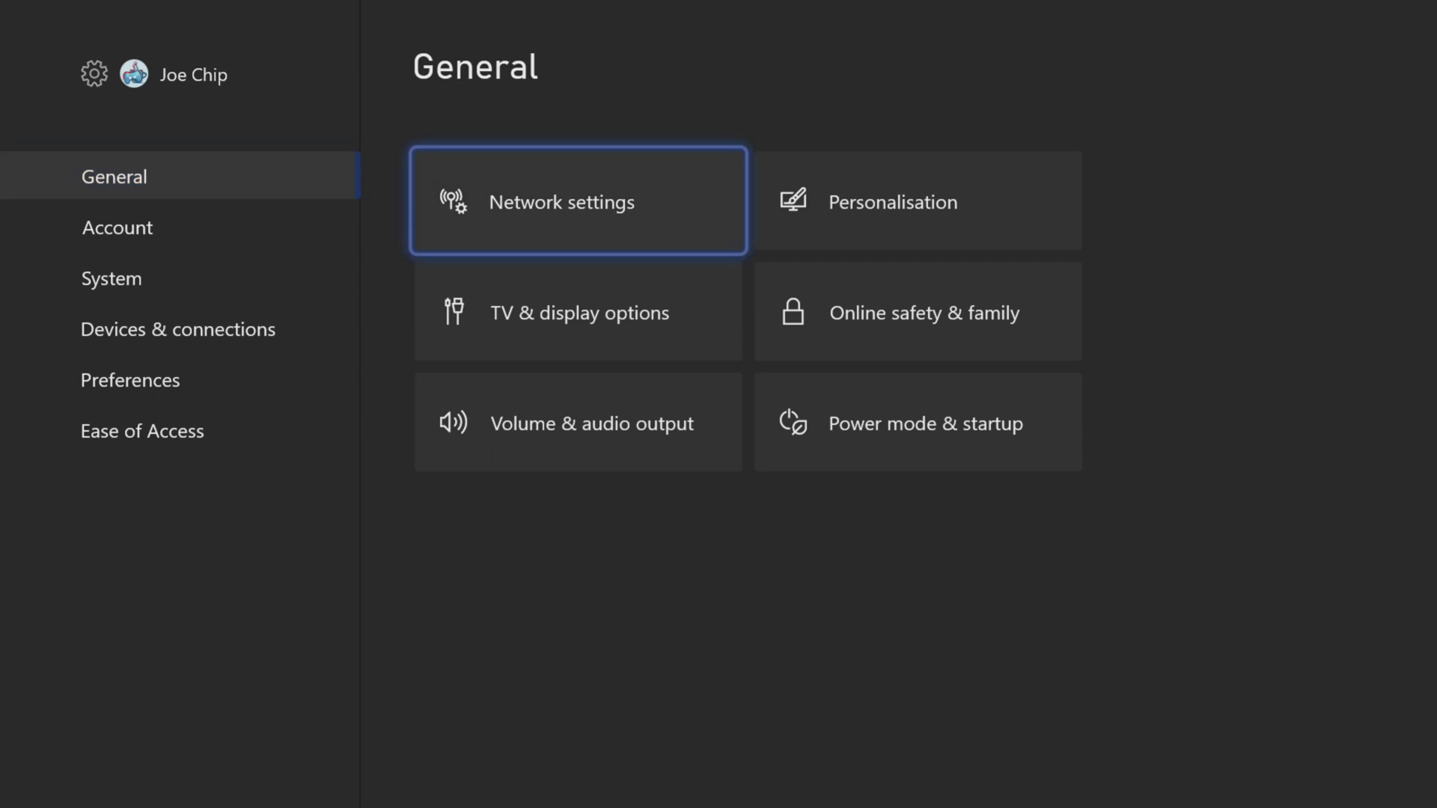
key("Down")
key("Down")
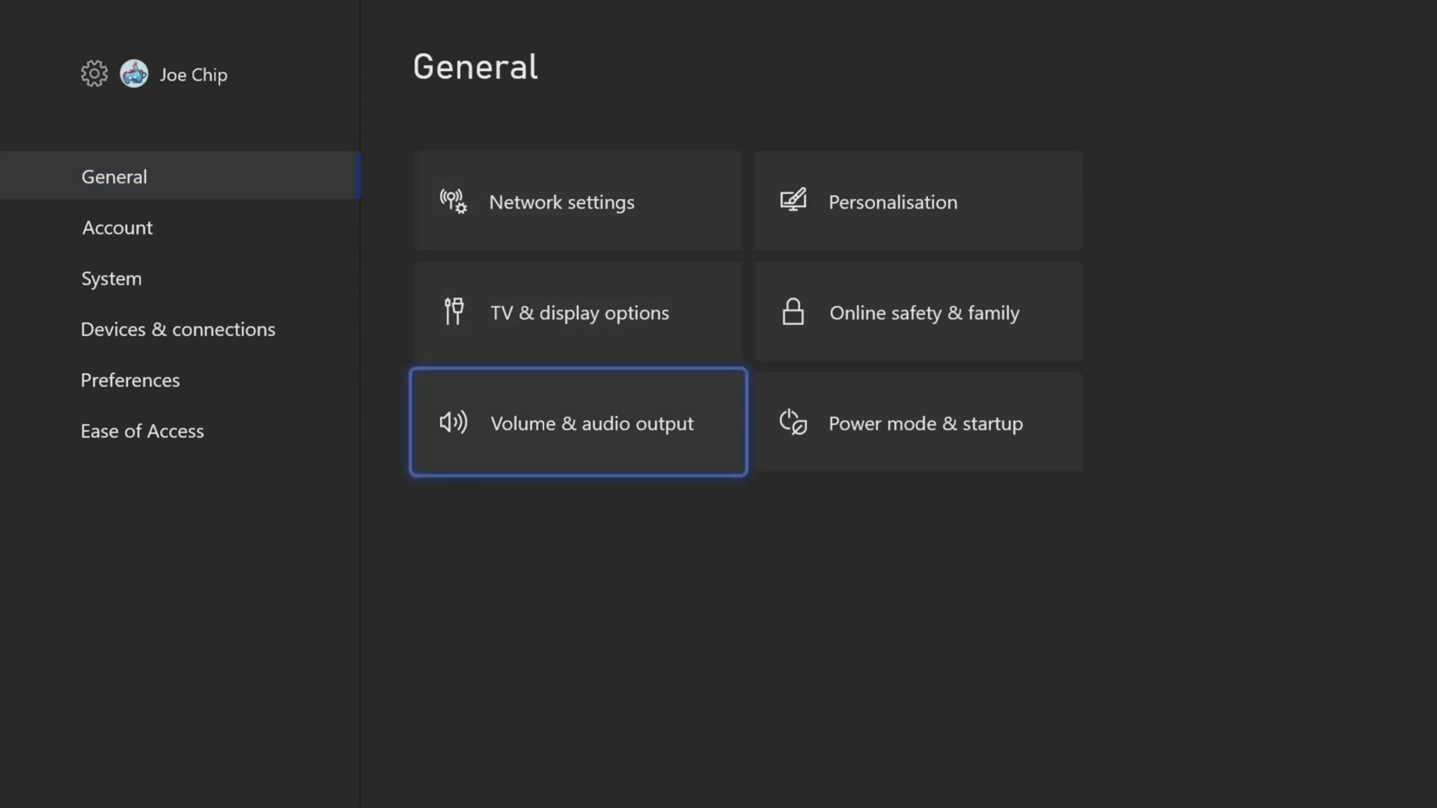
key("Return")
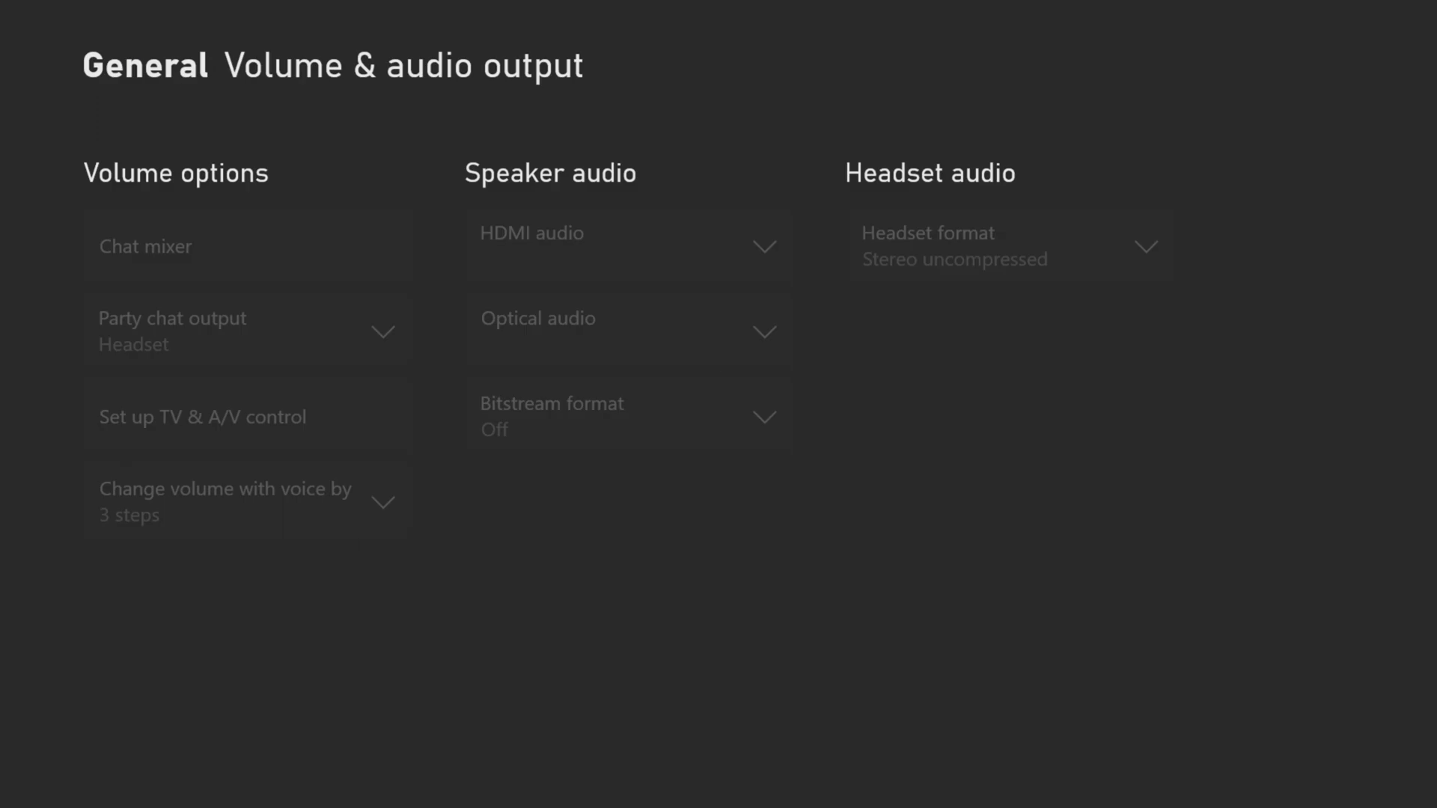
Set the headset format under Headset audio to DTS Headphone:X.
key("Right")
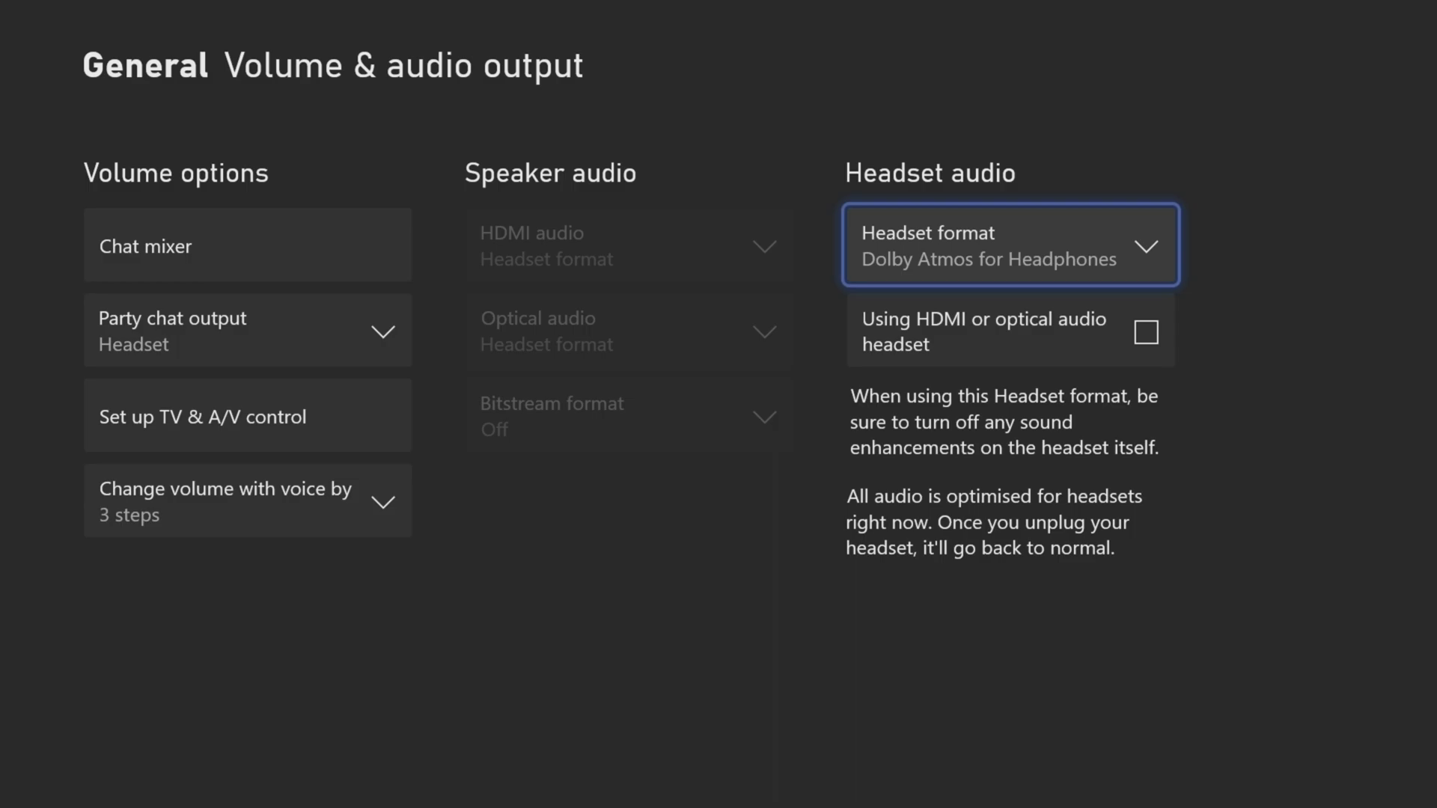
key("Return")
key("Up")
key("Up")
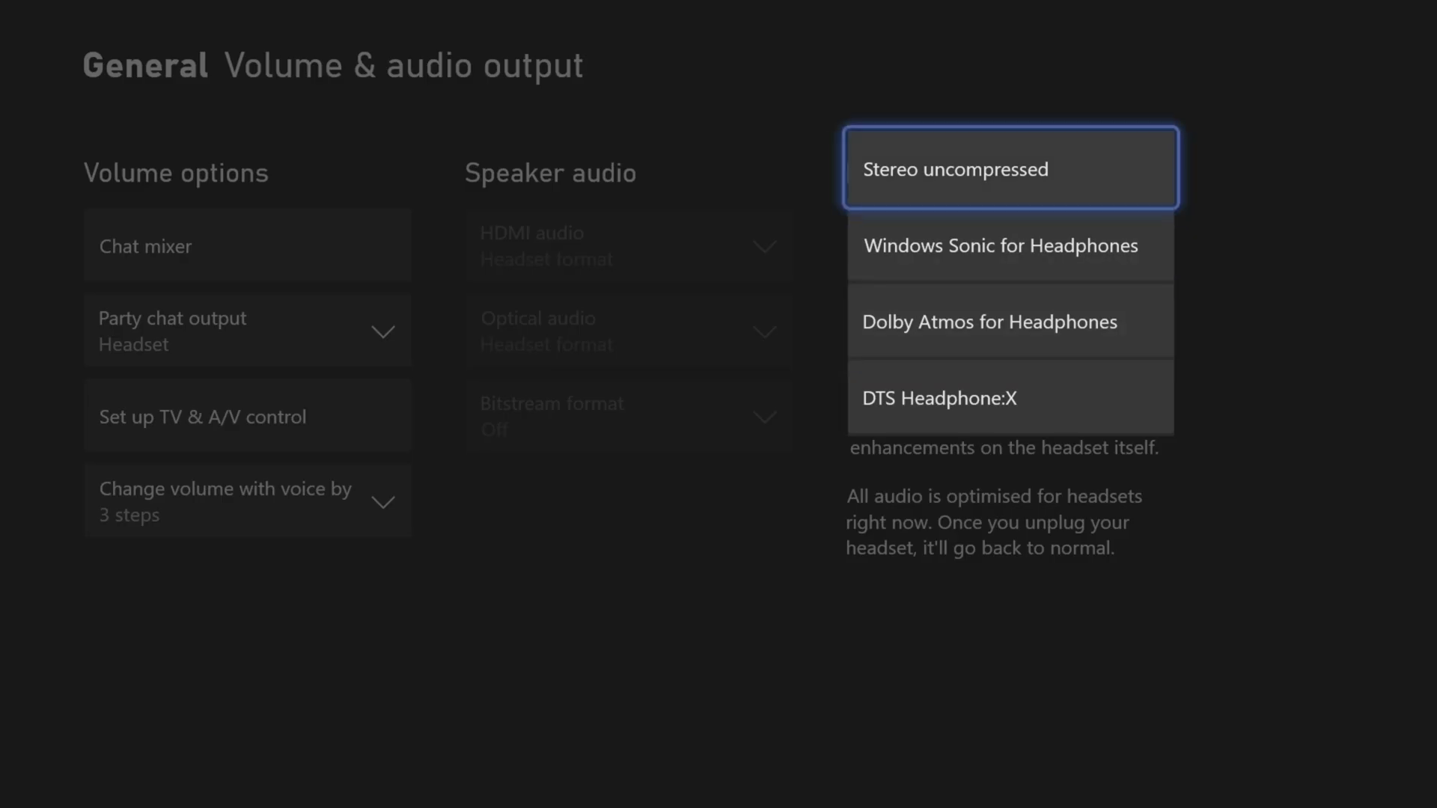
key("Down")
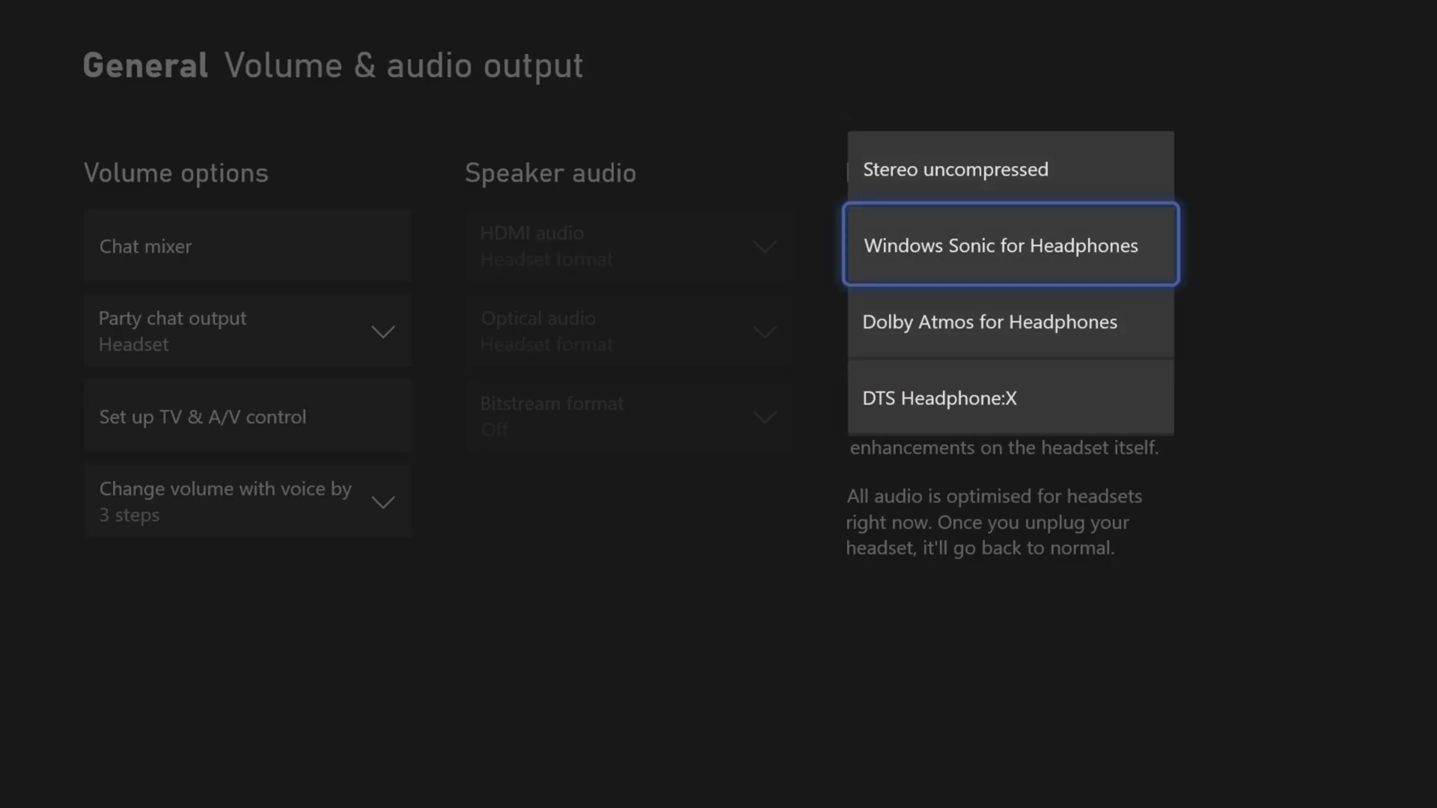
key("Down")
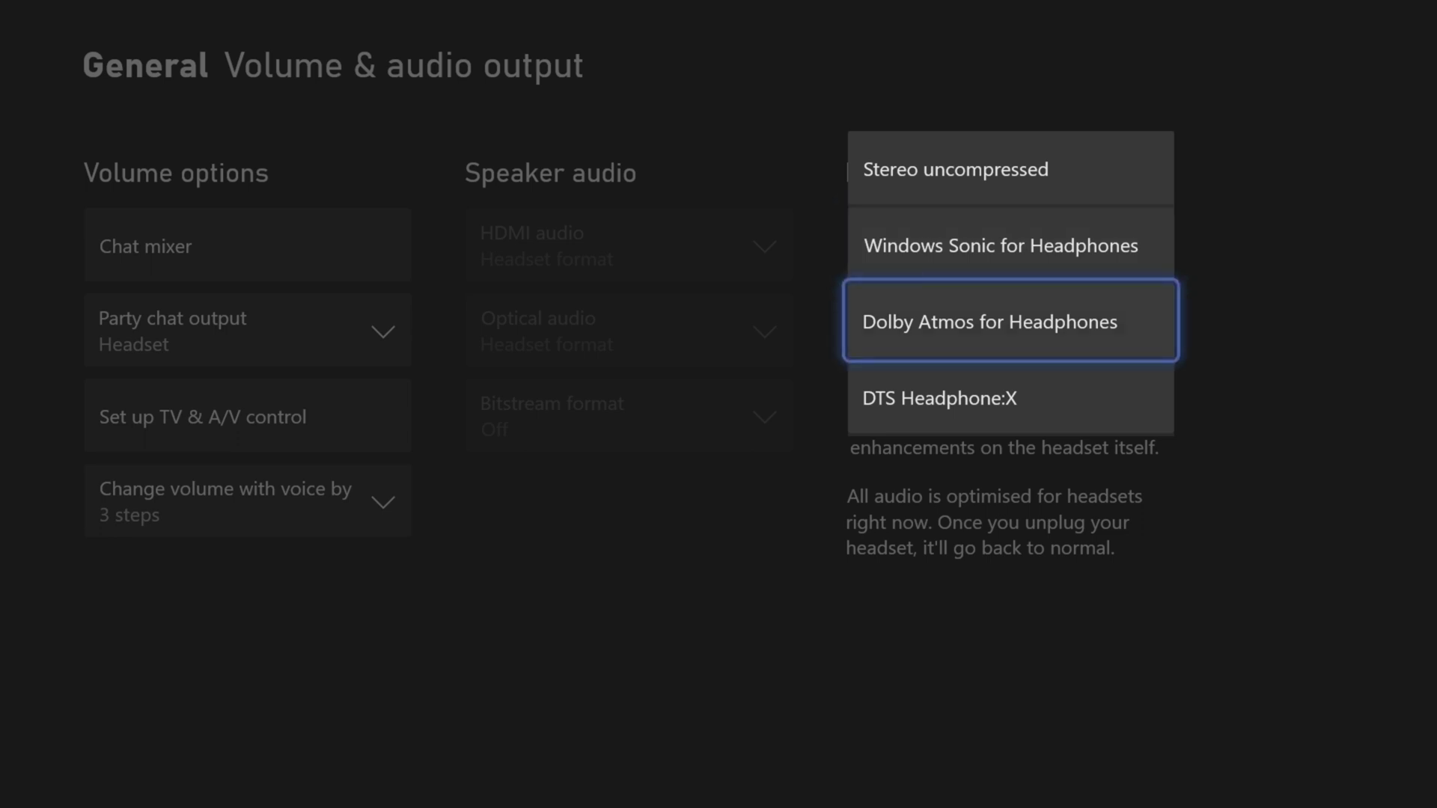
key("Down")
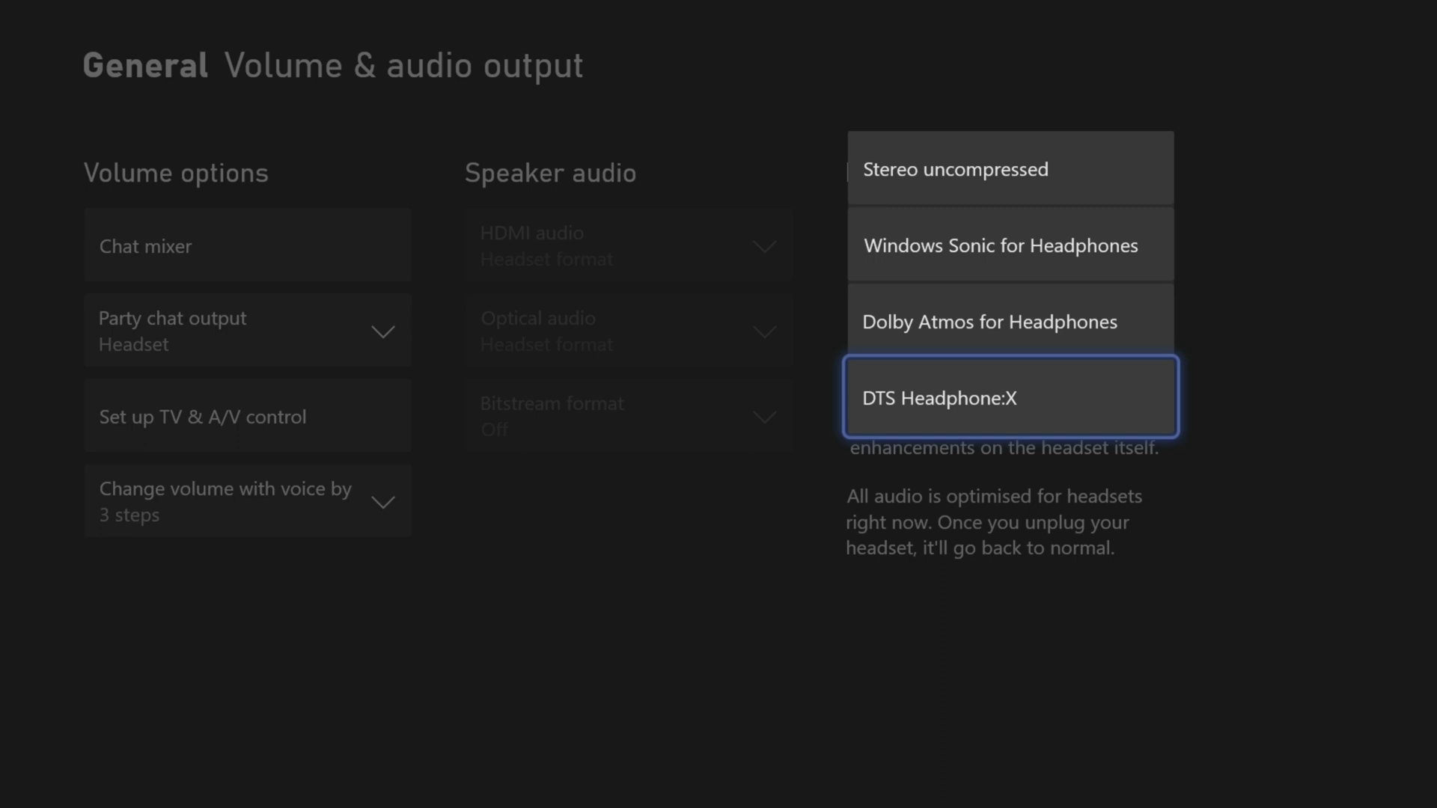
key("Return")
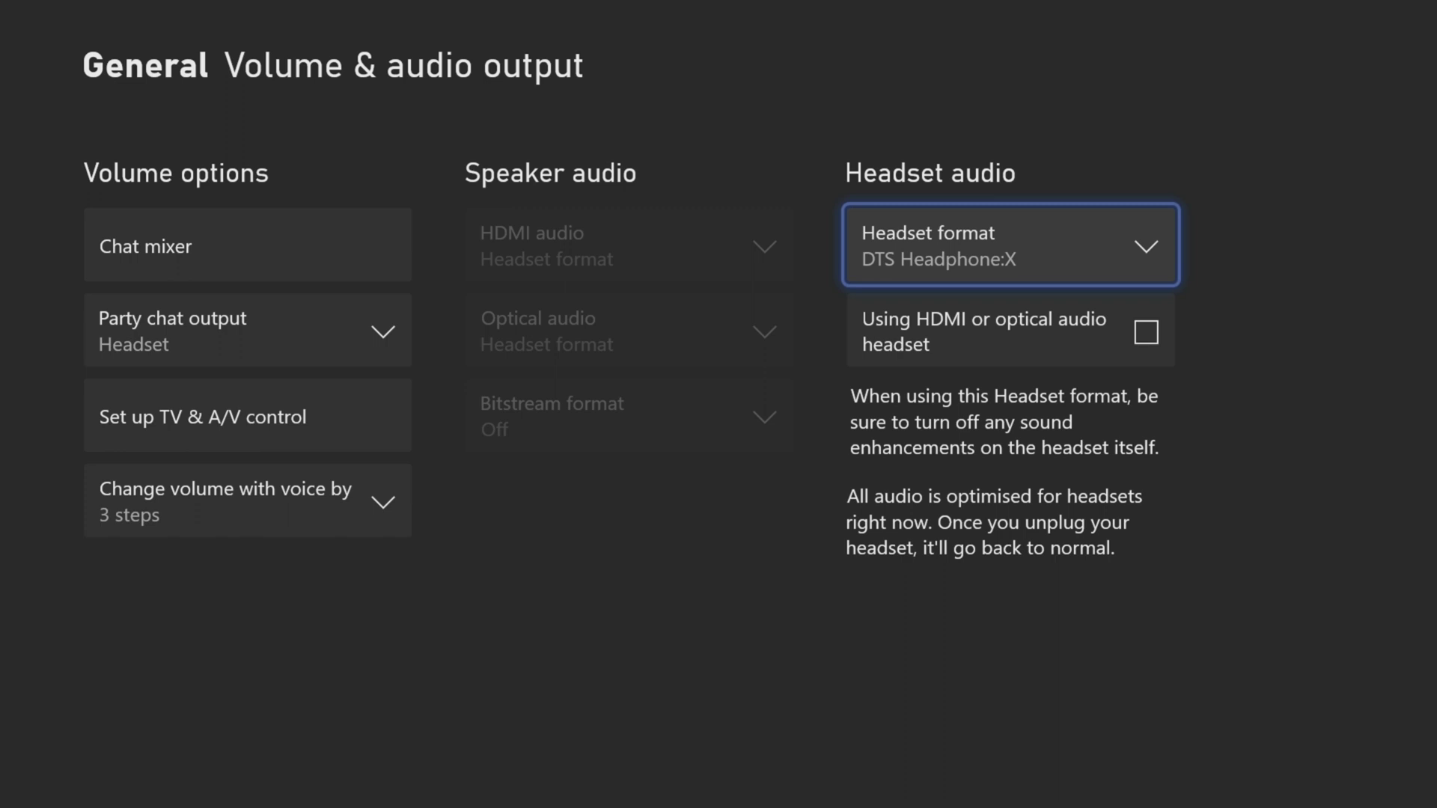
Switch to DTS Sound Unbound and check the DTS Headphone:X product page, including its trial status and introductory video.
key("super")
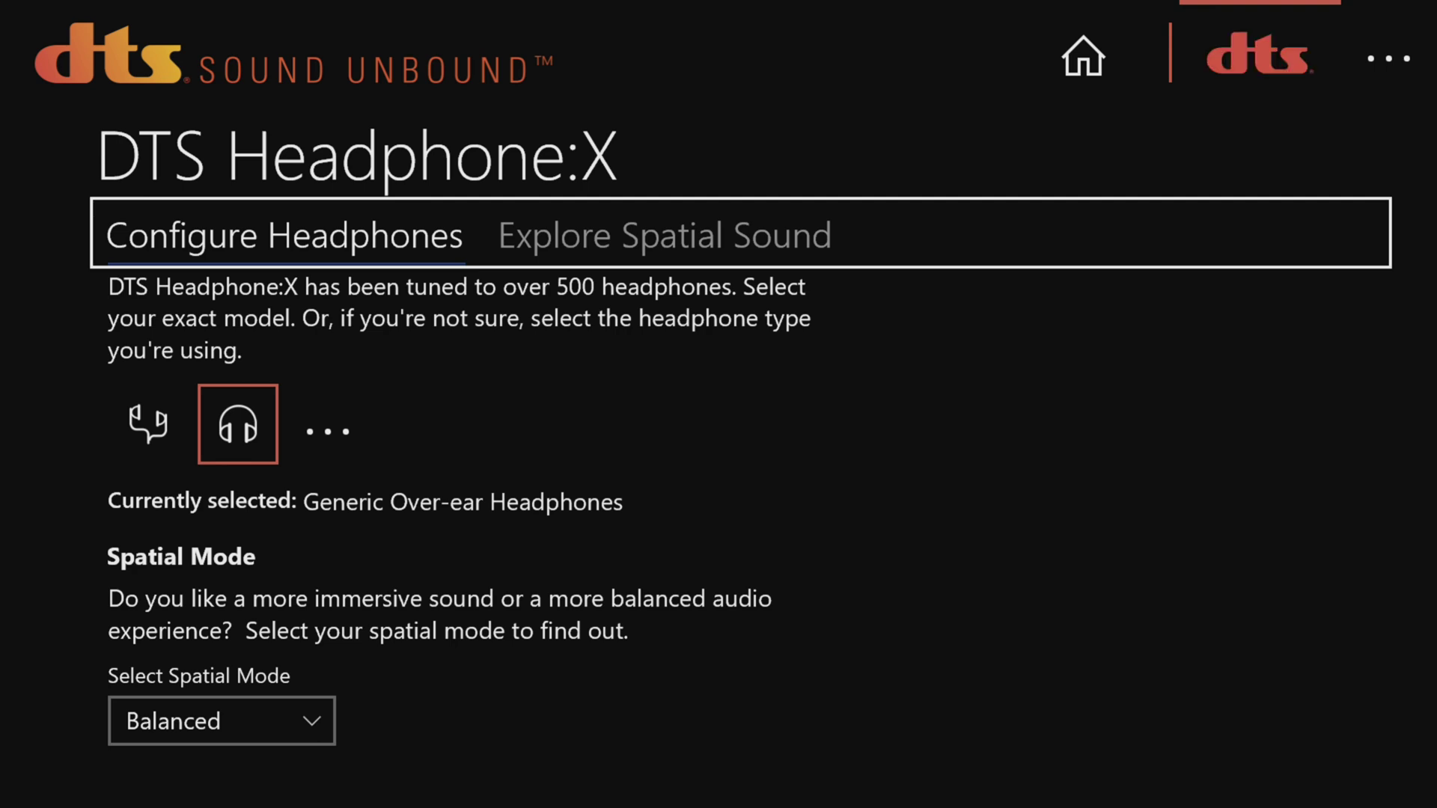
key("Up")
key("Right")
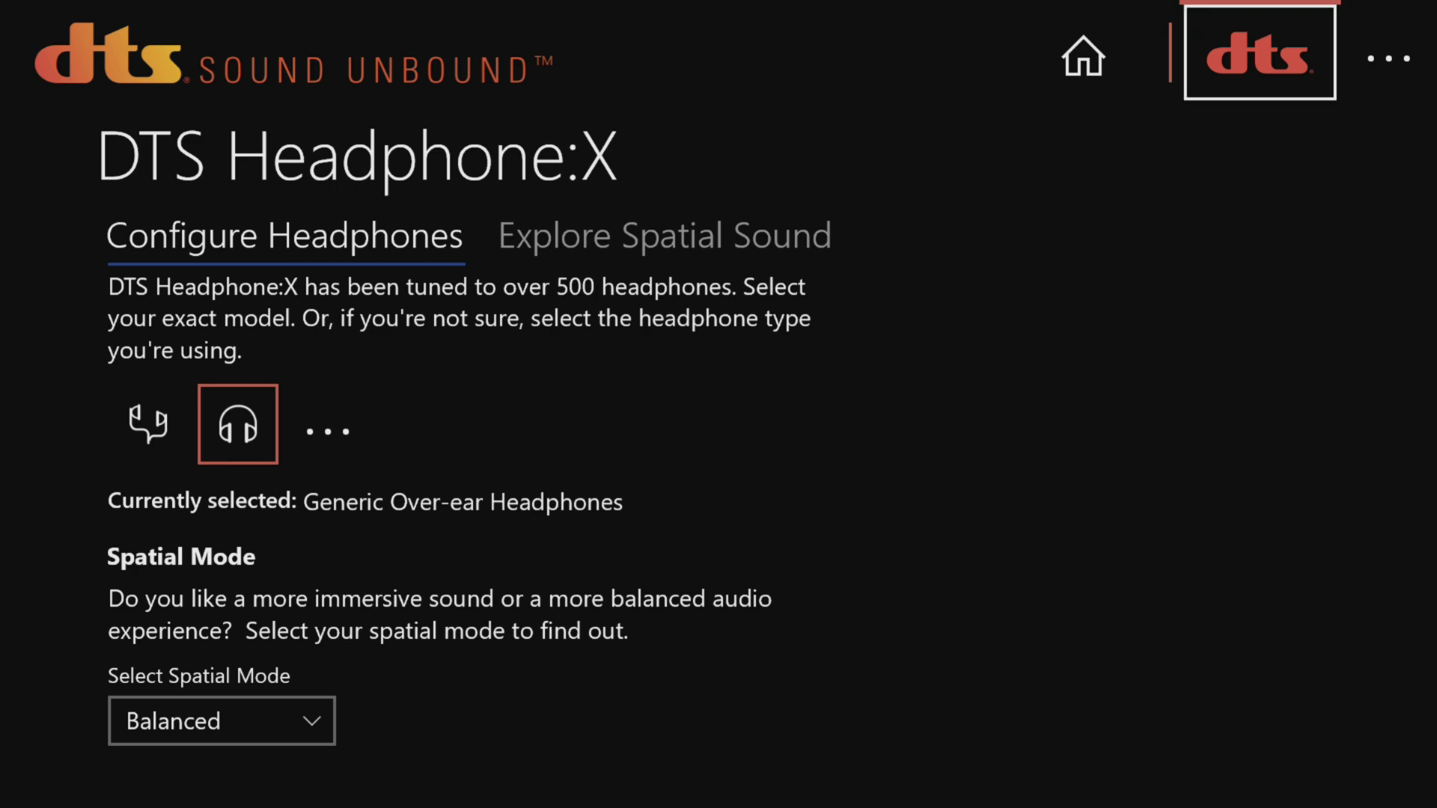
key("Return")
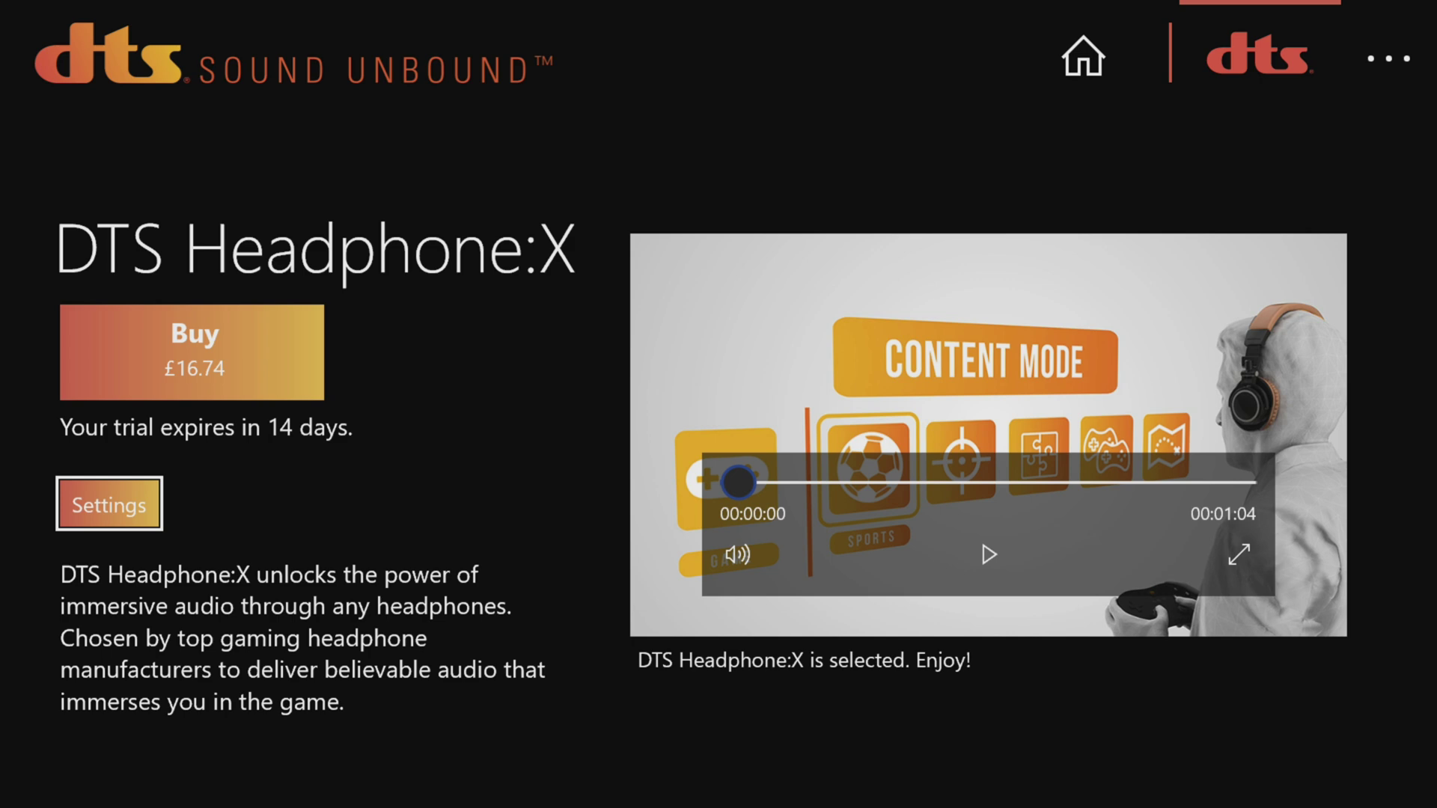
key("Right")
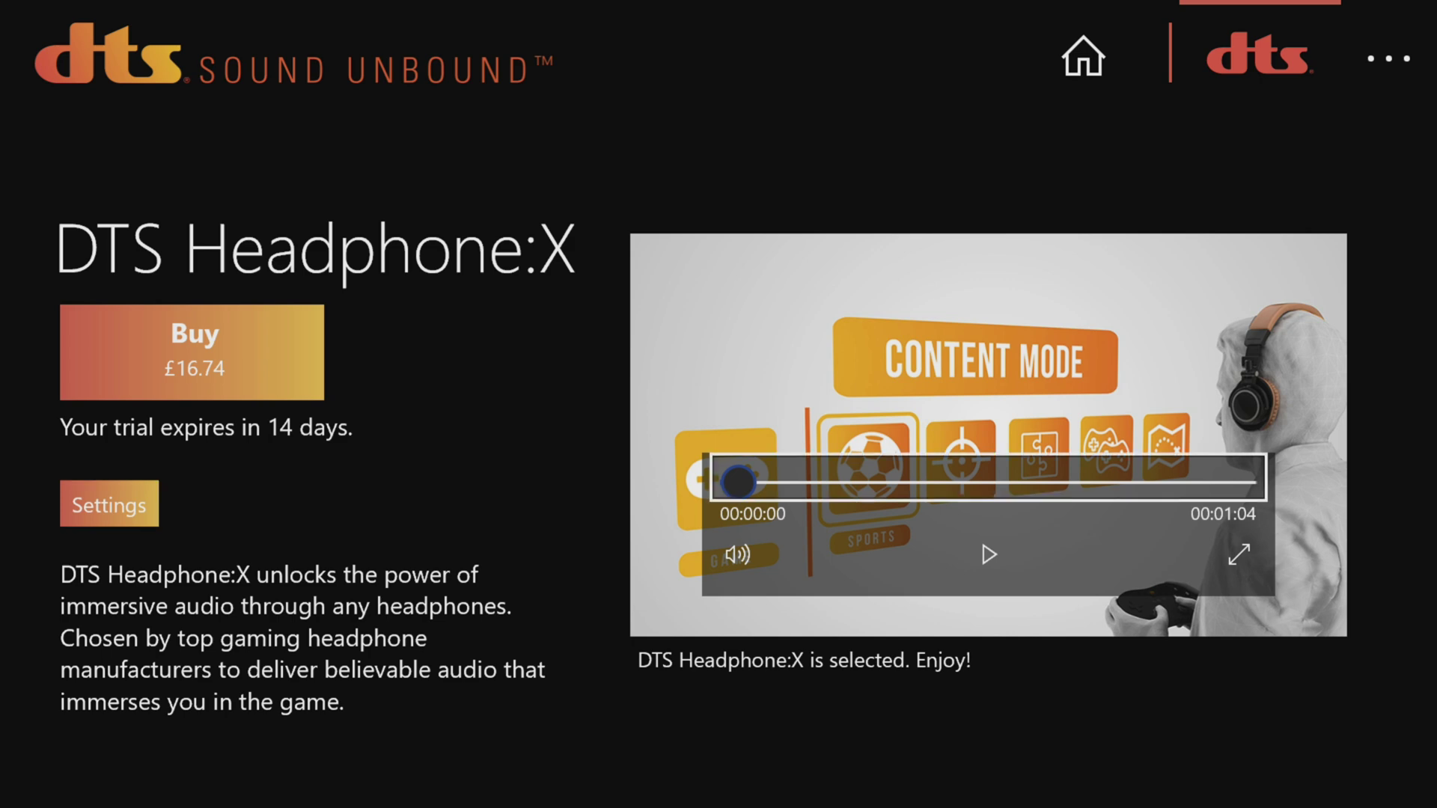
key("Left")
key("Right")
key("Down")
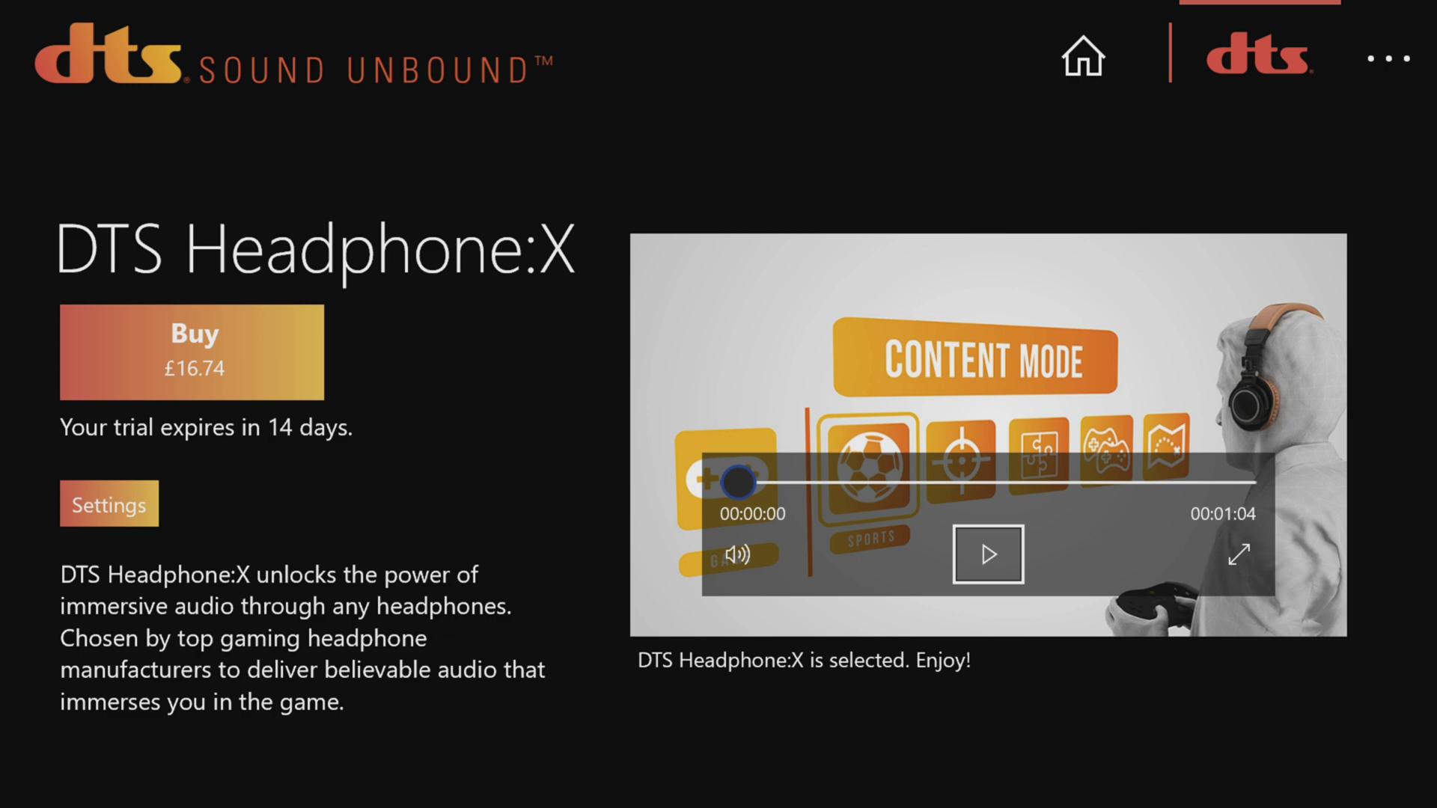
Switch back to the Xbox console Settings and go to the headset format under Volume & audio output.
key("super")
key("Down")
key("Down")
key("Down")
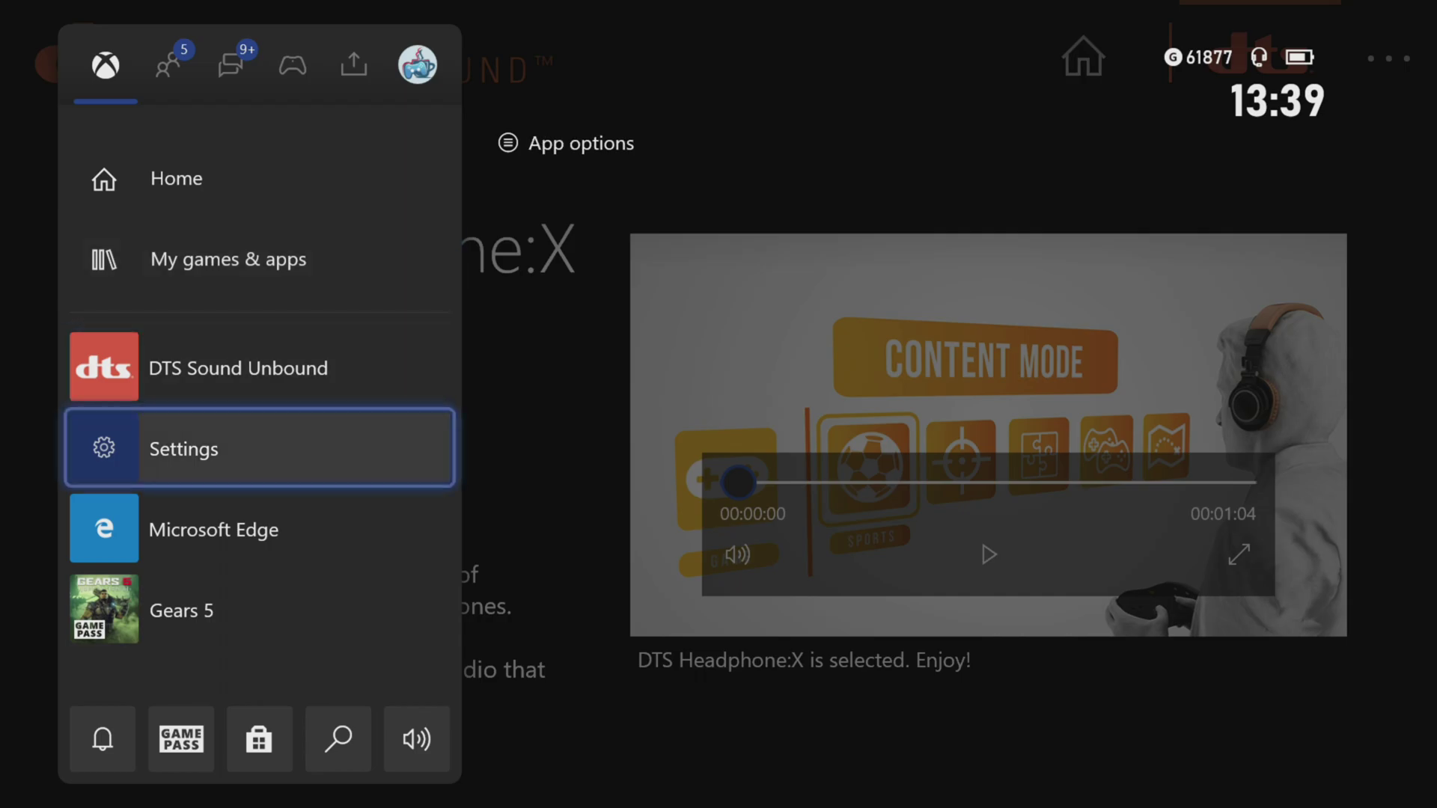
key("Return")
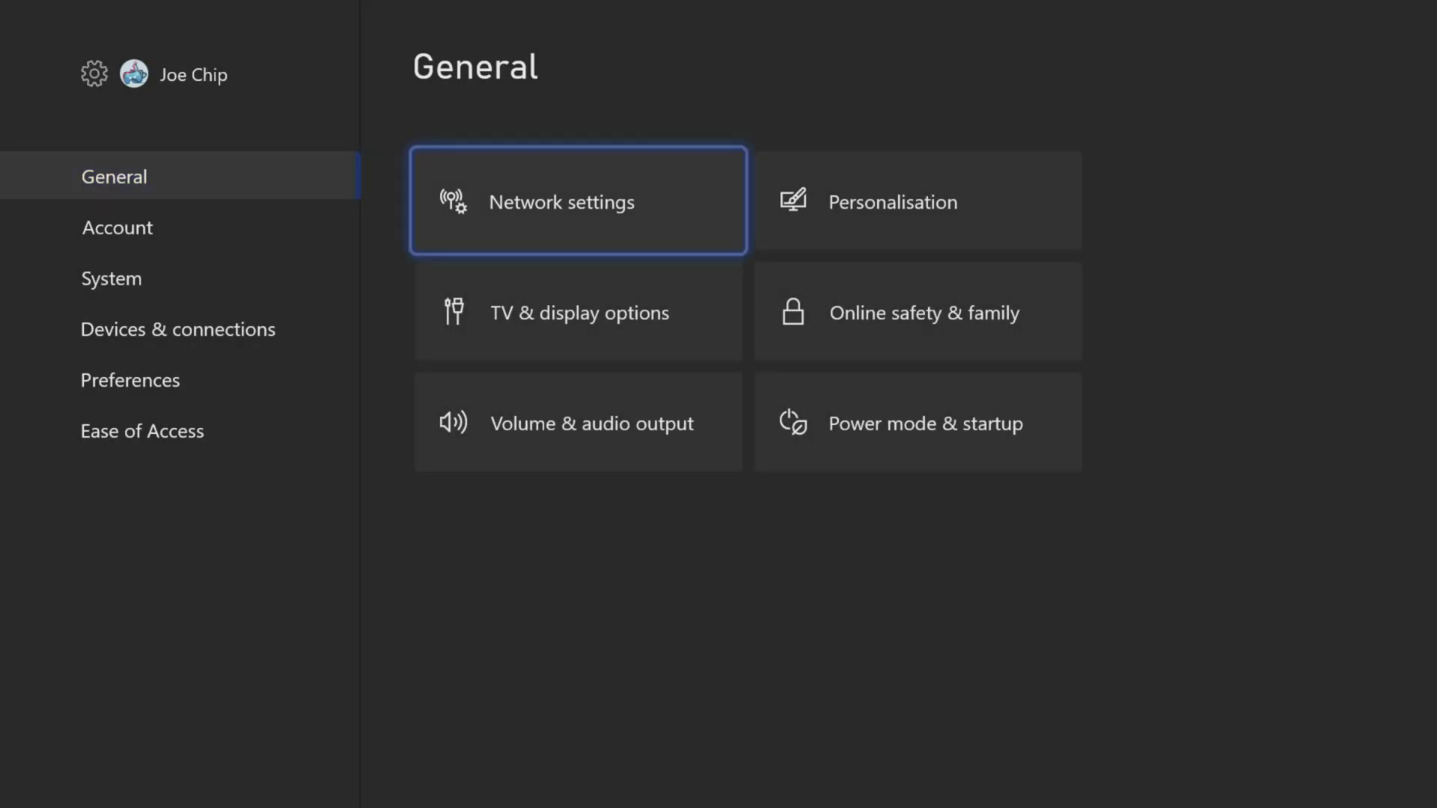
key("Down")
key("Down")
key("Return")
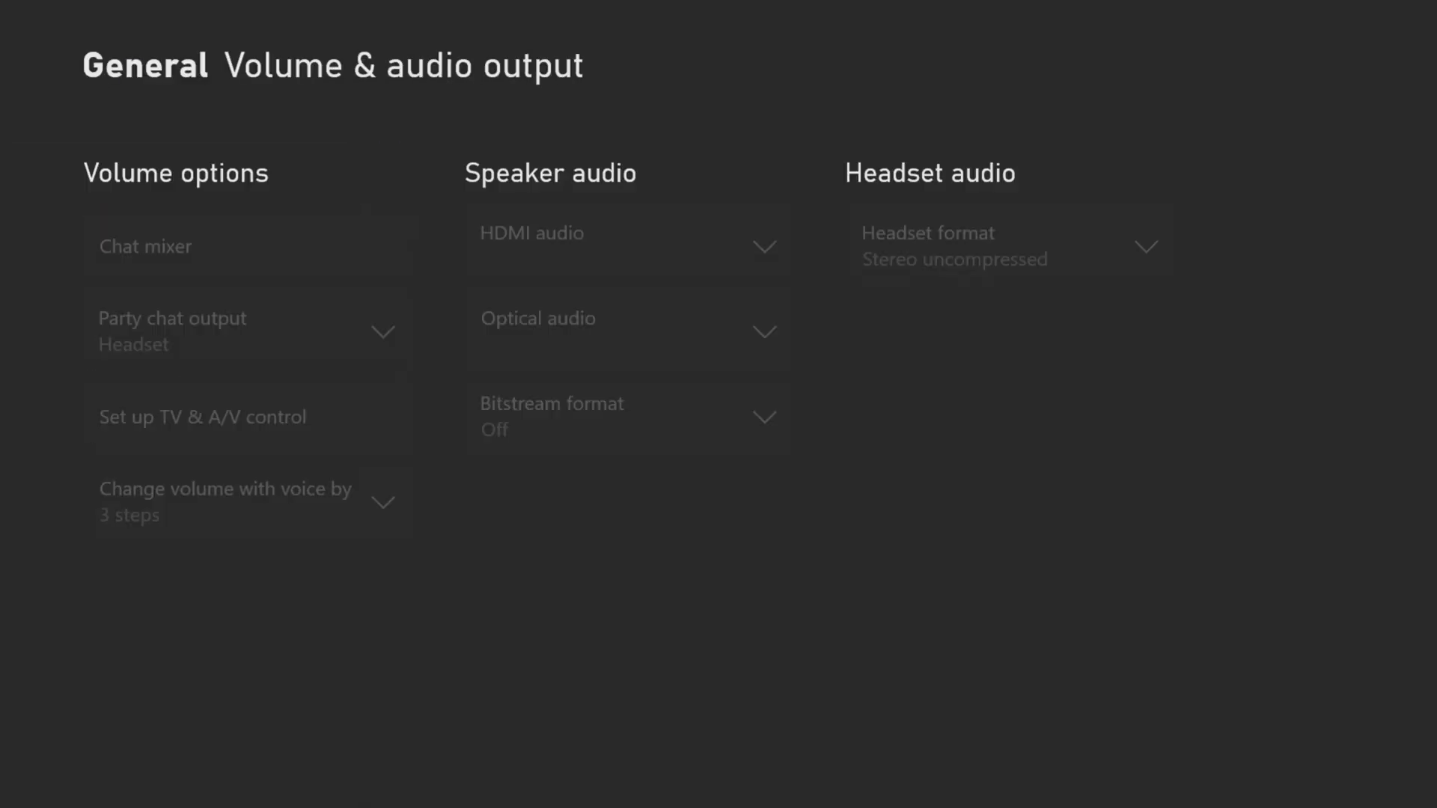
key("Right")
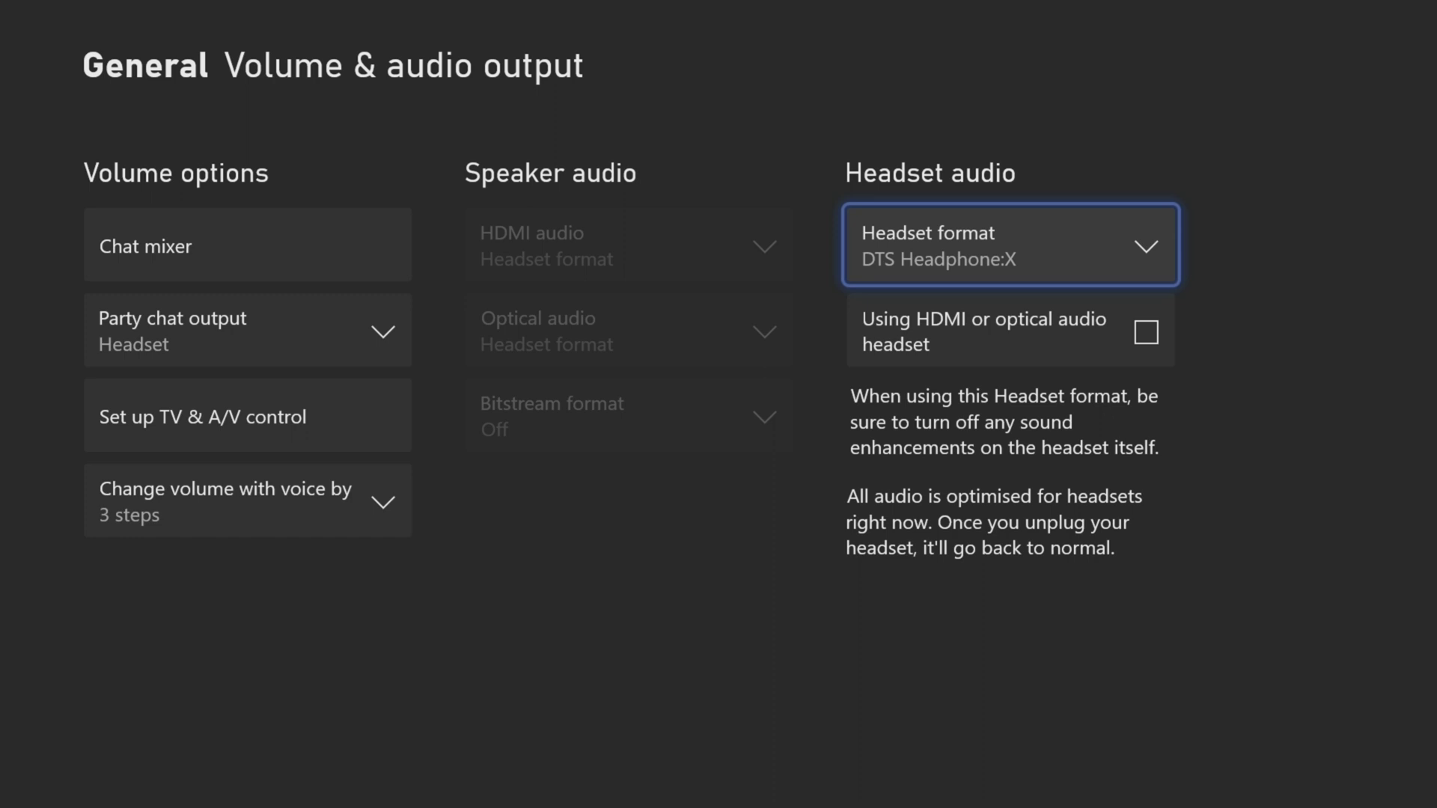
Review the available headset formats and reselect DTS Headphone:X.
key("Return")
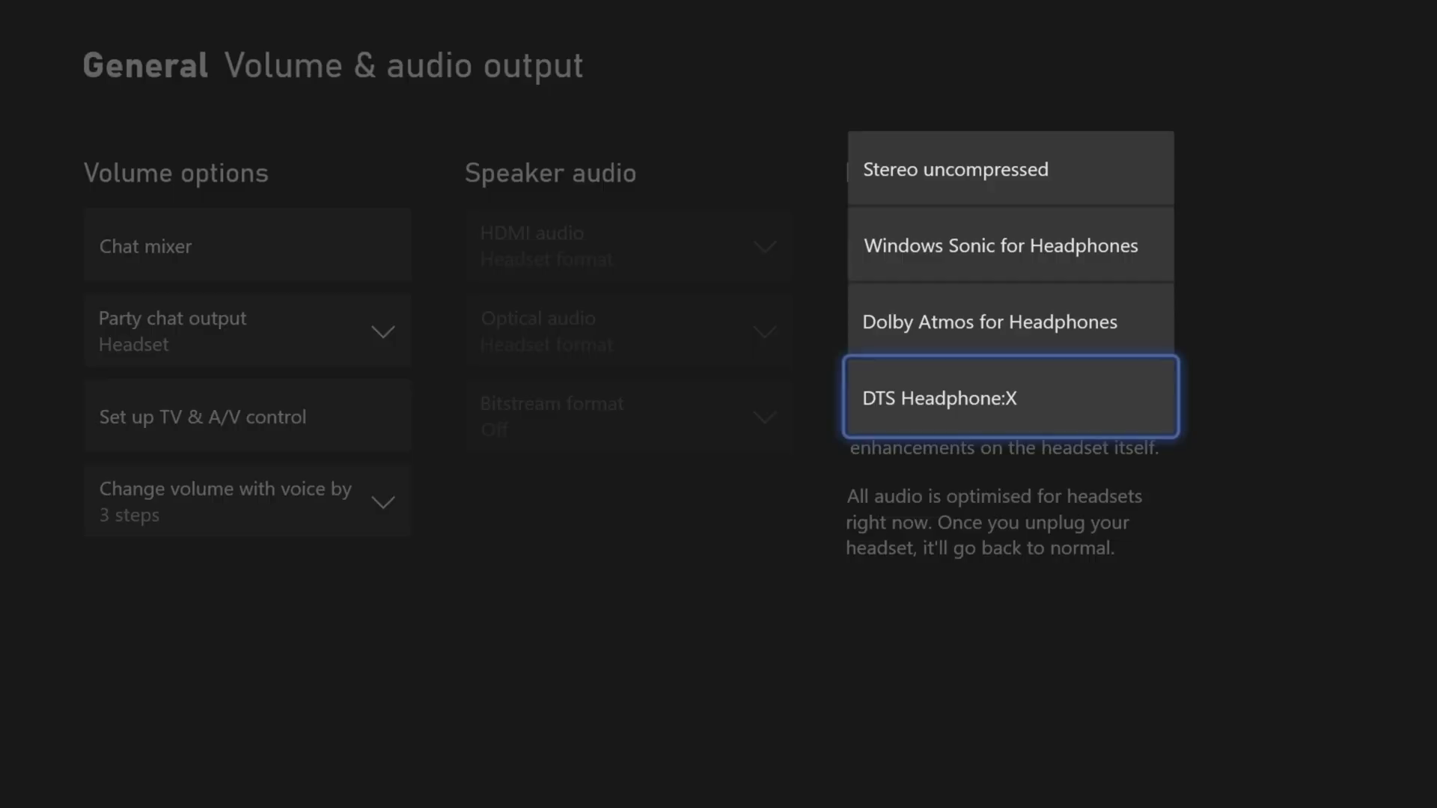
key("Return")
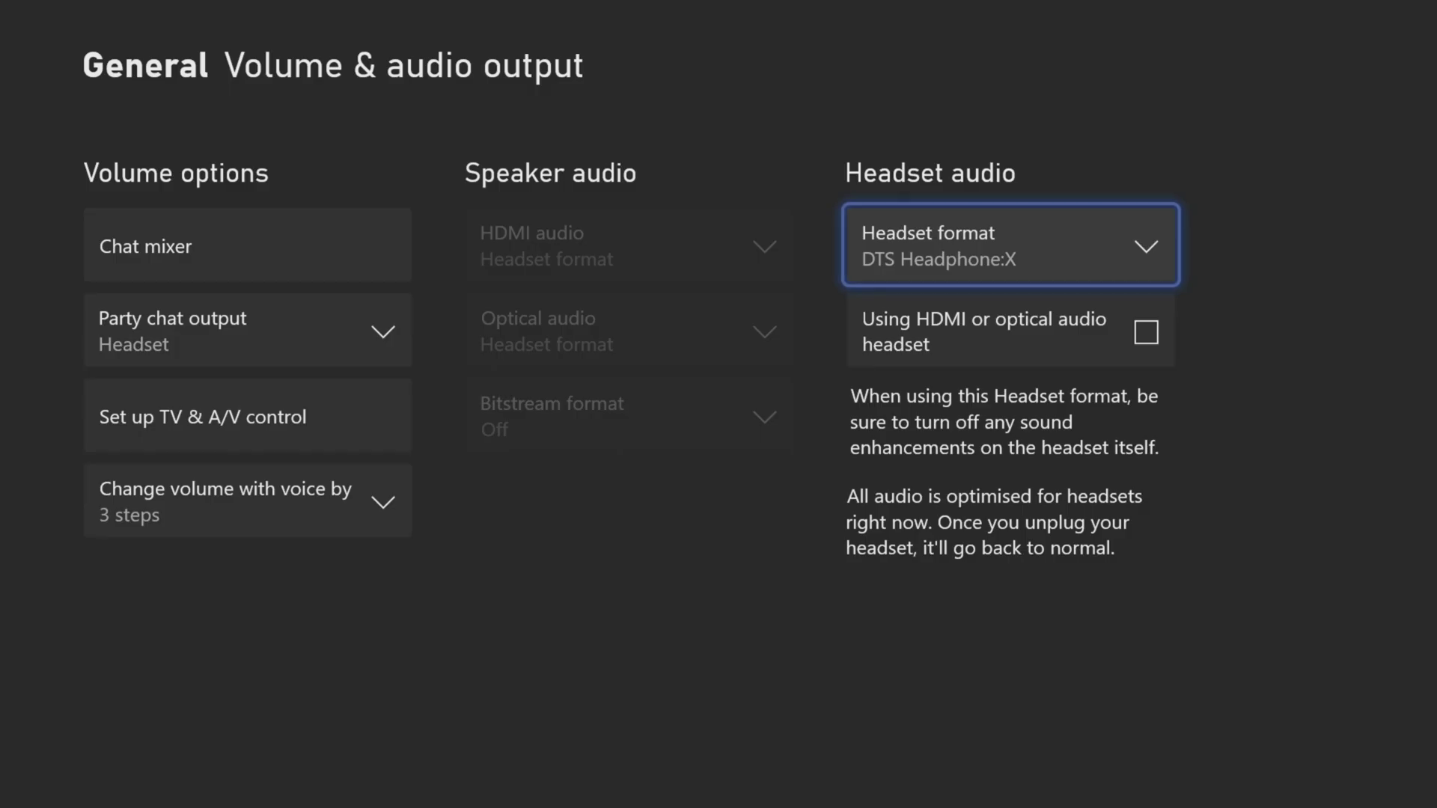
key("Return")
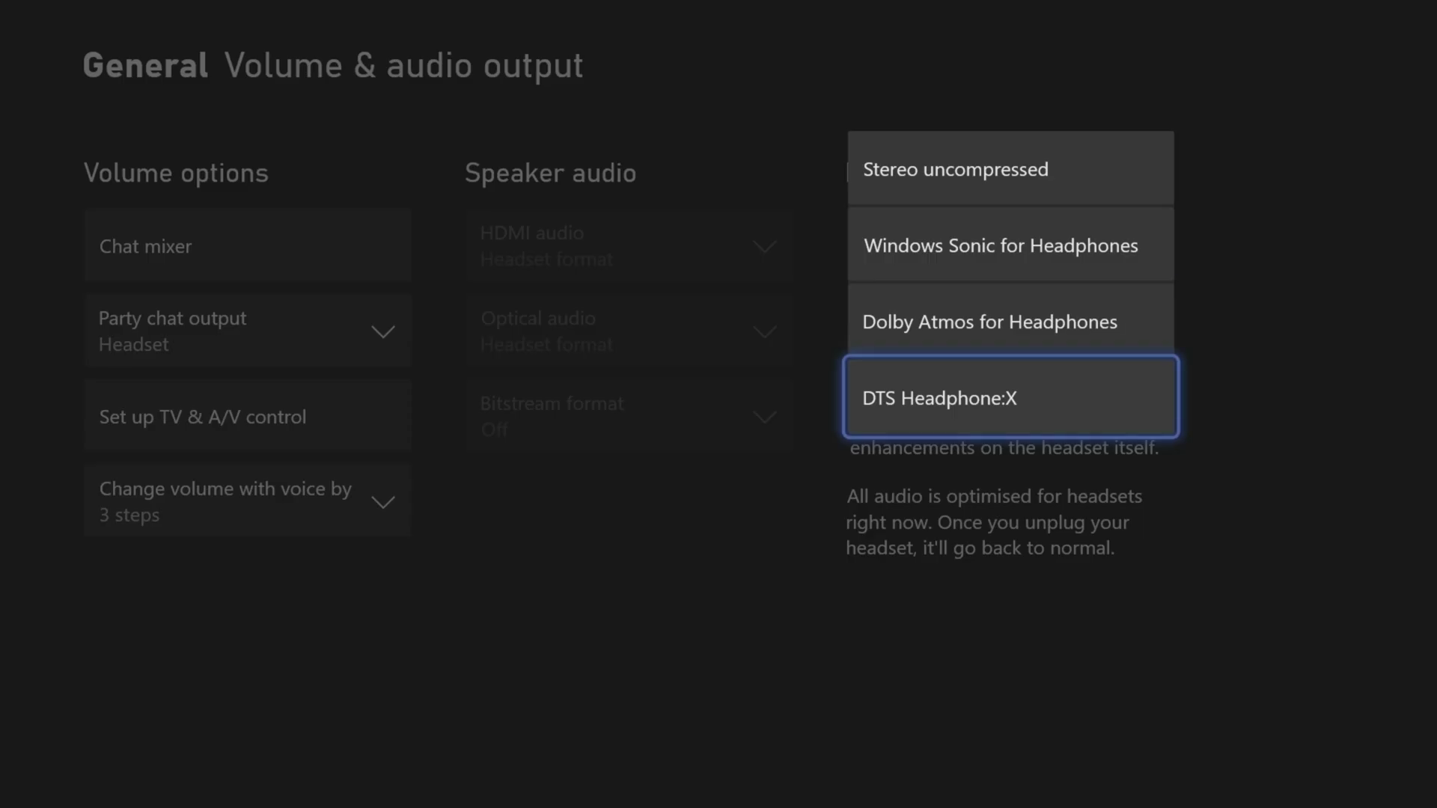
key("Up")
key("Up")
key("Down")
key("Down")
key("Return")
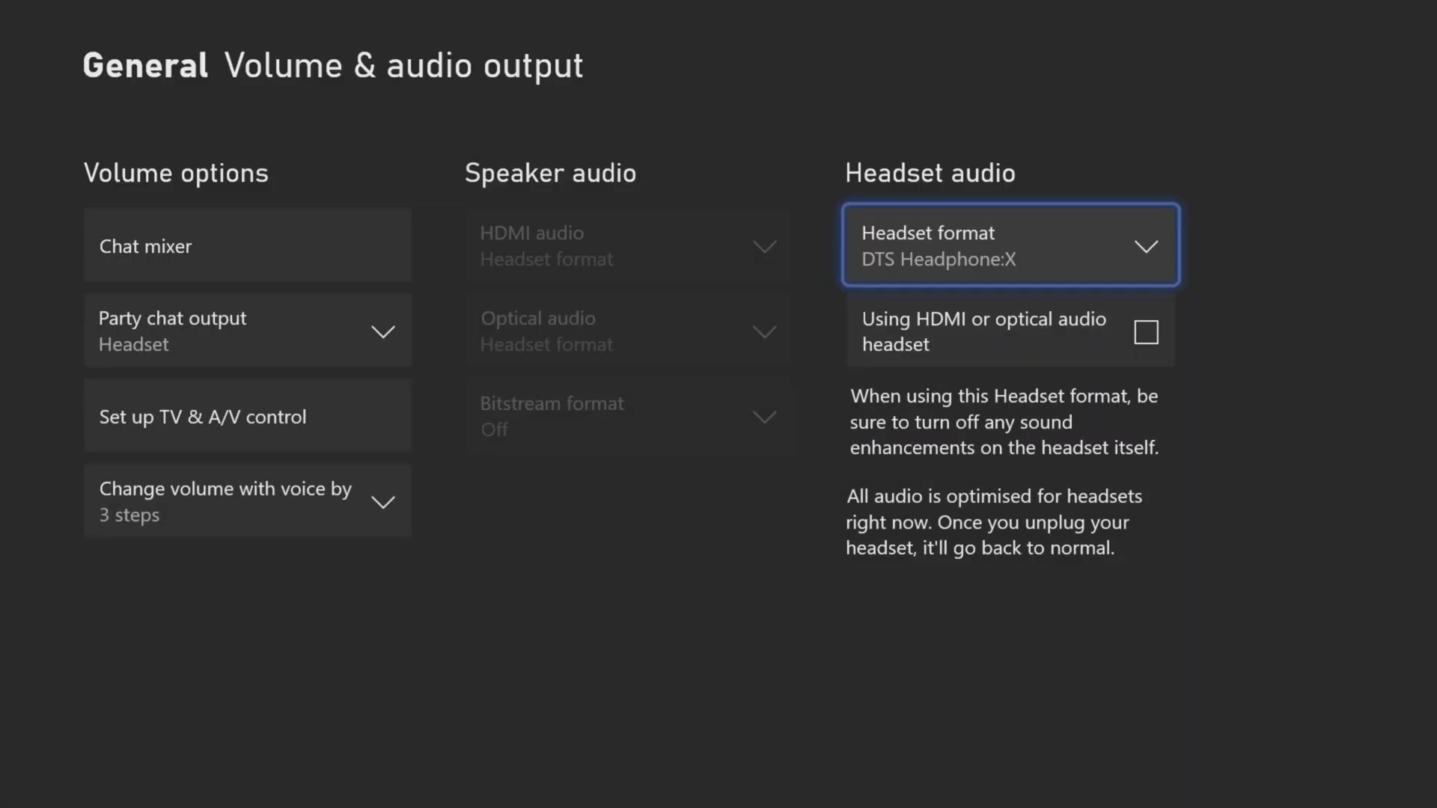